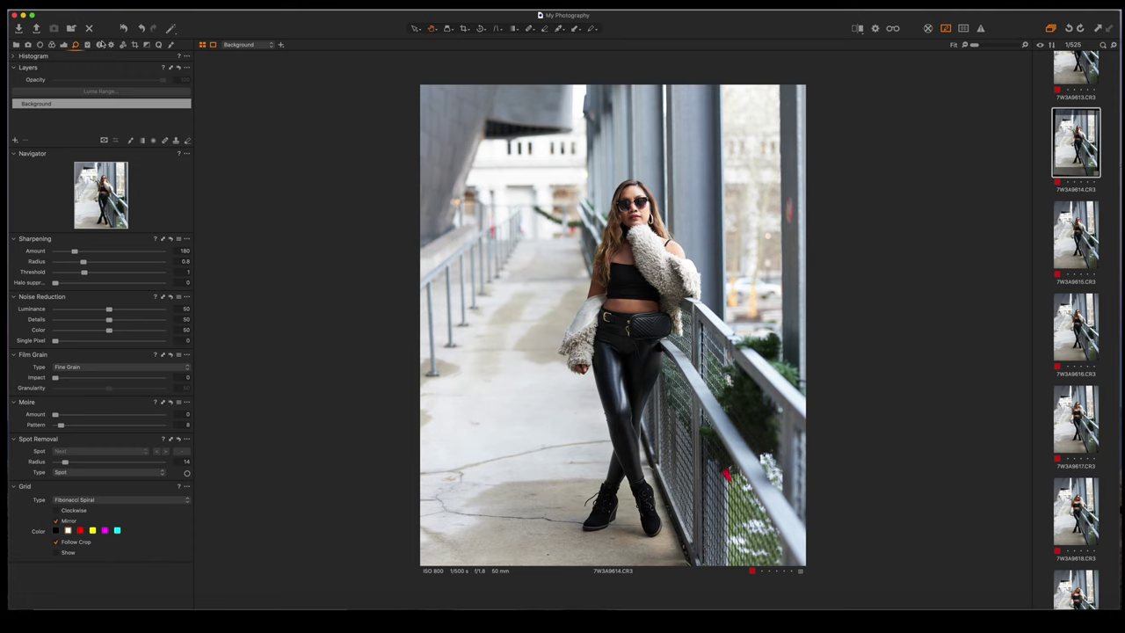
Review the photo's EXIF metadata and its lens correction settings.
click(100, 45)
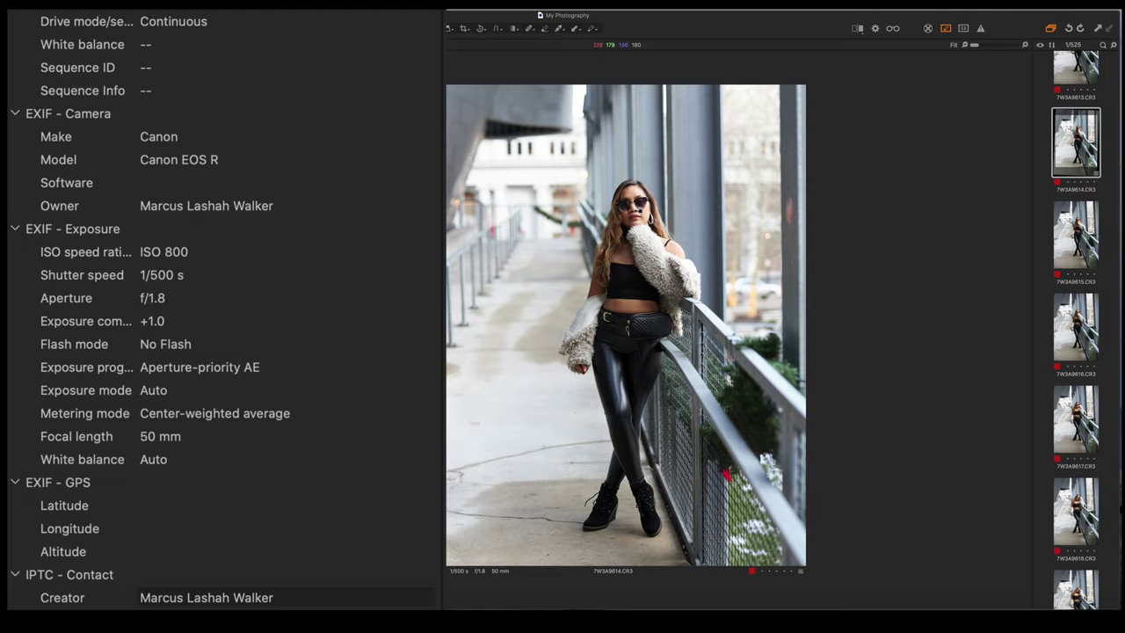
click(40, 43)
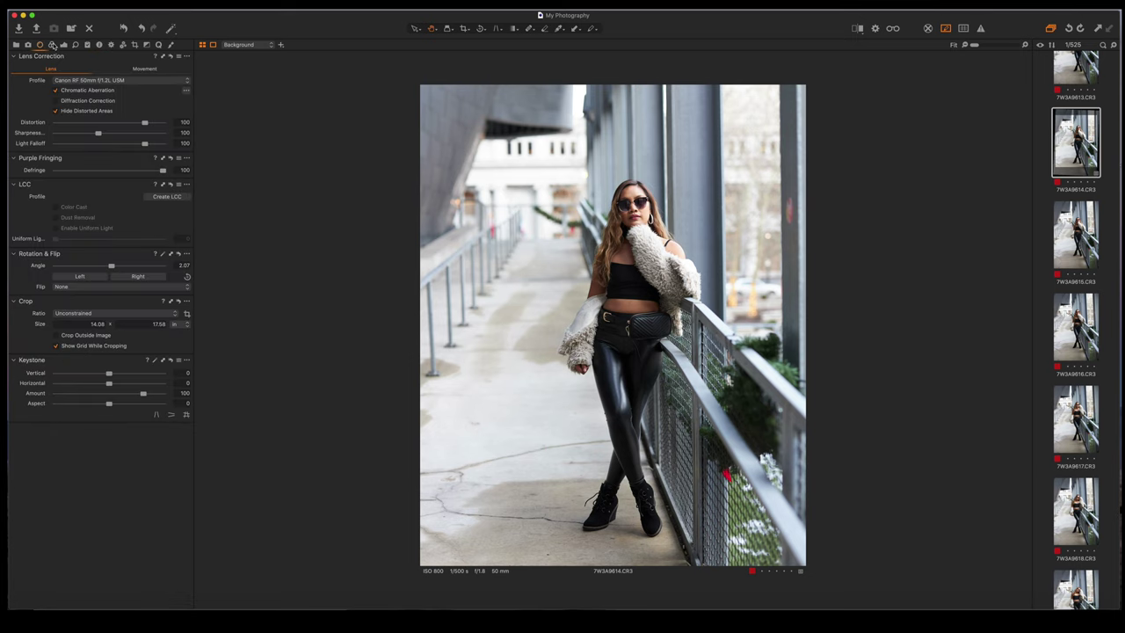
Try the Linear Response curve in the base characteristics and return the curve to Auto.
click(51, 44)
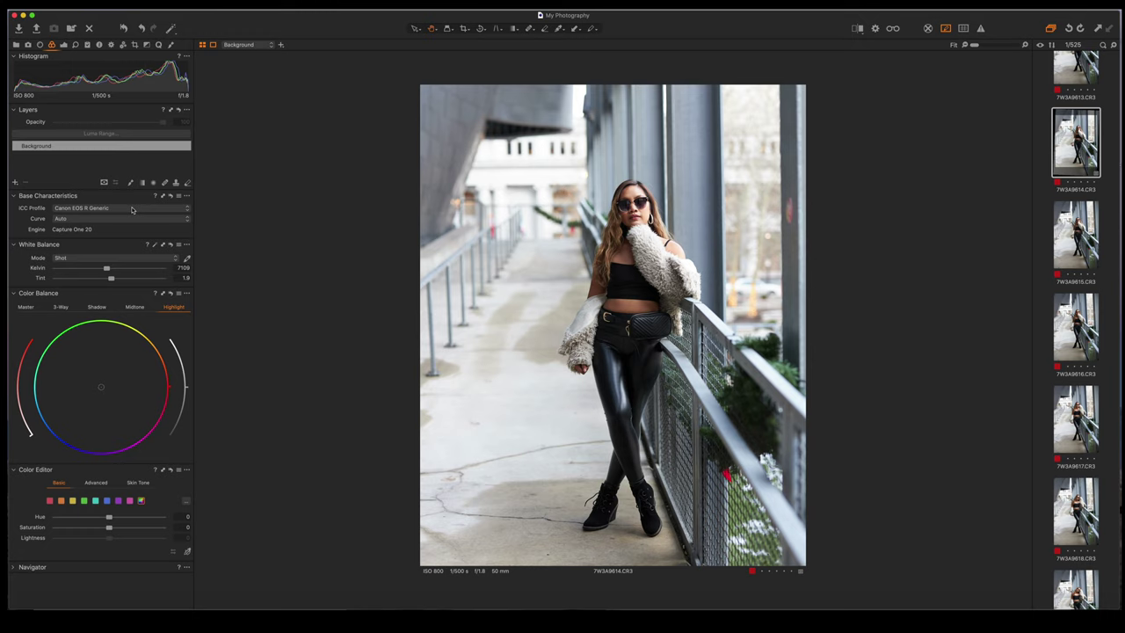
click(142, 220)
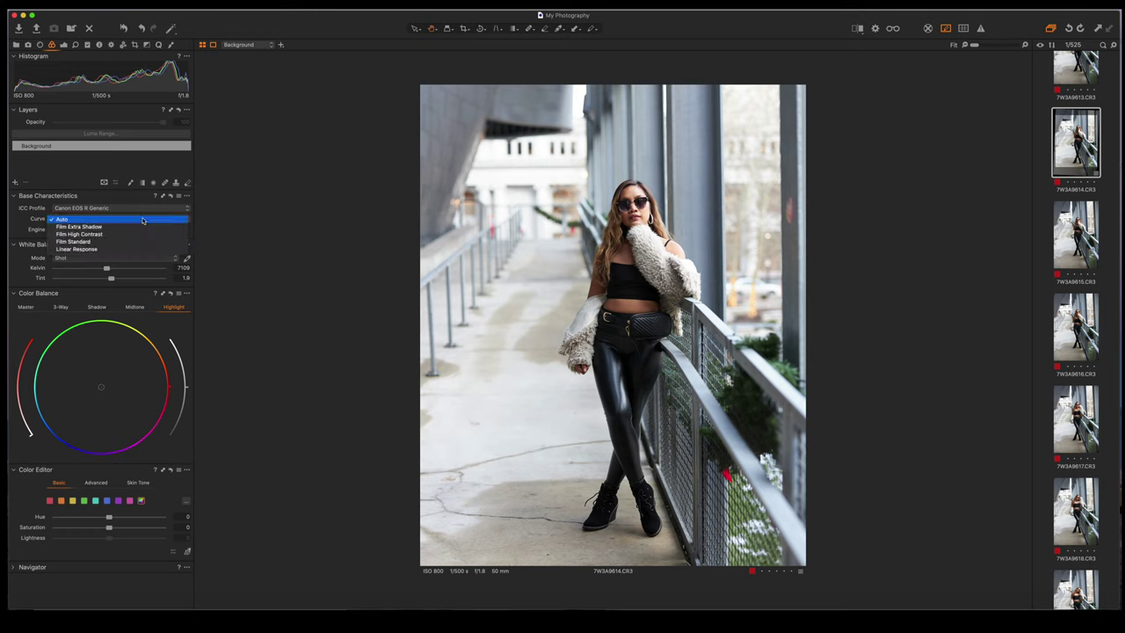
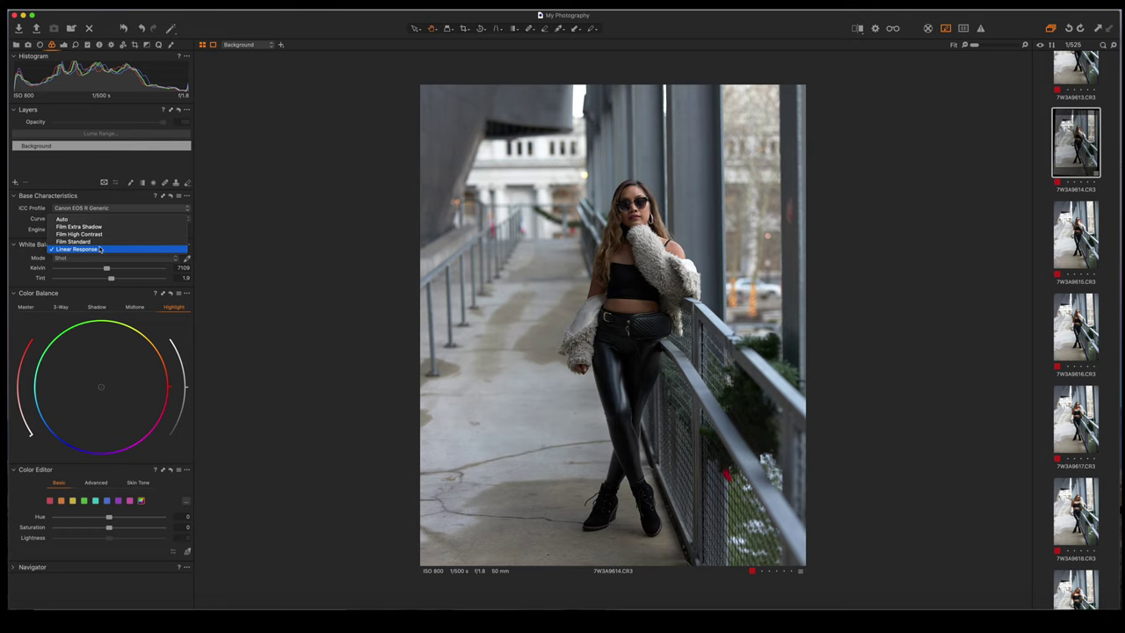
click(63, 219)
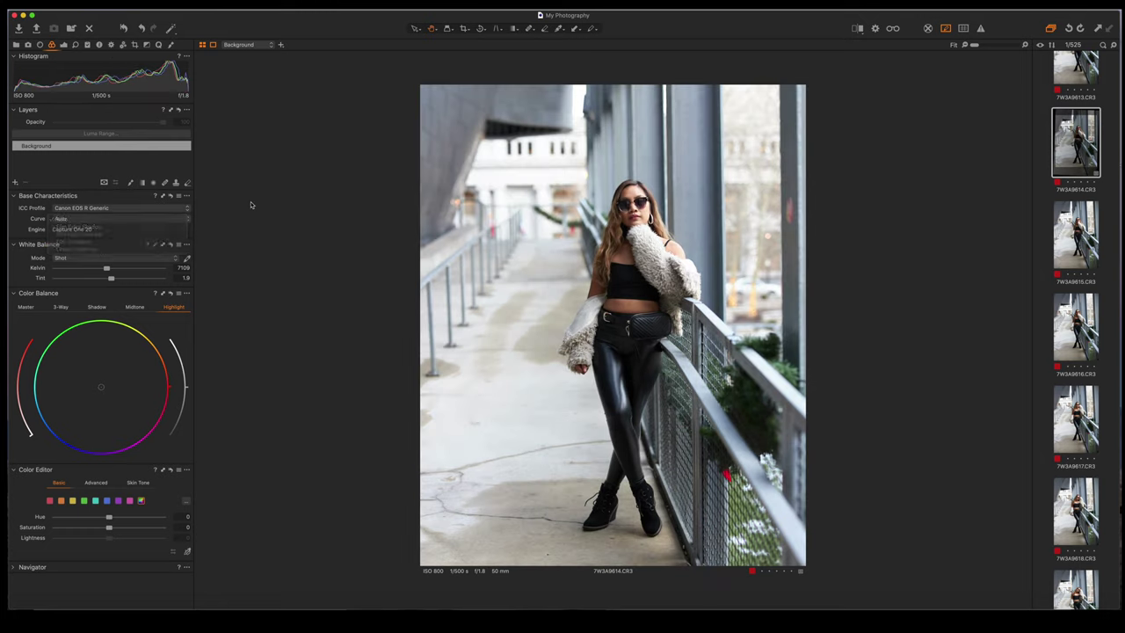
Try lowering the photo's exposure to -0.86 and reset it to 0.
click(62, 44)
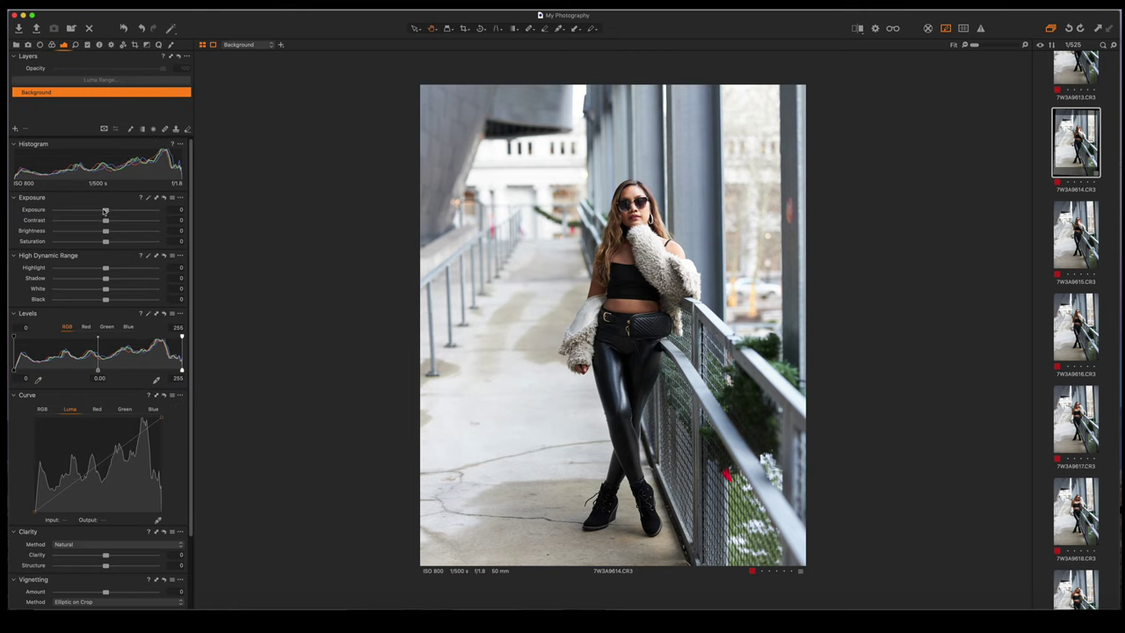
drag(106, 212, 95, 212)
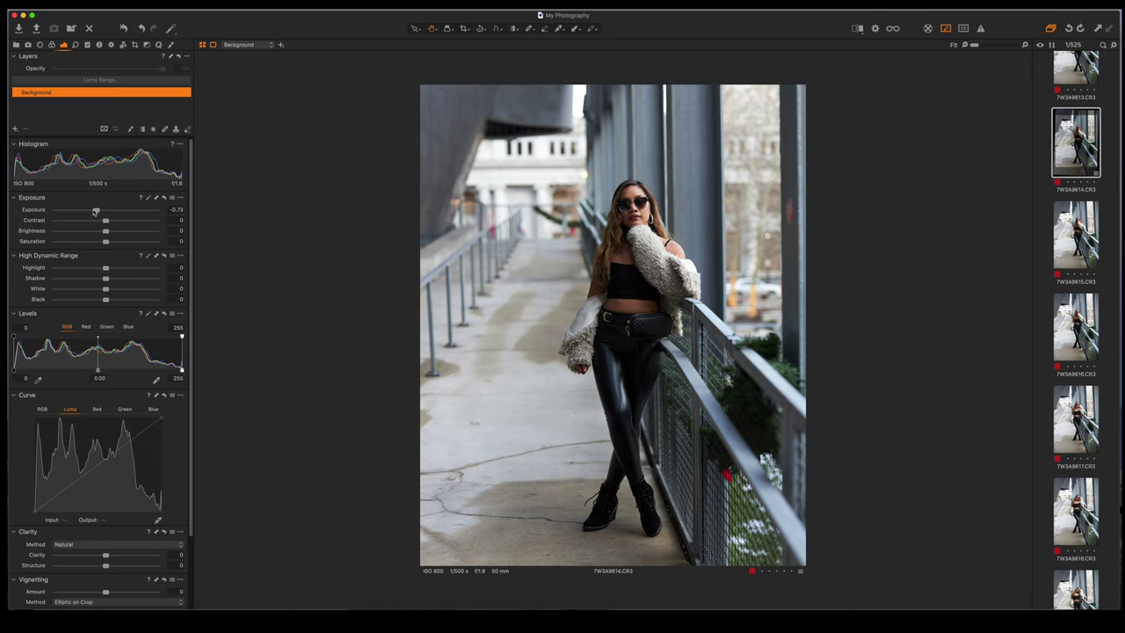
drag(96, 211, 94, 211)
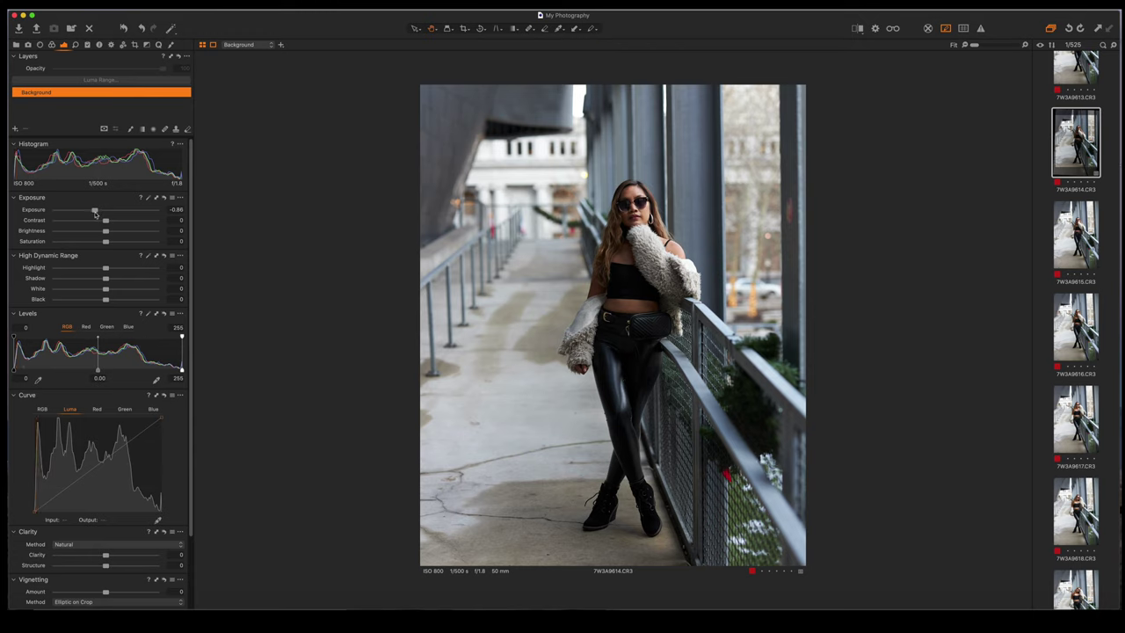
double_click(95, 211)
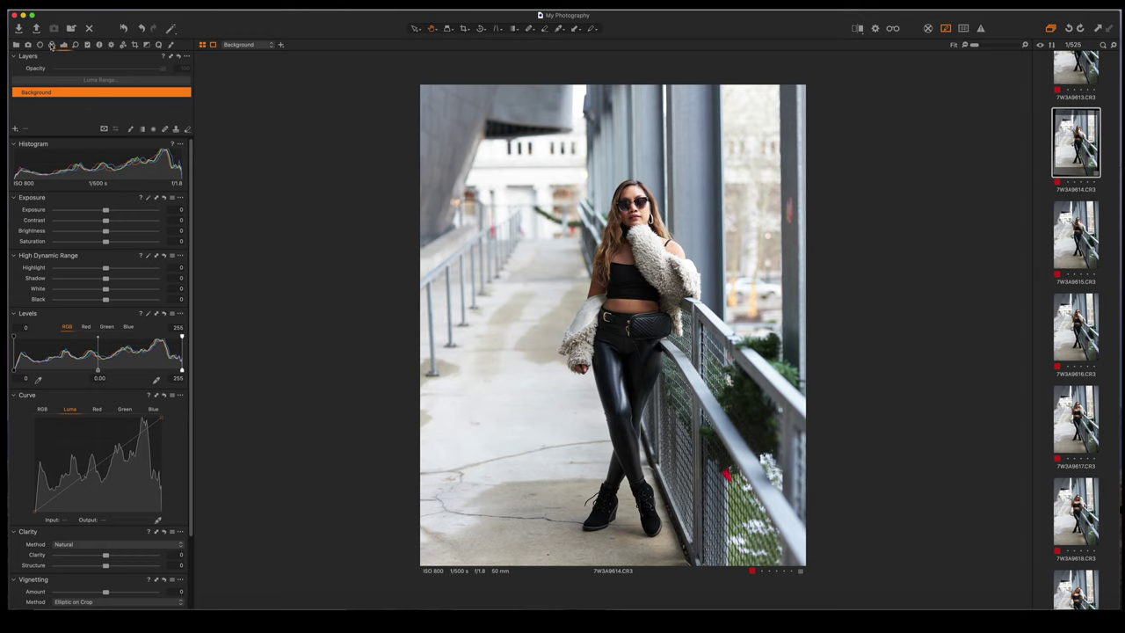
Set the base characteristics curve to Linear Response.
click(51, 45)
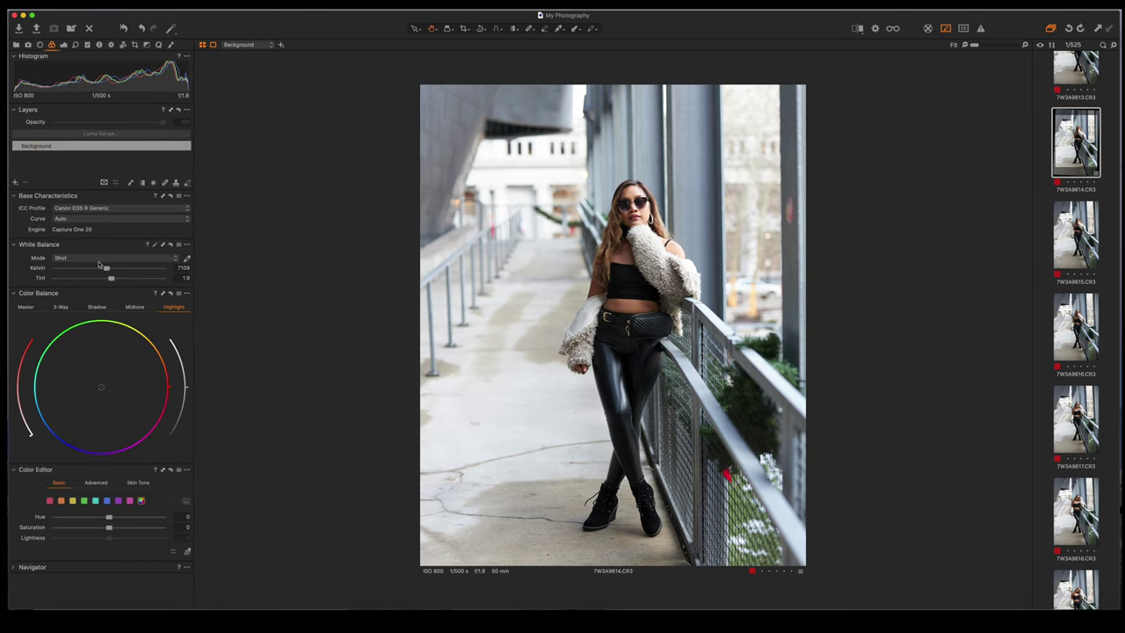
click(186, 218)
click(163, 249)
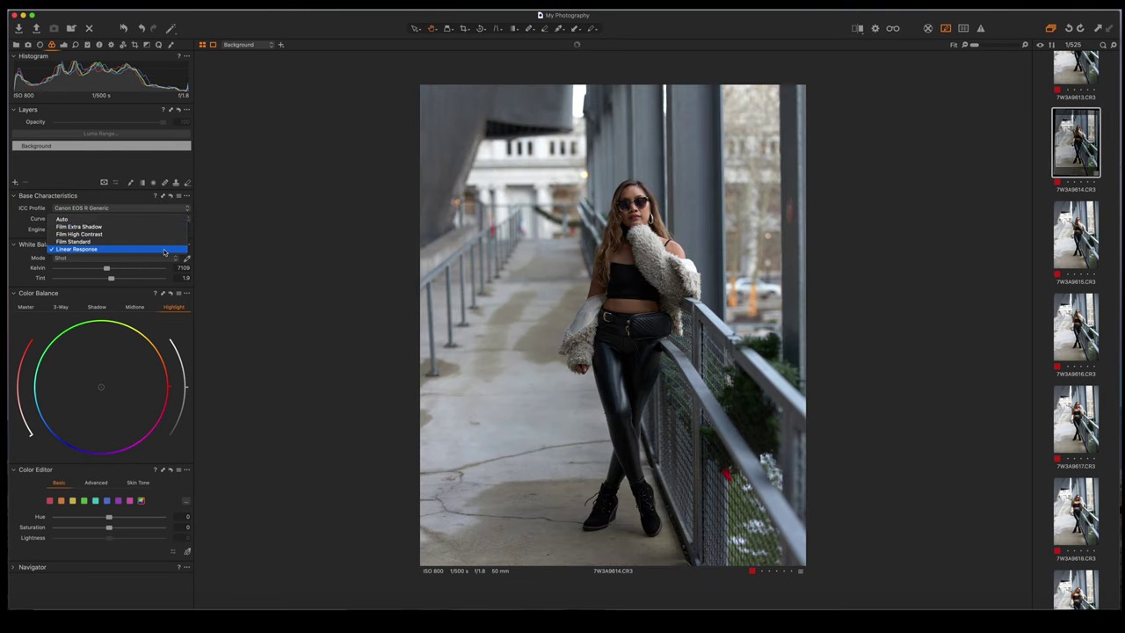
click(163, 250)
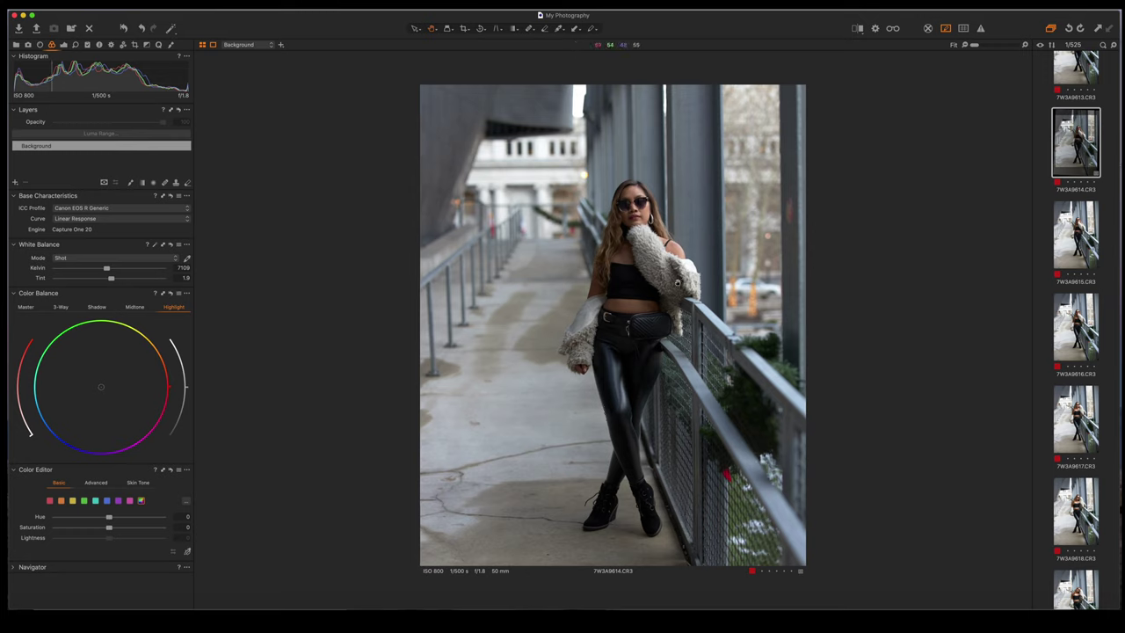
Compare the photo before and after the curve change with the split view across the woman.
click(857, 28)
drag(613, 326, 646, 325)
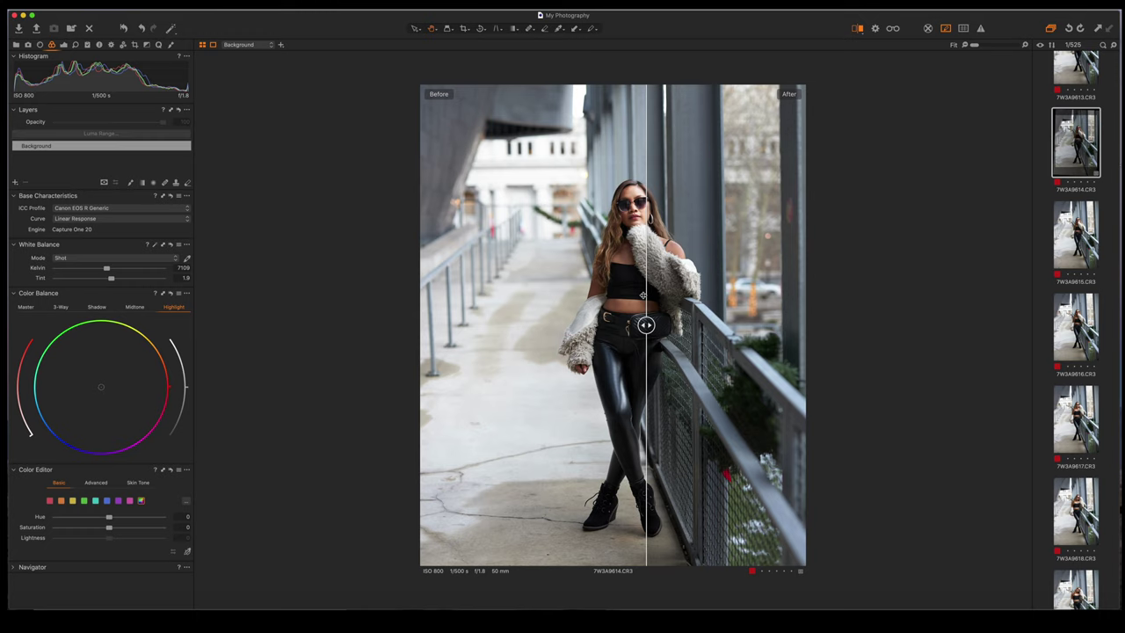
click(857, 27)
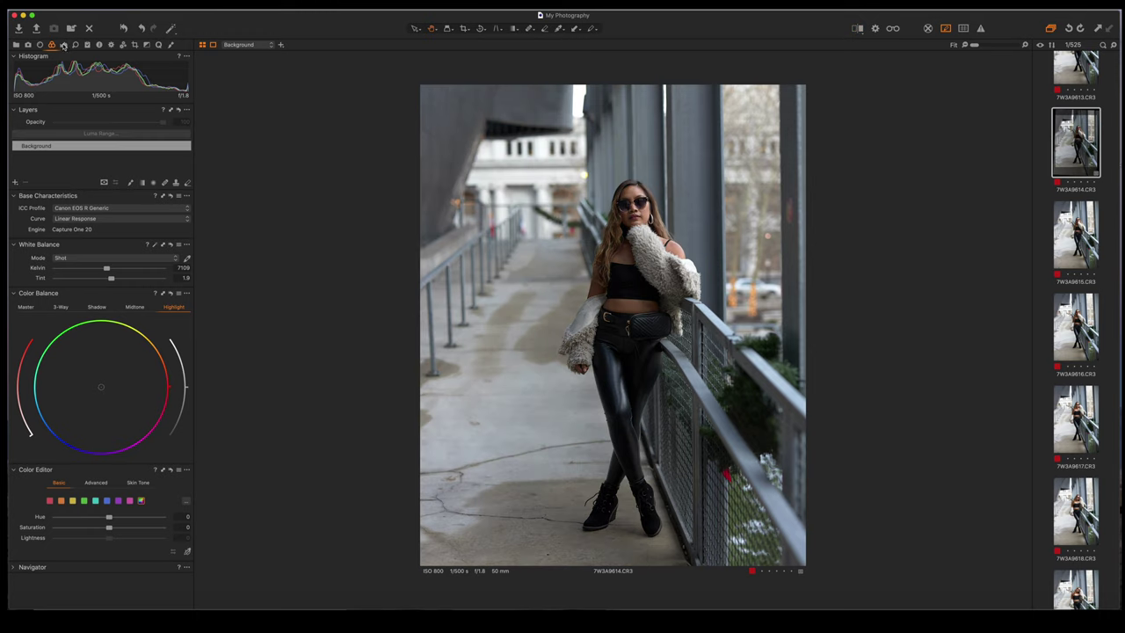
Raise the High Dynamic Range Black value to 15, inspecting the leather pants under the loupe.
click(63, 46)
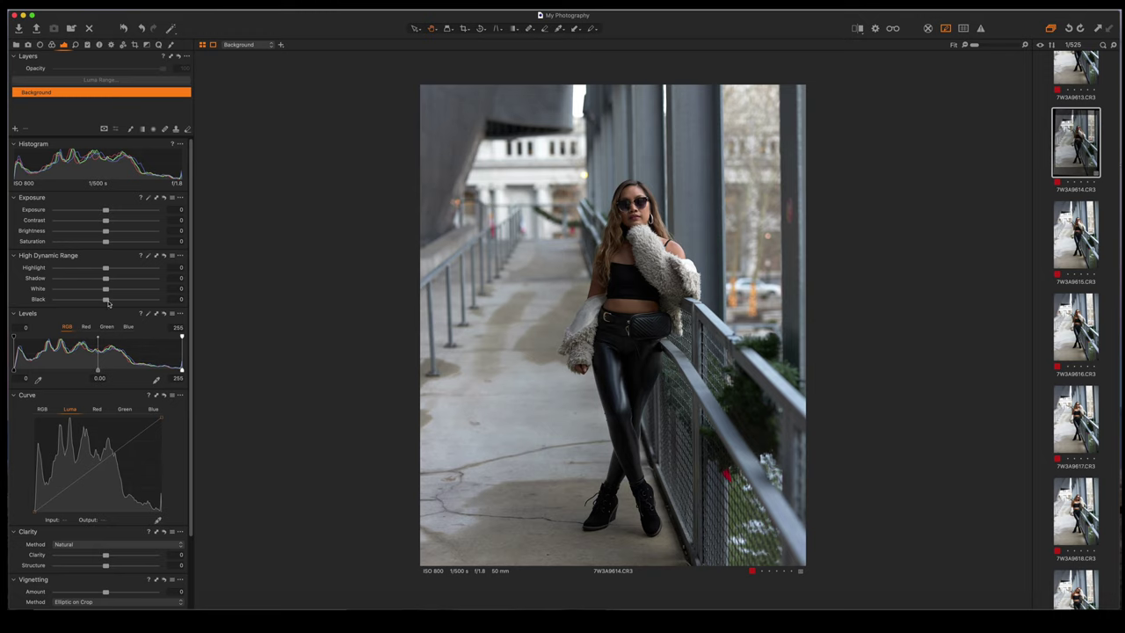
drag(106, 300, 112, 302)
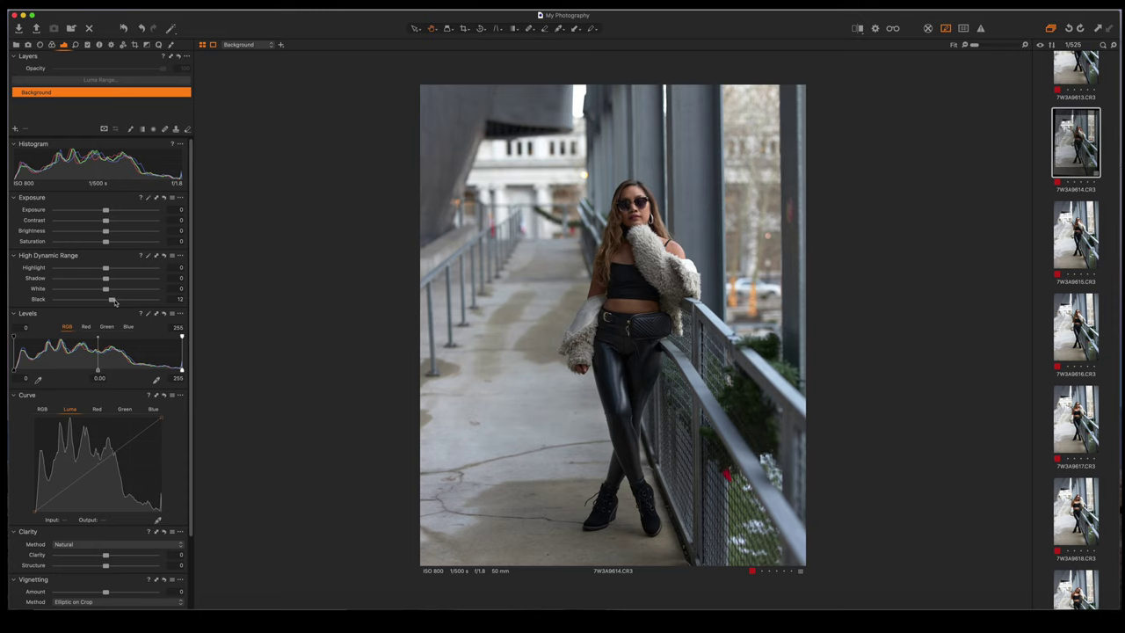
double_click(112, 300)
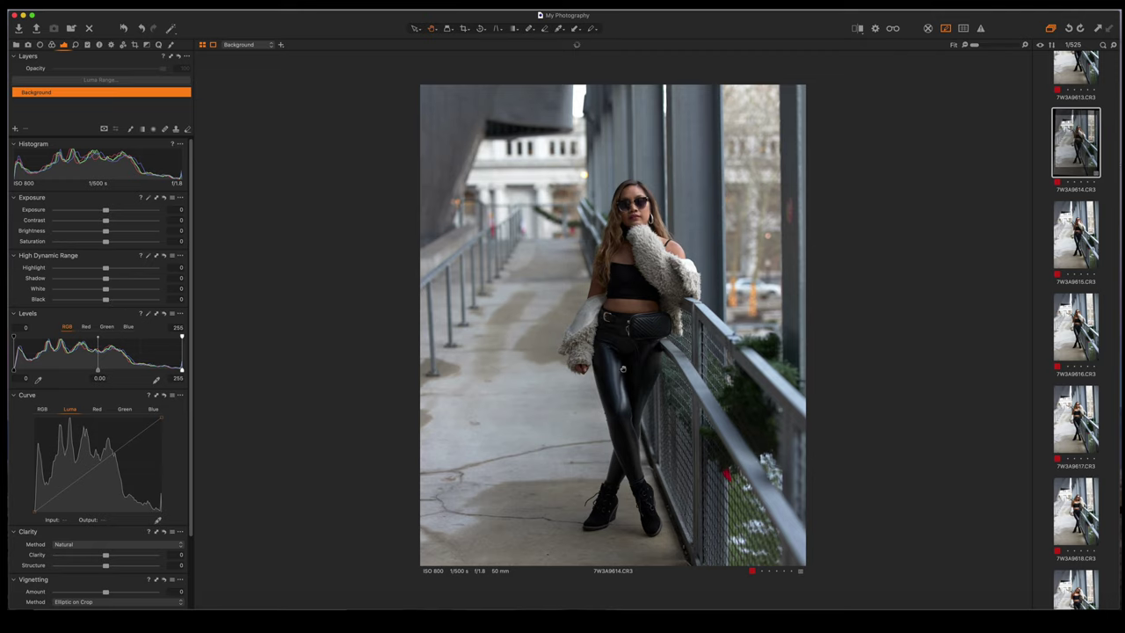
key(p)
drag(626, 349, 628, 345)
drag(106, 299, 114, 300)
drag(622, 346, 631, 385)
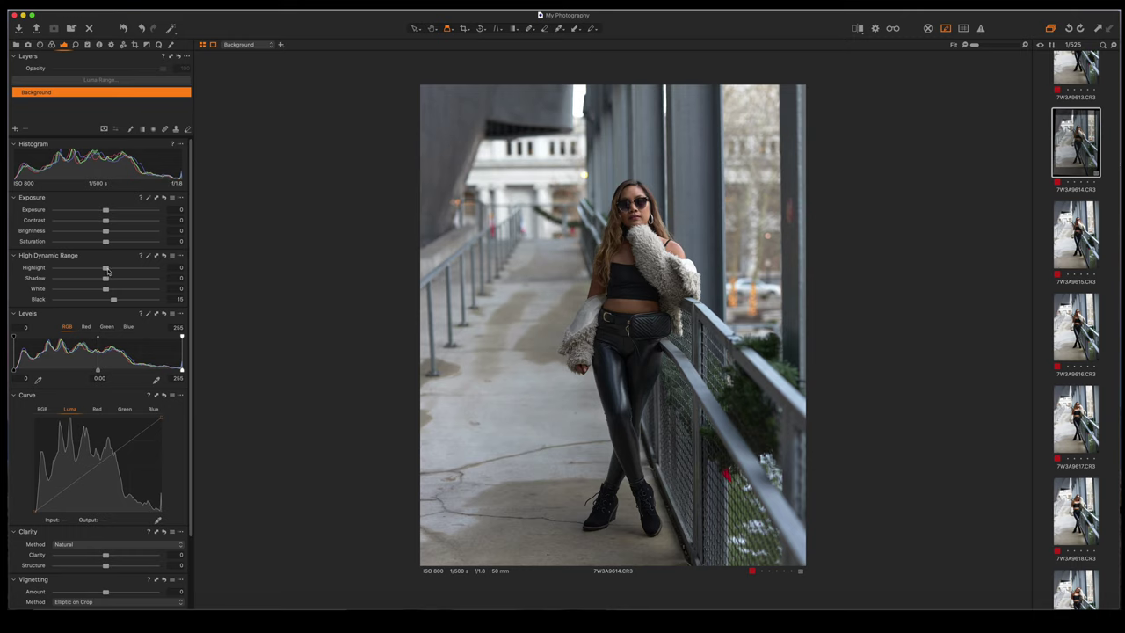
Try raising the High Dynamic Range Highlight value to 97 and reset it to 0.
drag(106, 270, 156, 279)
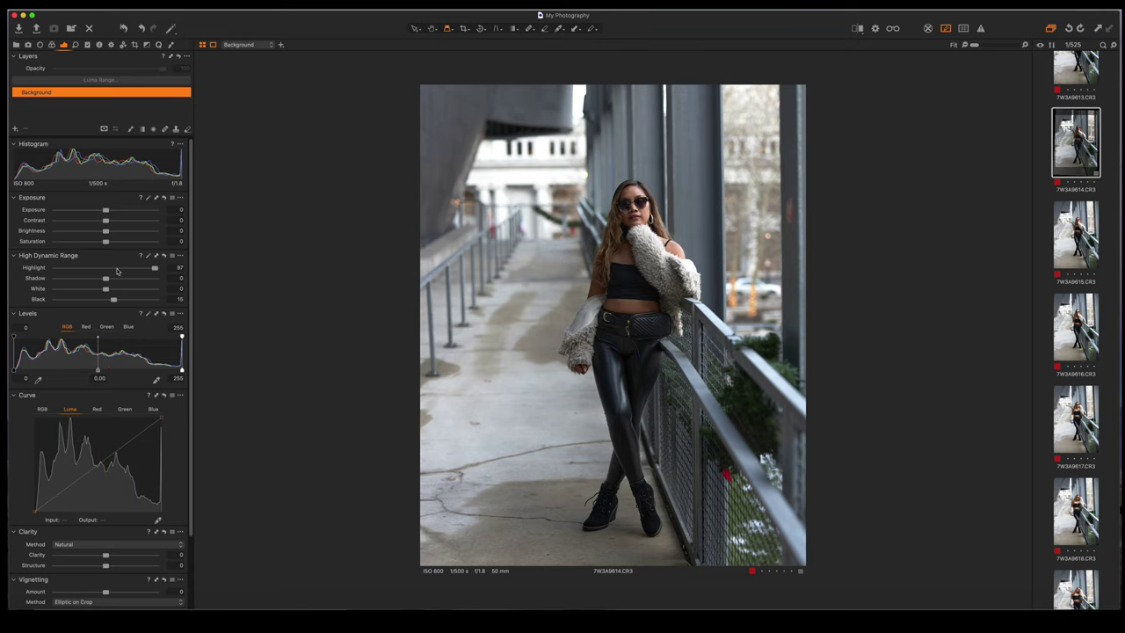
double_click(154, 268)
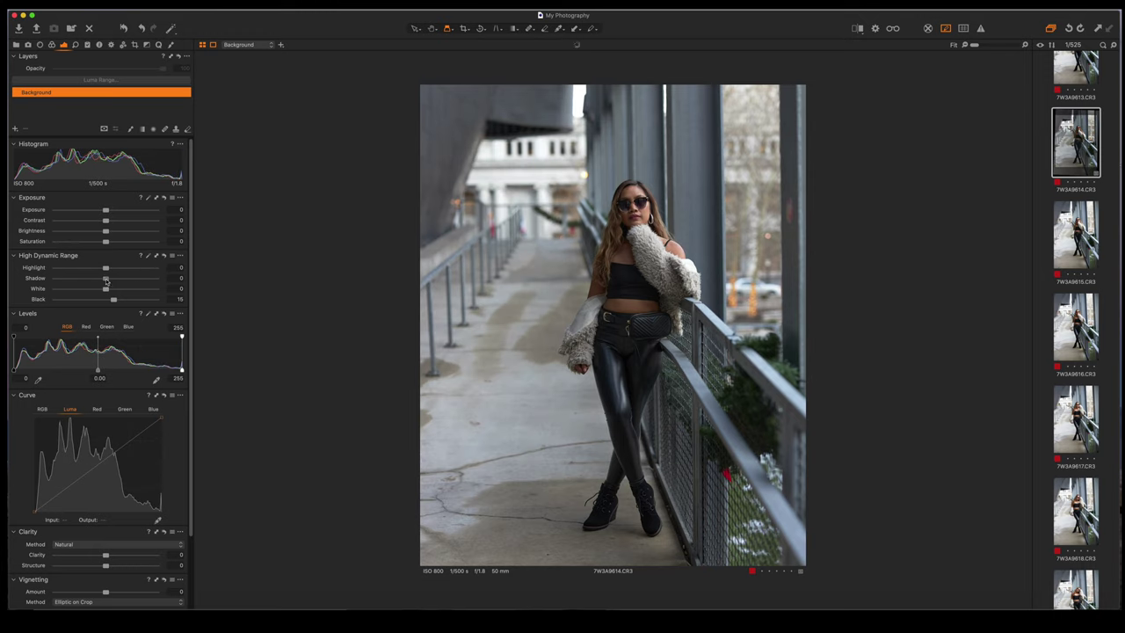
Set the High Dynamic Range Shadow value to 13 and the vignetting amount to -1.1.
drag(107, 280, 111, 281)
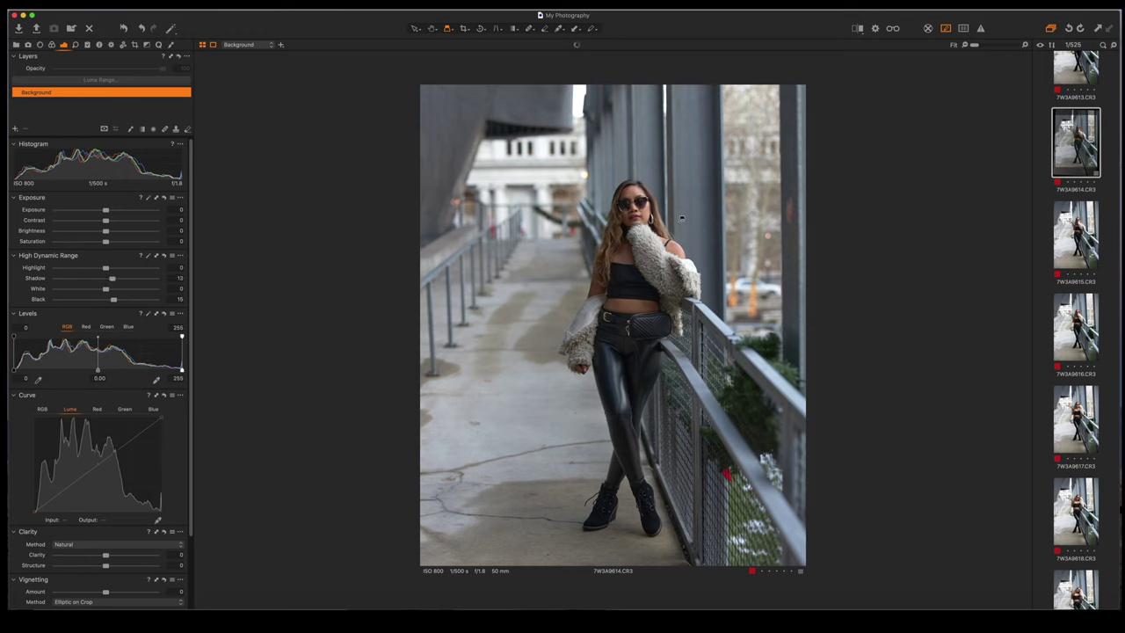
drag(629, 195, 612, 318)
mouse_move(106, 593)
mouse_down()
mouse_move(82, 595)
mouse_move(91, 595)
mouse_up()
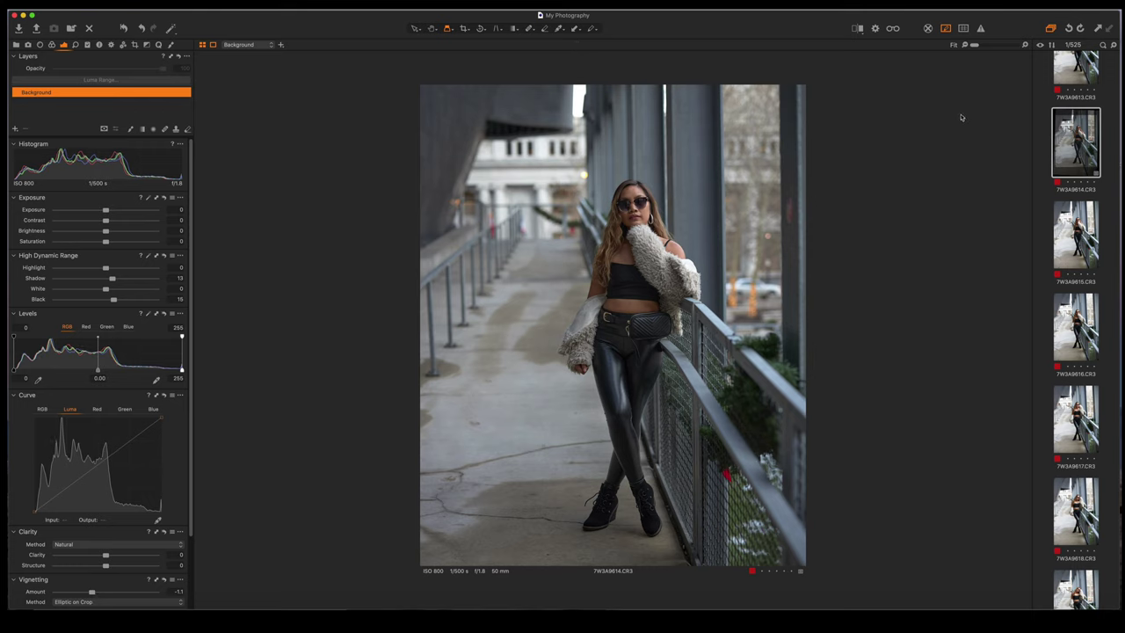
Compare the tonal edits with the original by sweeping the before/after divider across the whole photo.
click(859, 28)
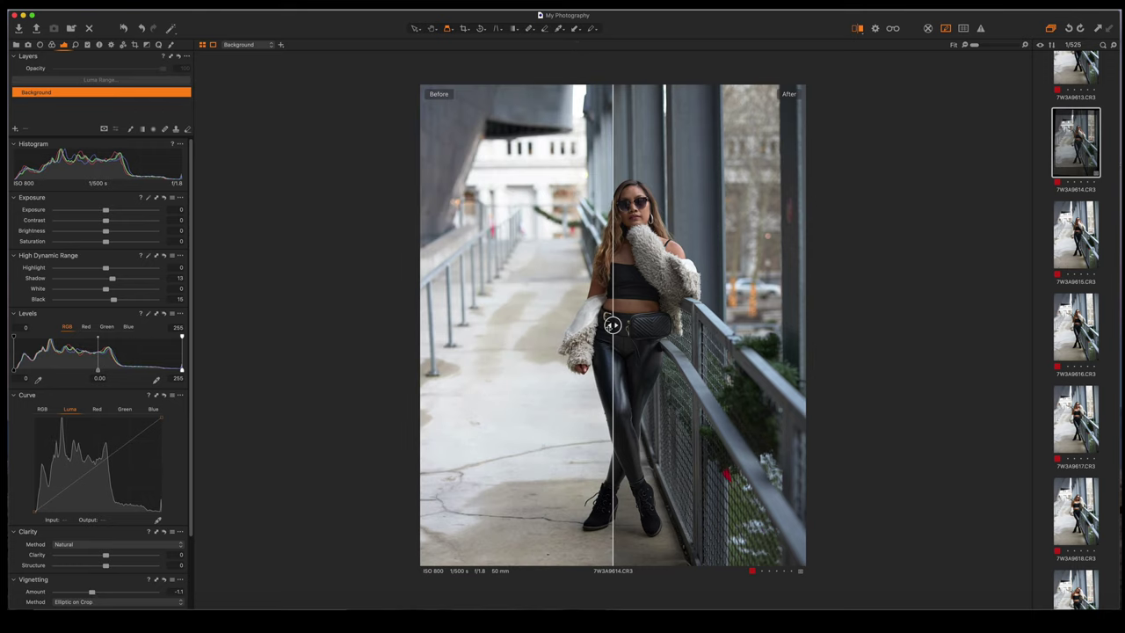
drag(610, 325, 856, 327)
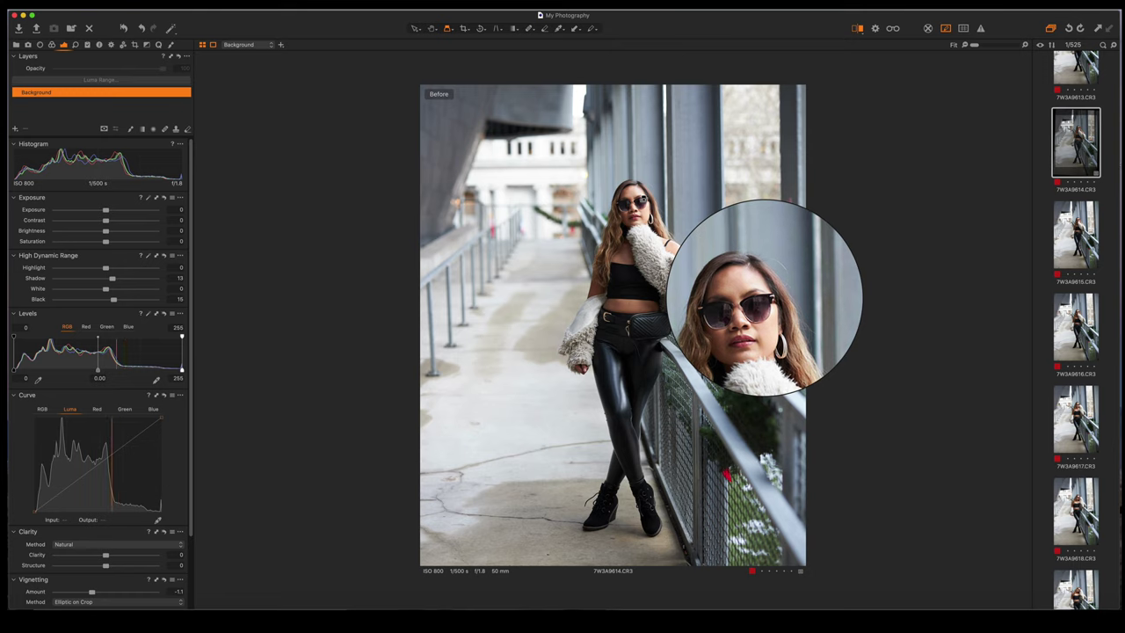
drag(801, 325, 496, 326)
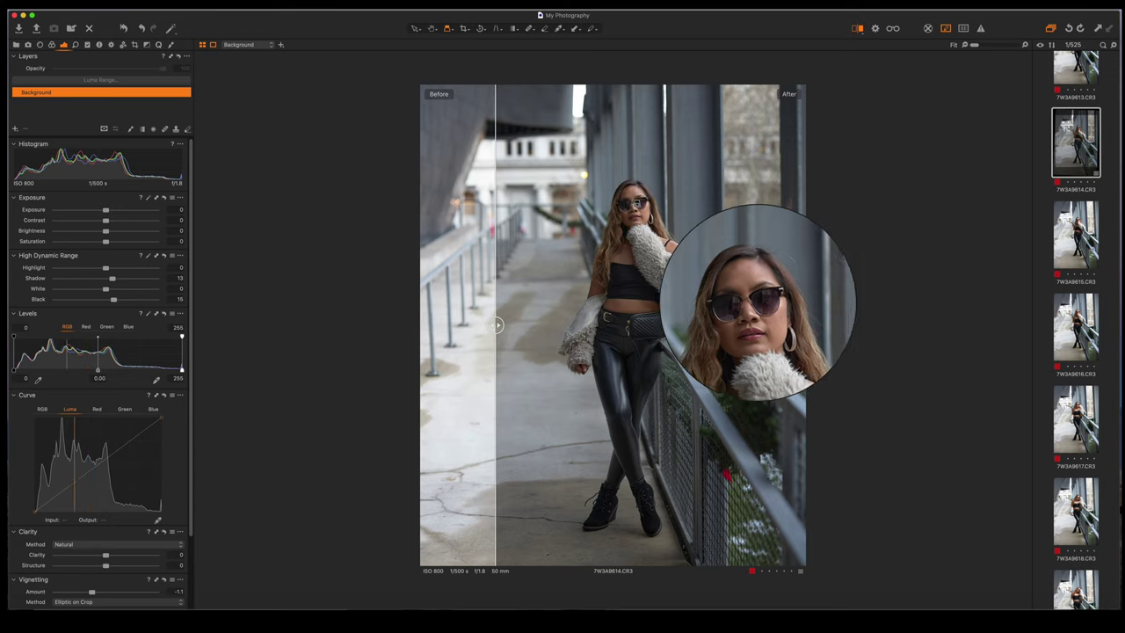
click(859, 28)
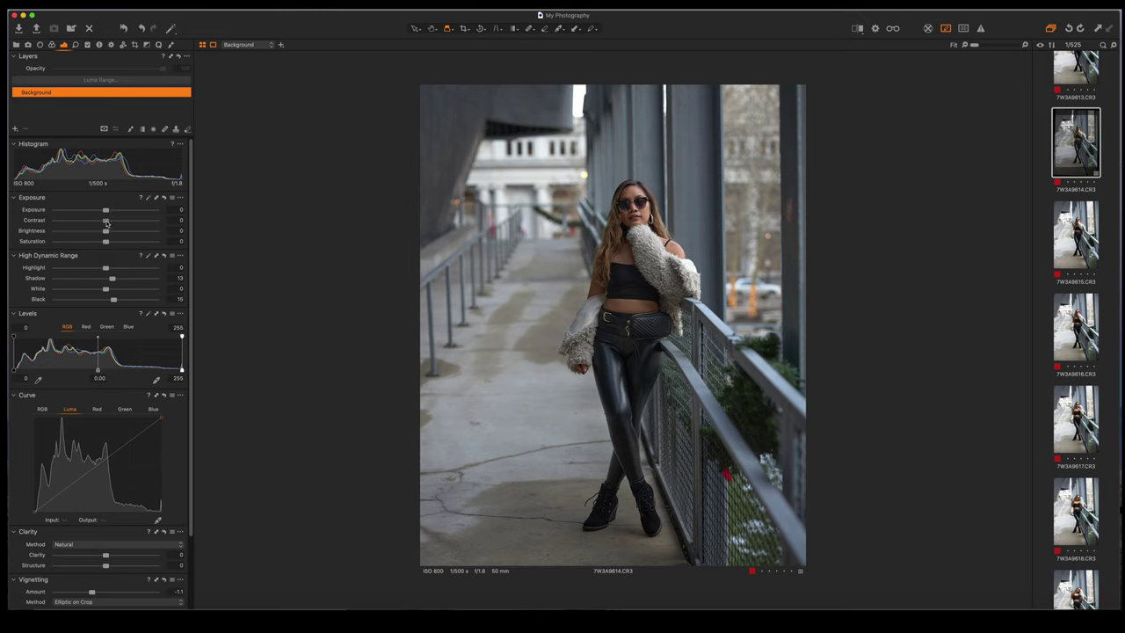
Try raising the contrast to 23, check the face, and reset the contrast to 0.
drag(107, 223, 107, 223)
drag(106, 221, 131, 223)
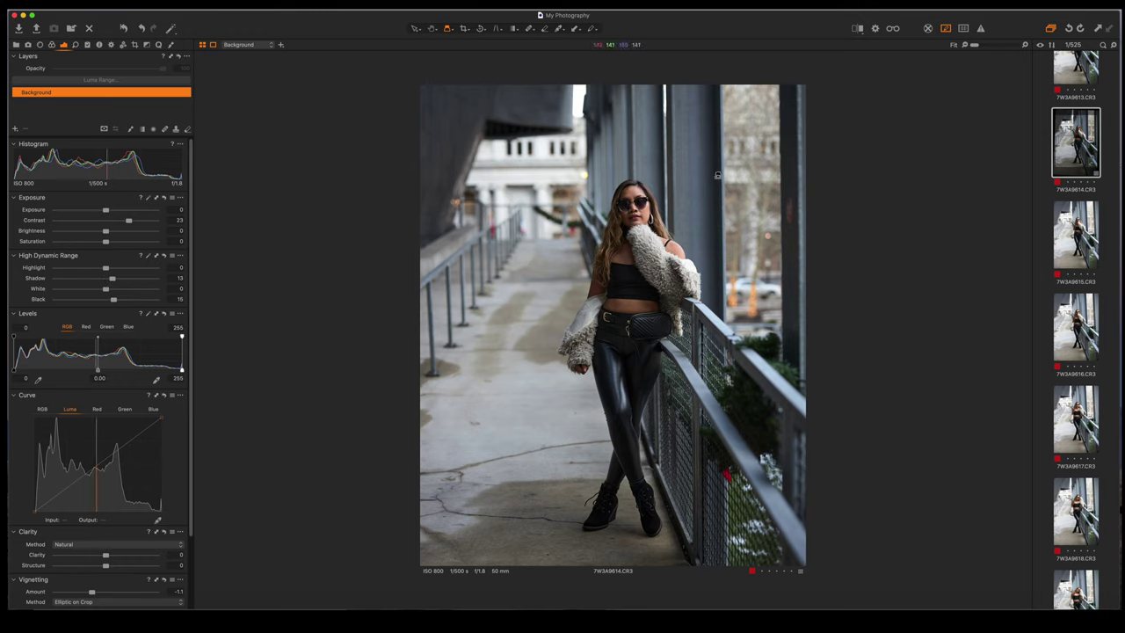
click(633, 211)
double_click(128, 222)
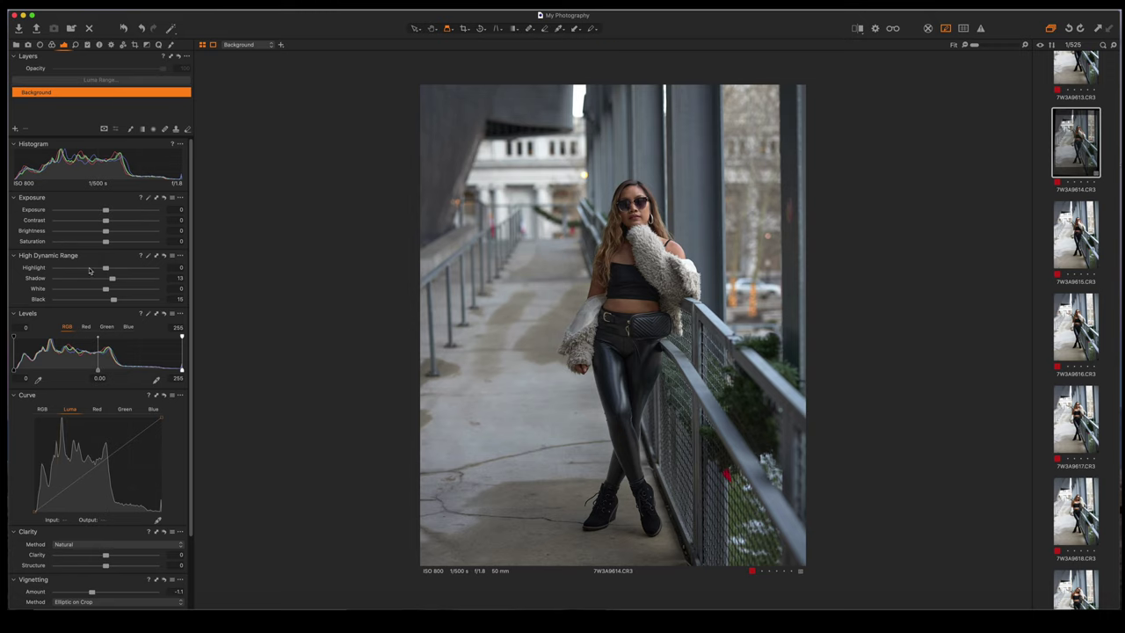
Lower the High Dynamic Range Highlight value to -28 and check the background building under the loupe.
drag(107, 269, 51, 269)
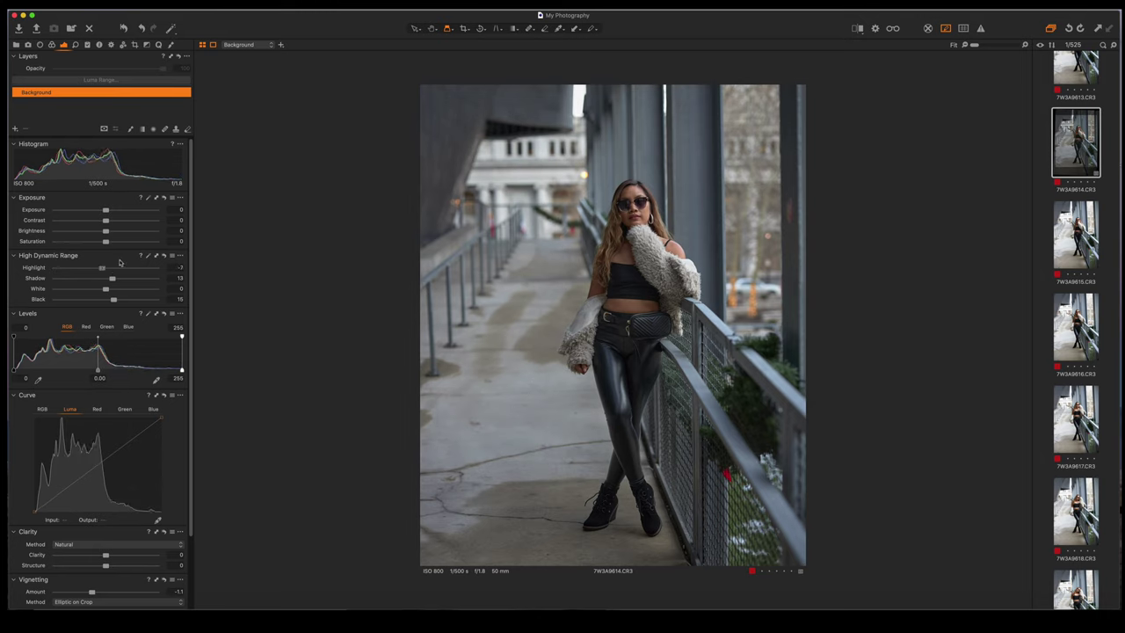
drag(55, 267, 93, 263)
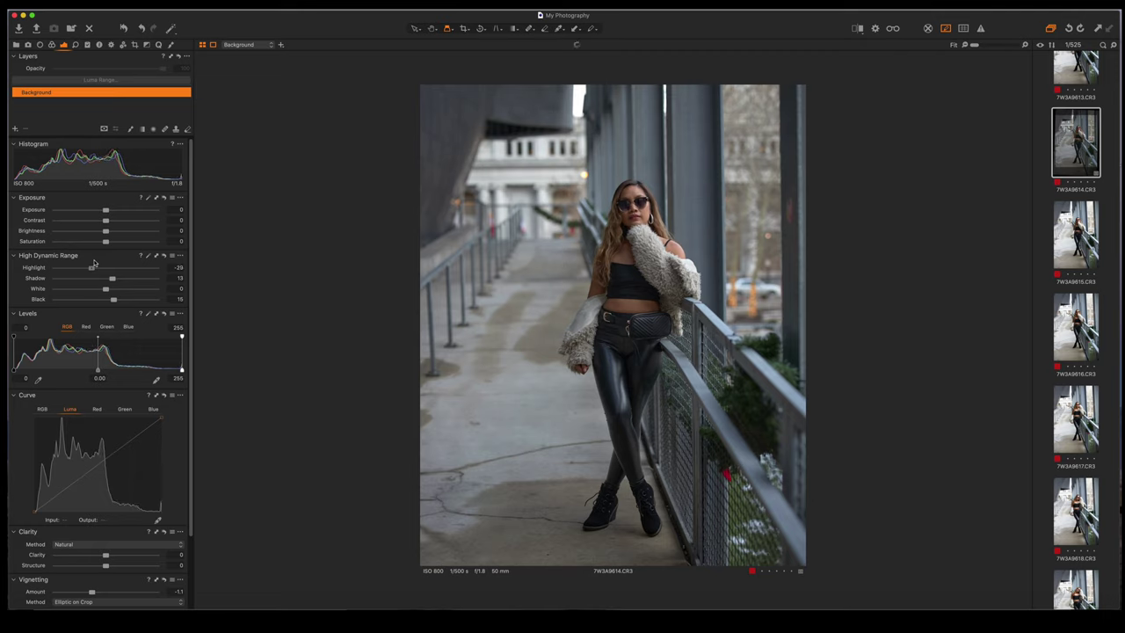
click(539, 174)
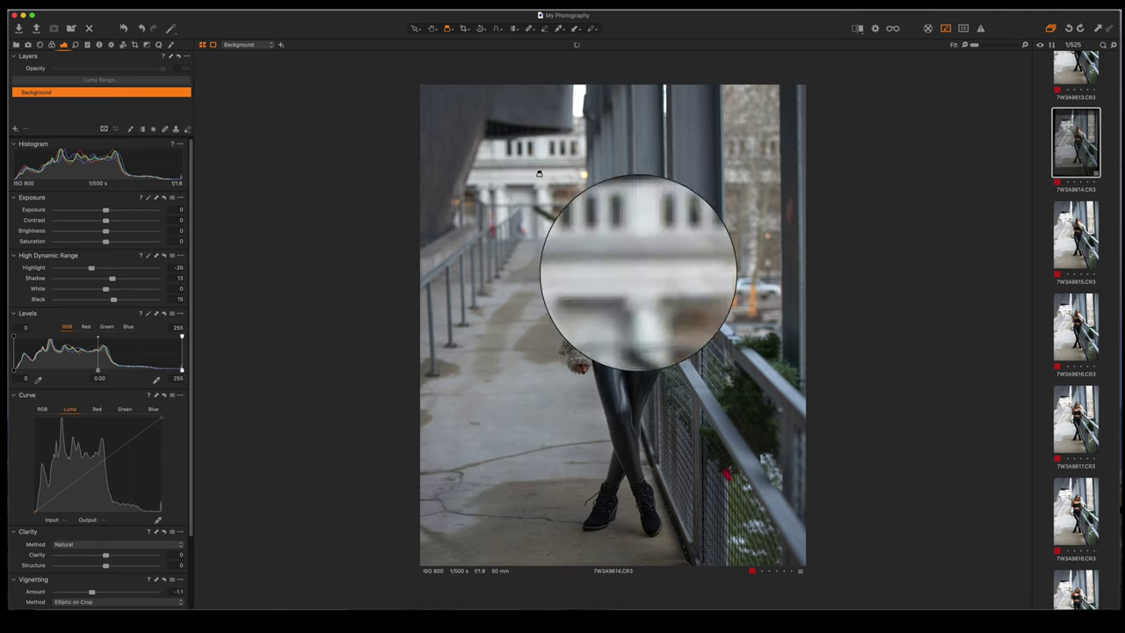
click(539, 173)
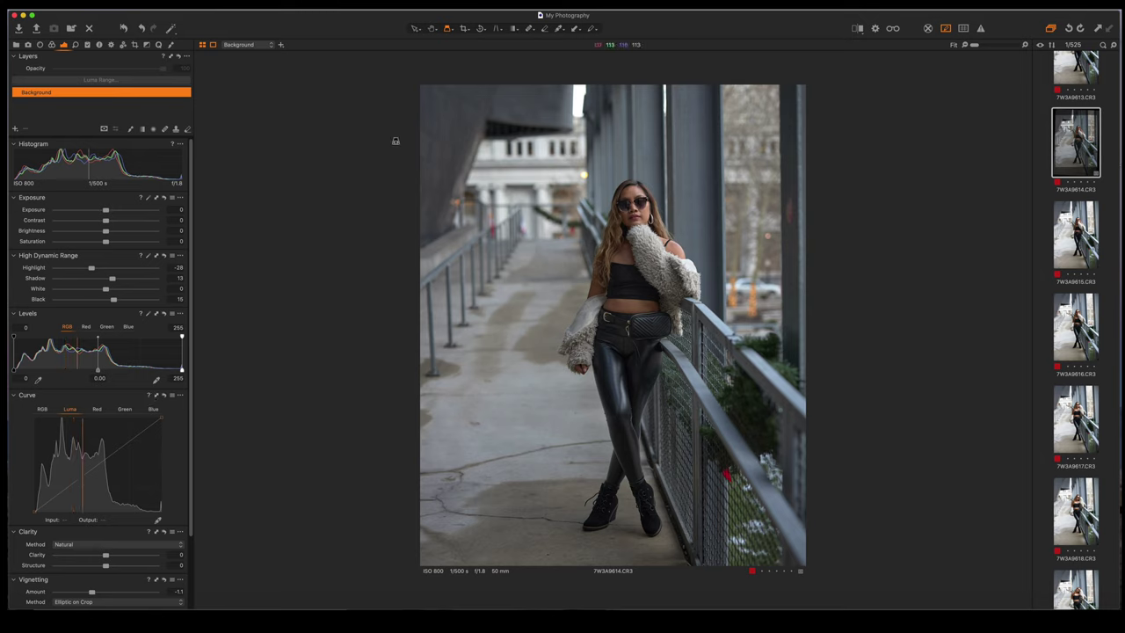
Add a new filled adjustment layer above the background.
click(15, 130)
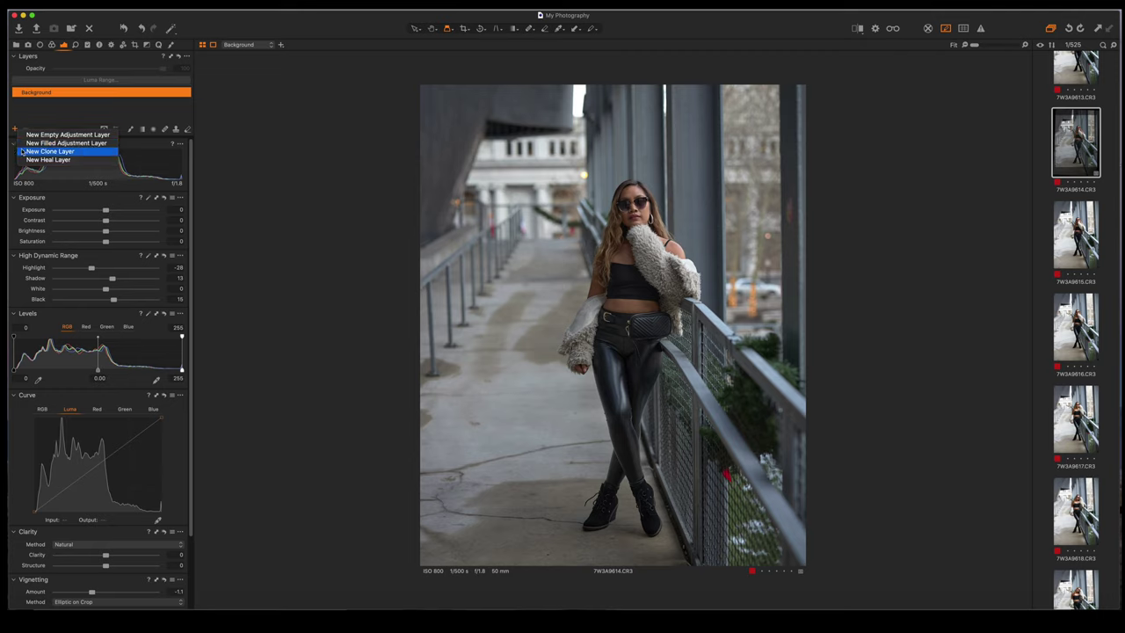
click(23, 144)
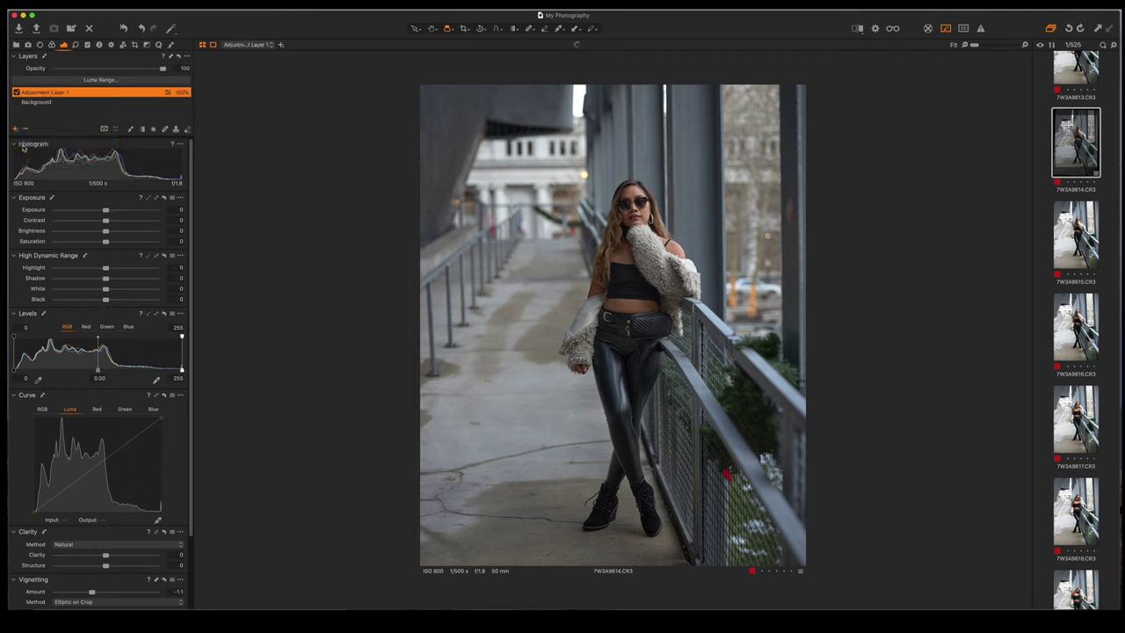
Rename the new adjustment layer as Darkness.
double_click(55, 92)
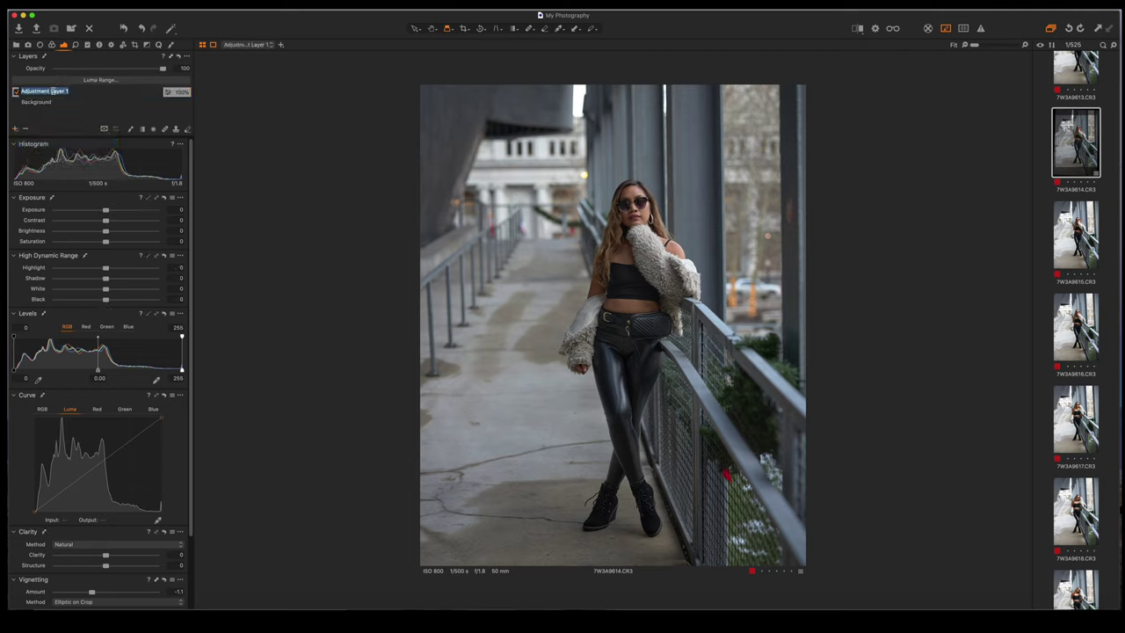
key(shift)
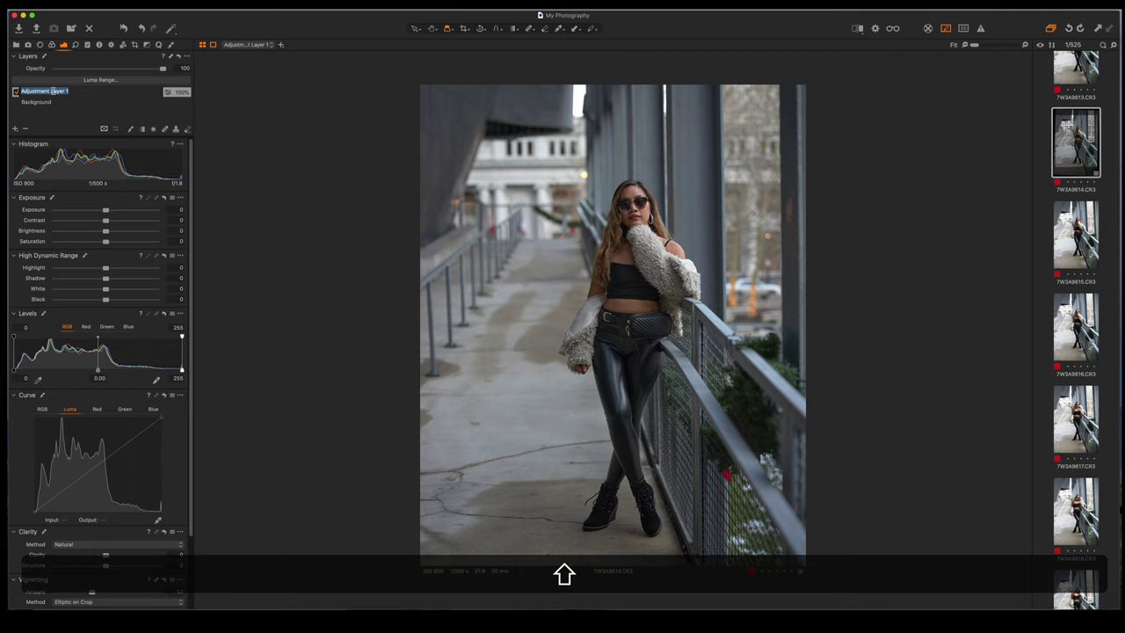
text(Darkness)
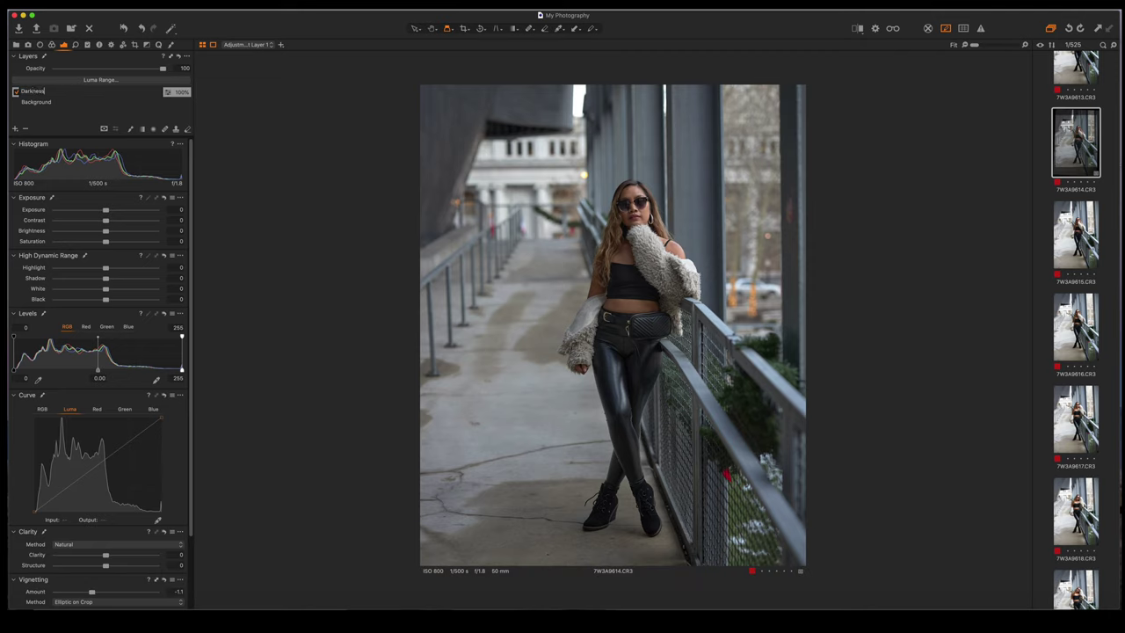
key(Return)
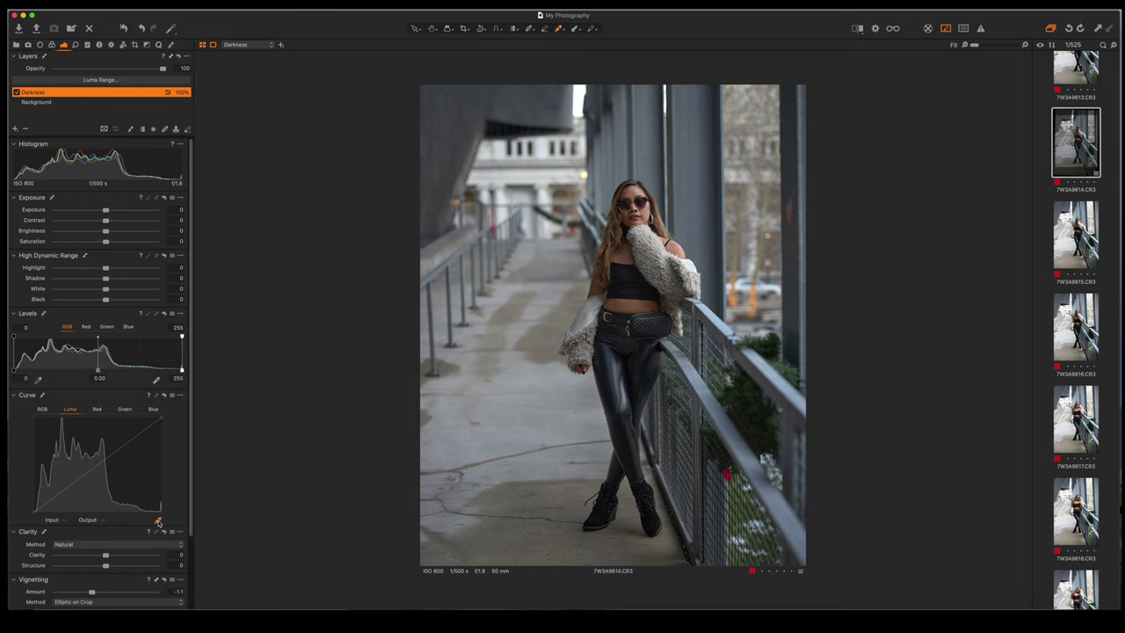
Pull the midtones of the Darkness layer's Luma curve down slightly, and inspect the woman's face and body under the loupe.
click(159, 521)
click(98, 469)
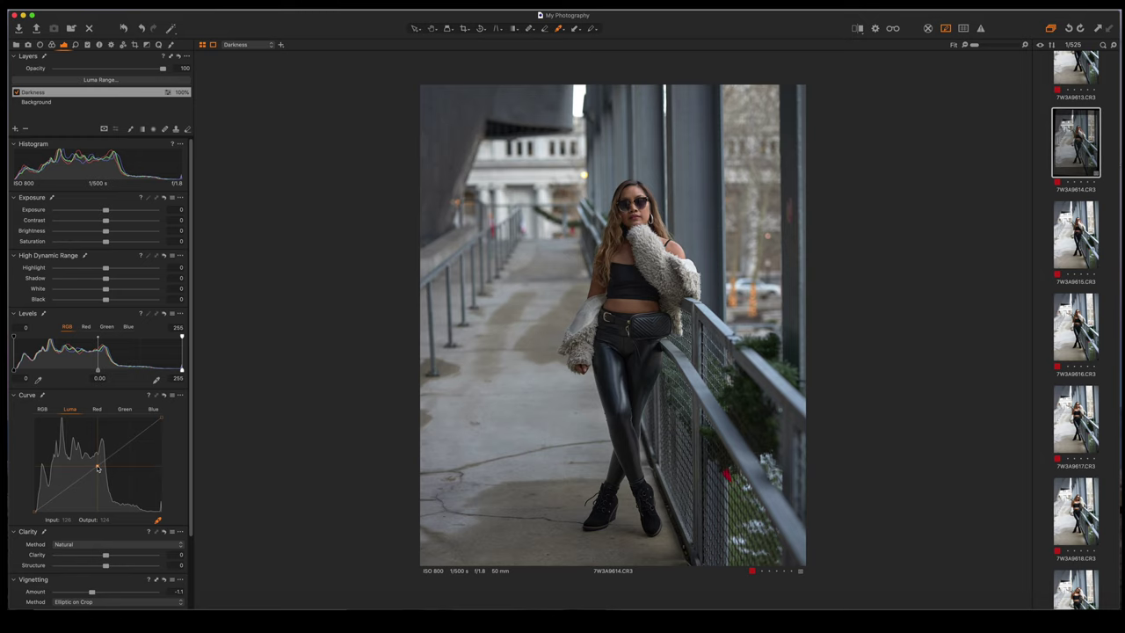
drag(97, 468, 99, 474)
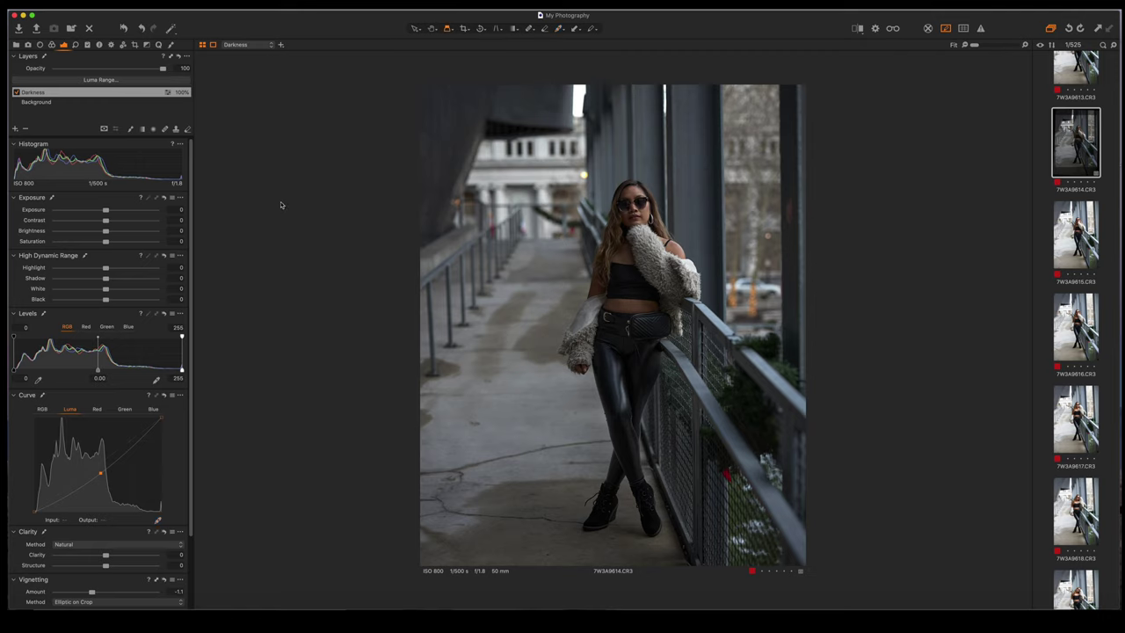
click(632, 205)
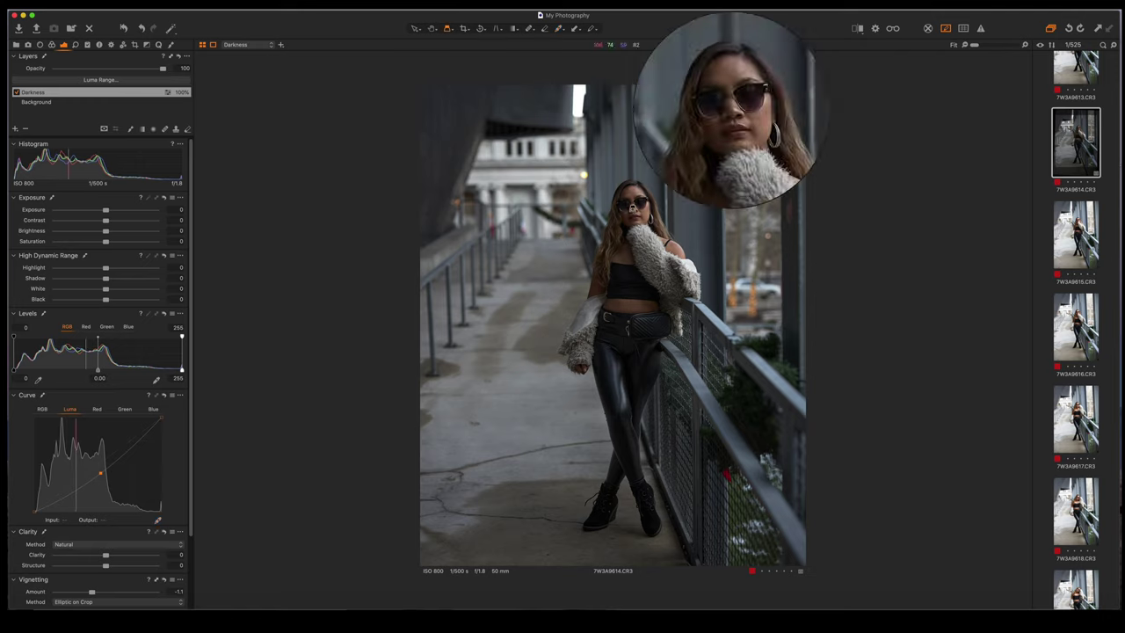
drag(631, 205, 633, 352)
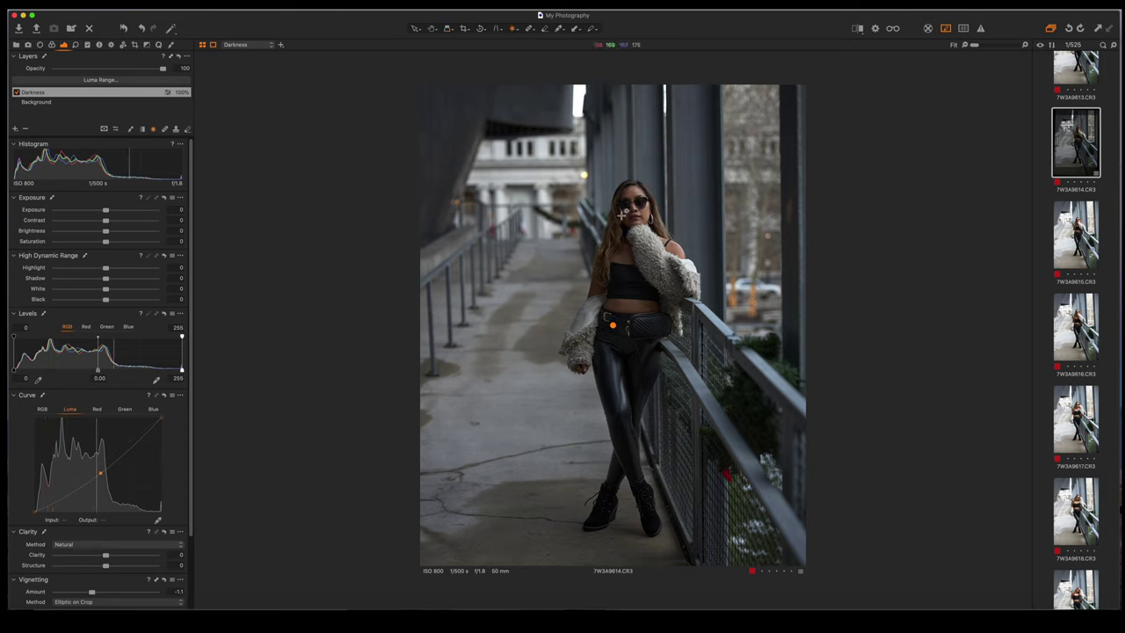
Draw a radial gradient mask on the Darkness layer around the woman, and reshape it into a tall, narrow ellipse.
click(156, 129)
drag(629, 220, 642, 269)
drag(658, 309, 717, 371)
drag(630, 220, 634, 290)
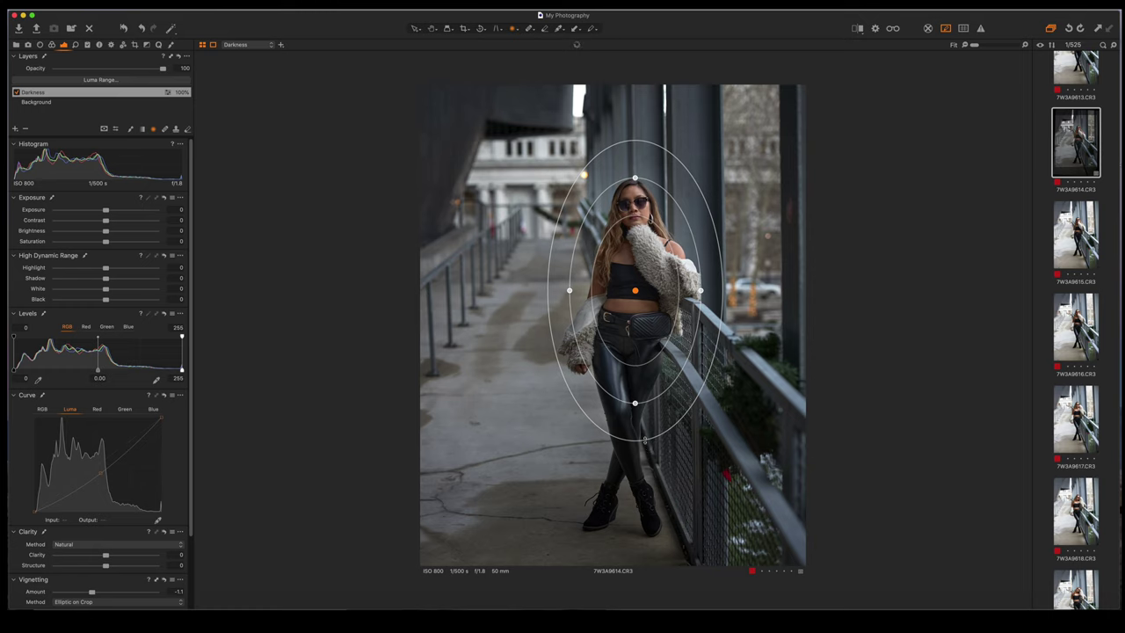
drag(650, 448, 644, 544)
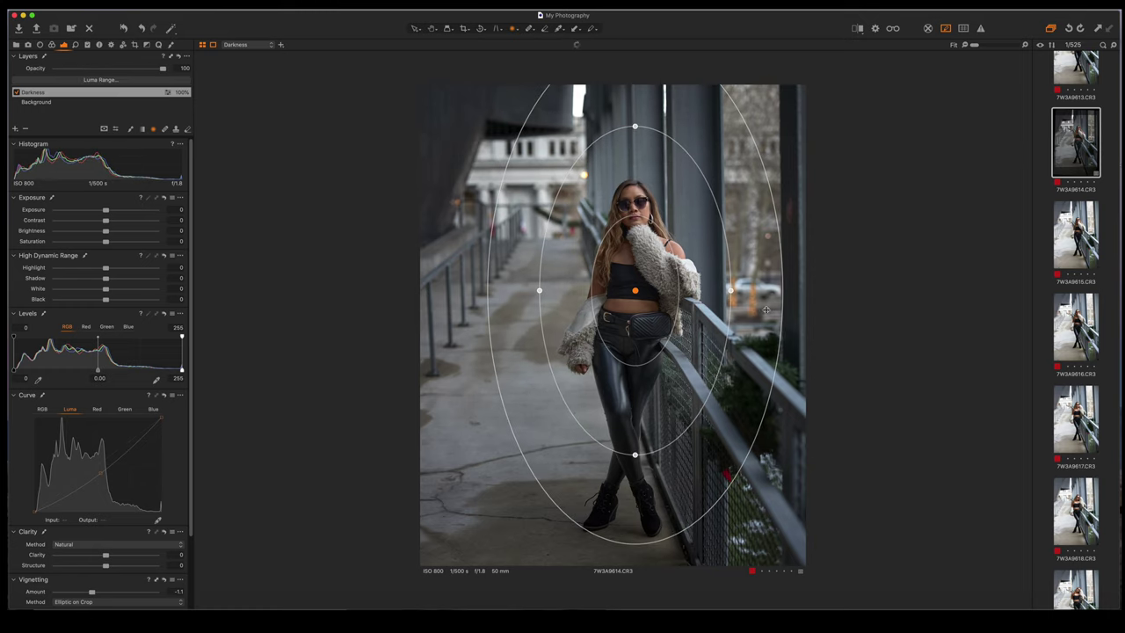
drag(731, 291, 708, 303)
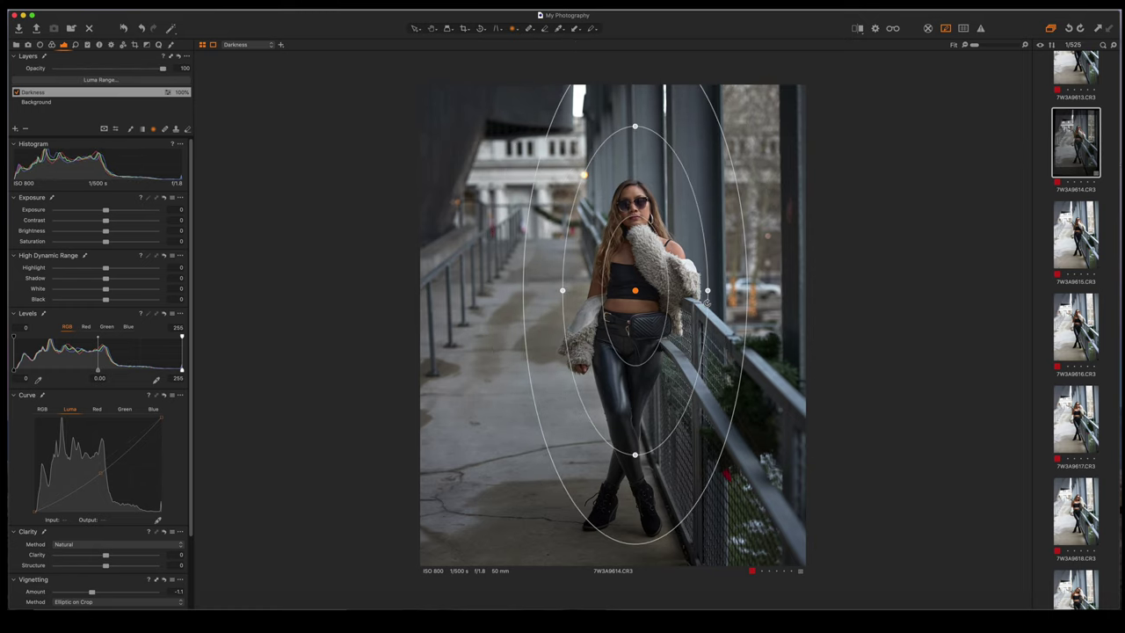
Centre the radial mask on the woman's thighs, tilt it along her leaning pose, and enlarge it to clear her head and feet.
drag(635, 291, 622, 364)
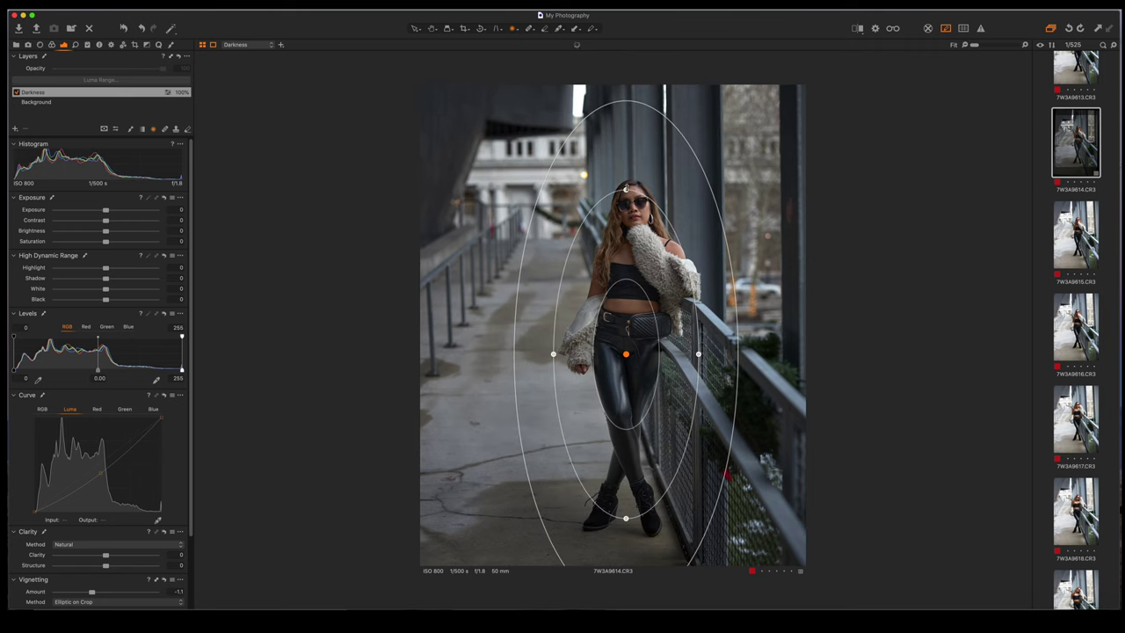
drag(626, 189, 630, 162)
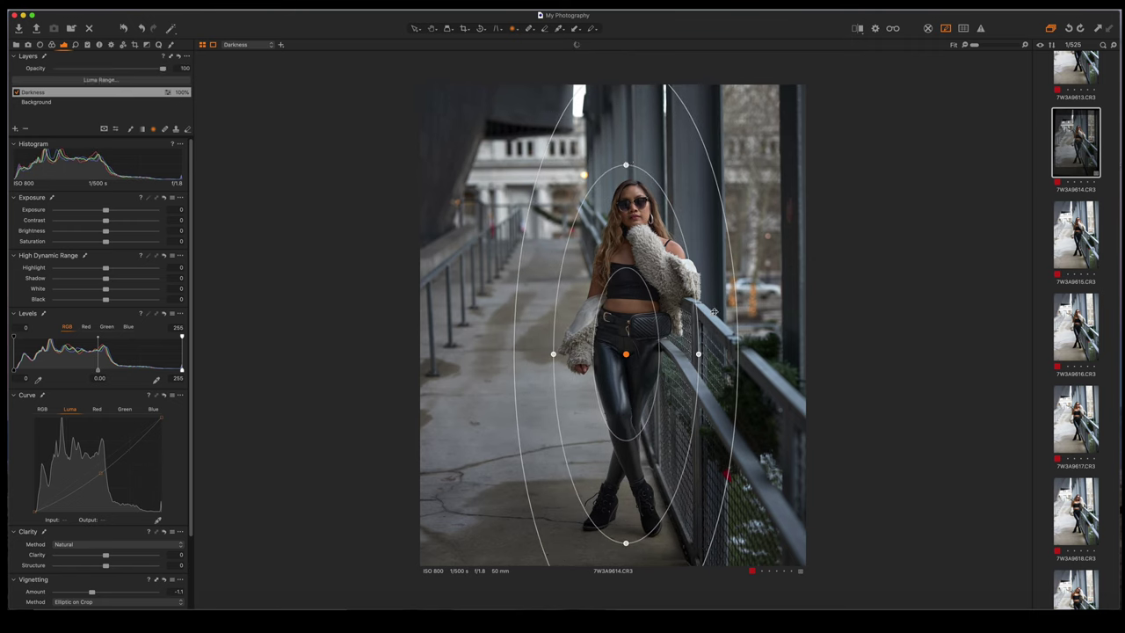
drag(699, 350, 709, 363)
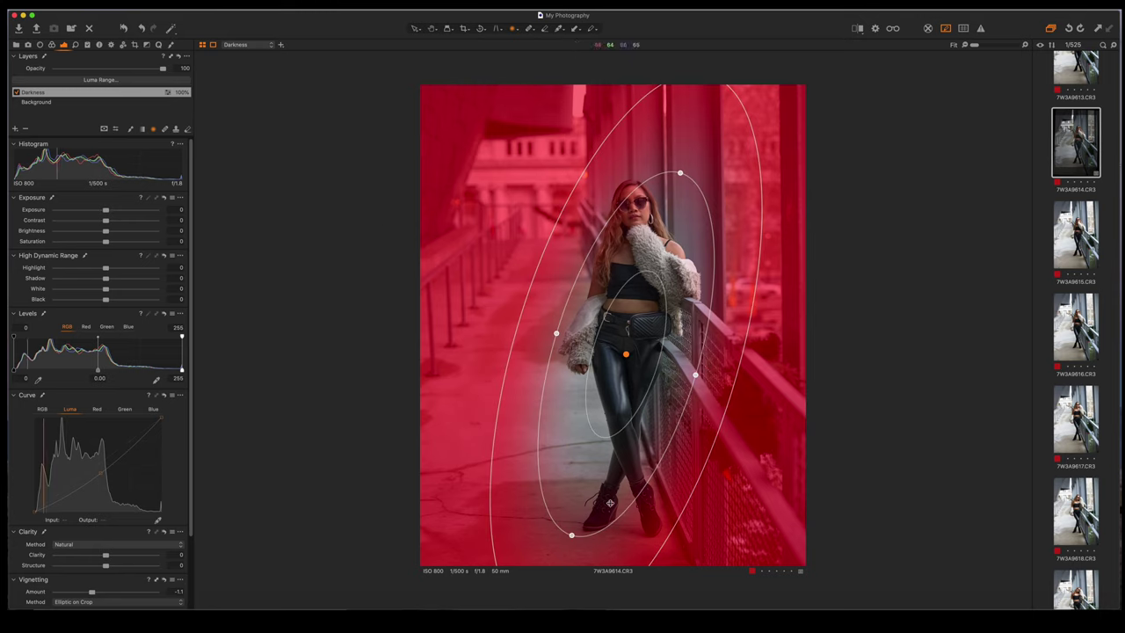
drag(695, 376, 704, 377)
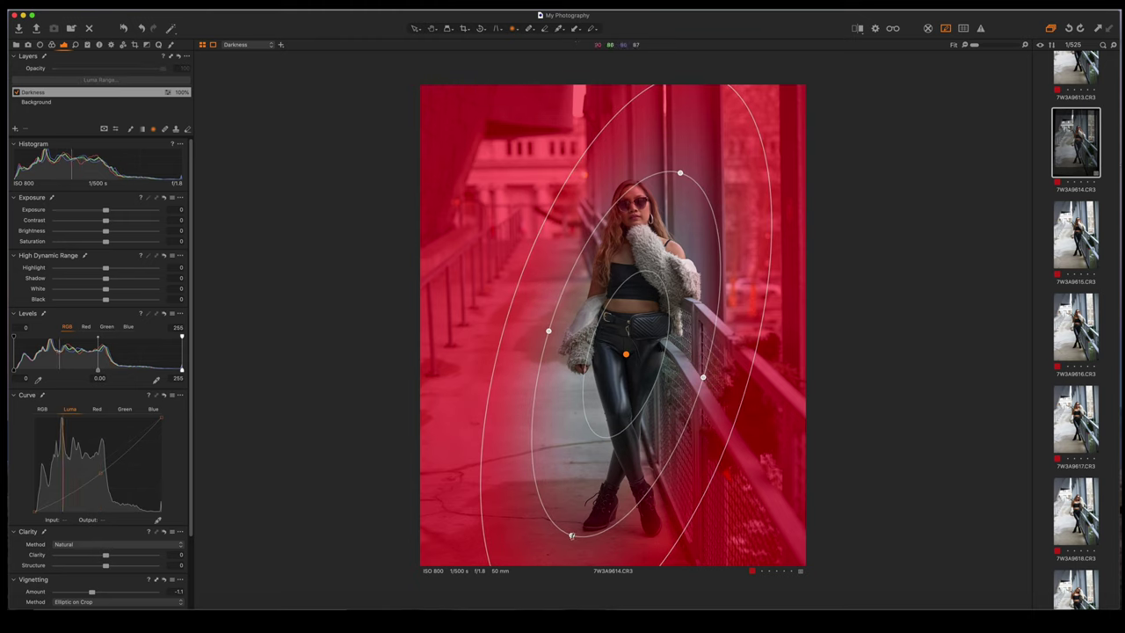
drag(572, 536, 567, 551)
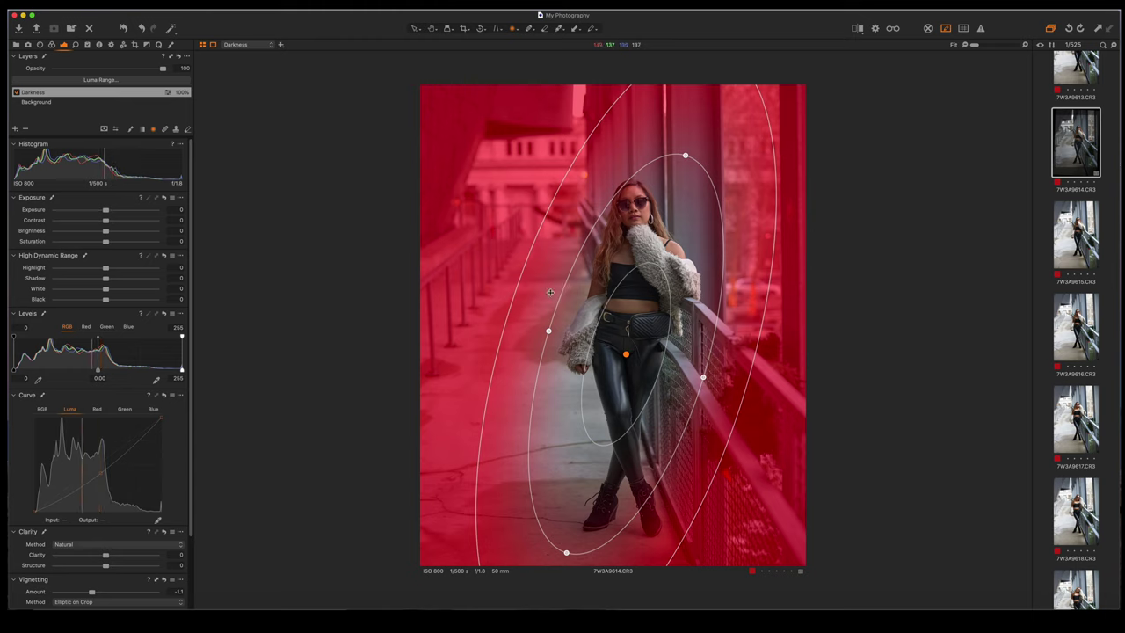
drag(549, 331, 540, 328)
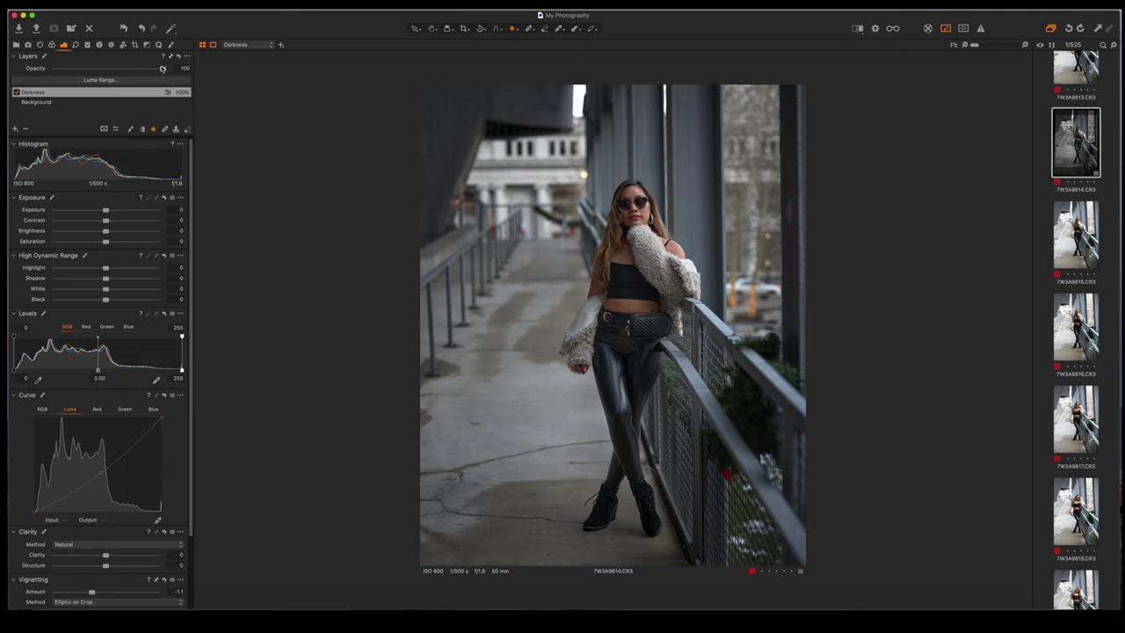
Set the Darkness layer's opacity to 80 and compare the photo with the layer switched off and on.
drag(152, 69, 55, 68)
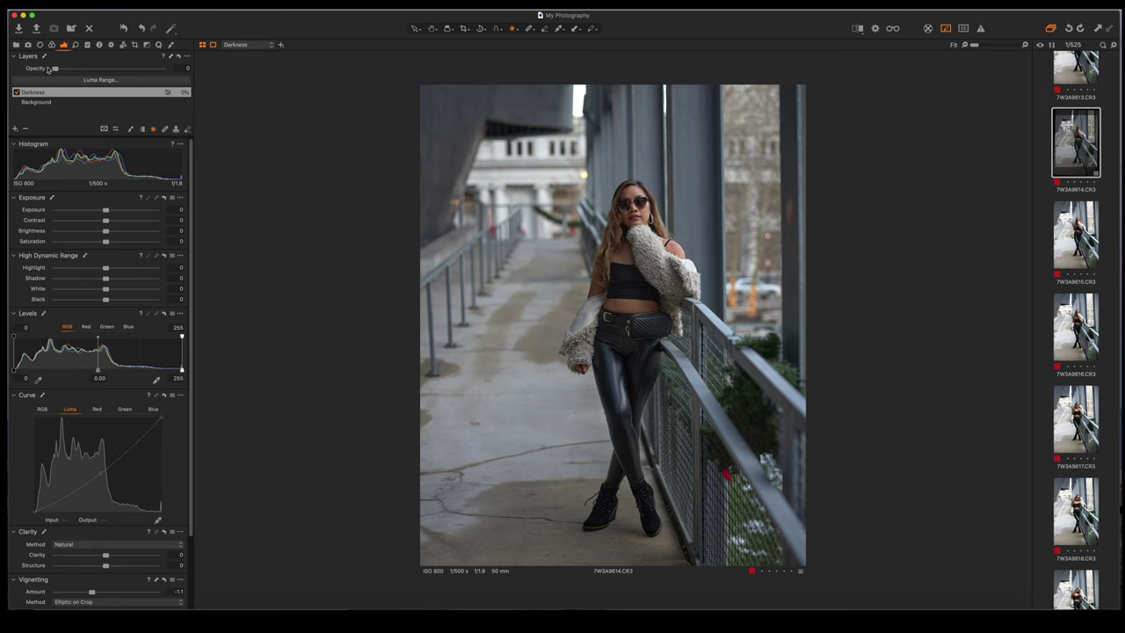
drag(55, 69, 141, 72)
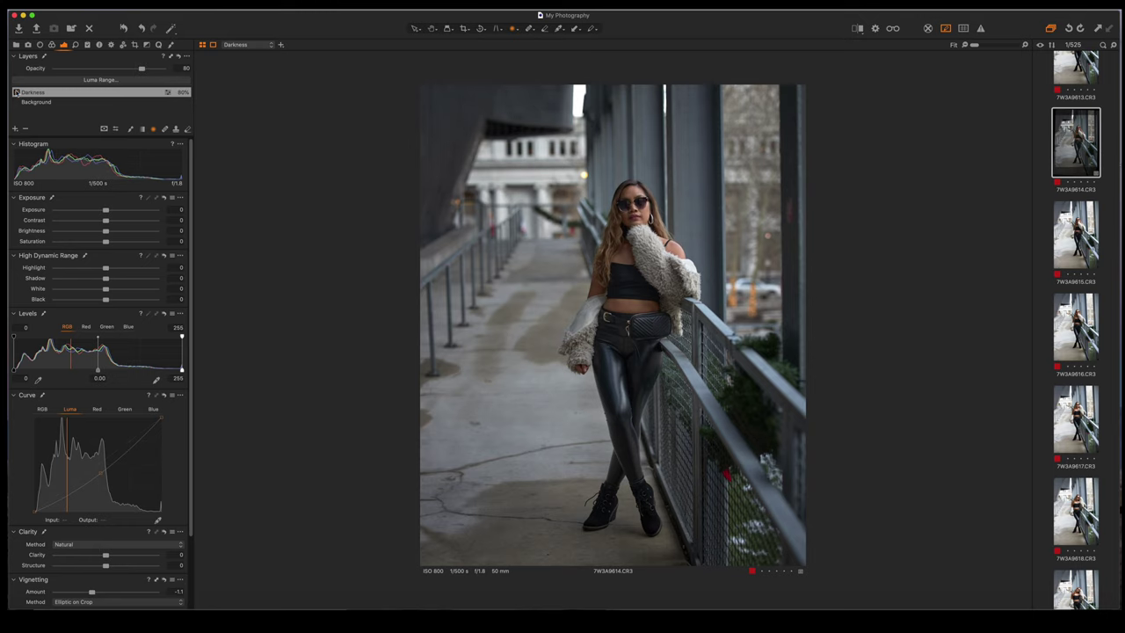
click(16, 92)
click(16, 92)
click(15, 93)
click(16, 93)
Try lowering the Darkness layer's High Dynamic Range Shadow to -32, and reset it to 0.
click(593, 30)
drag(105, 280, 89, 280)
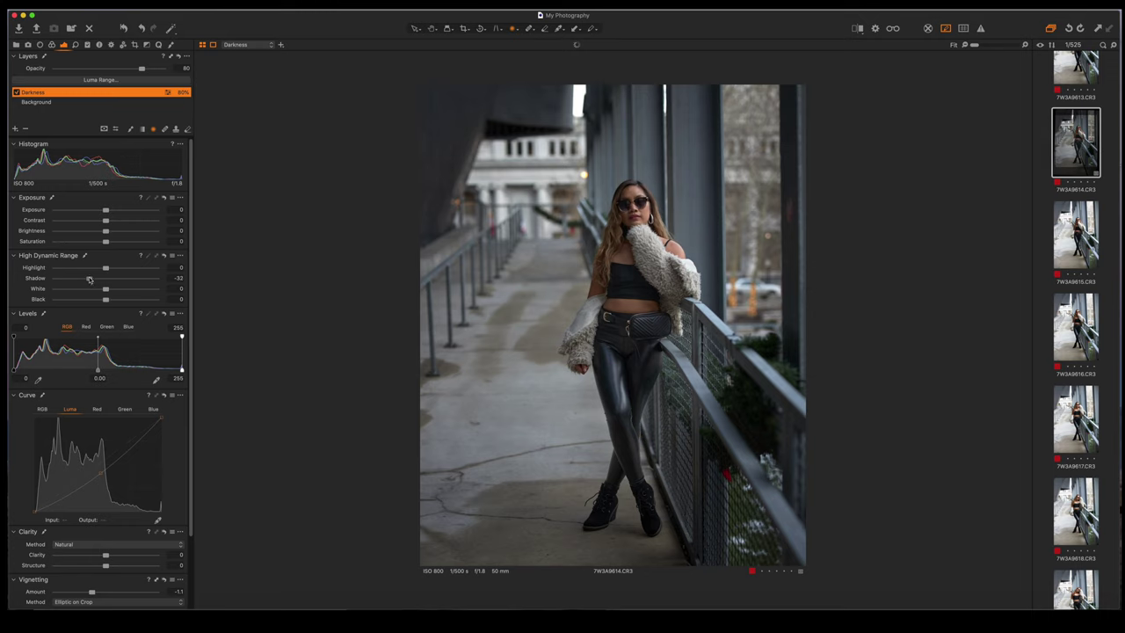
double_click(89, 279)
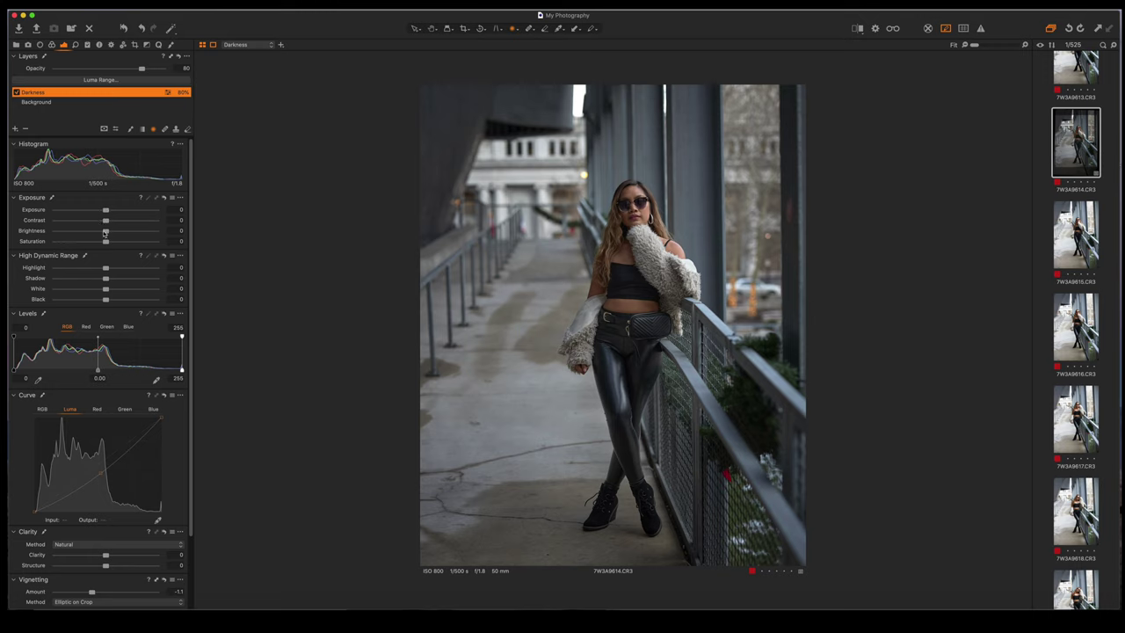
Set the Darkness layer's Brightness to -8 and Shadow to 13, trying Black at -61 before returning it to 0.
drag(104, 231, 97, 231)
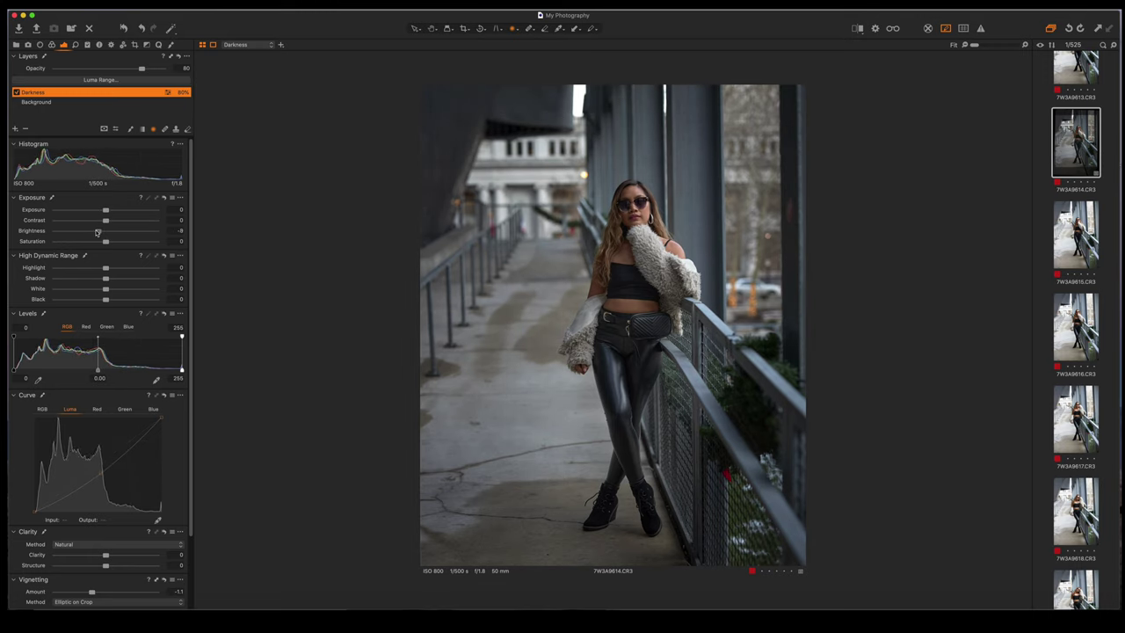
drag(106, 279, 75, 299)
mouse_move(775, 470)
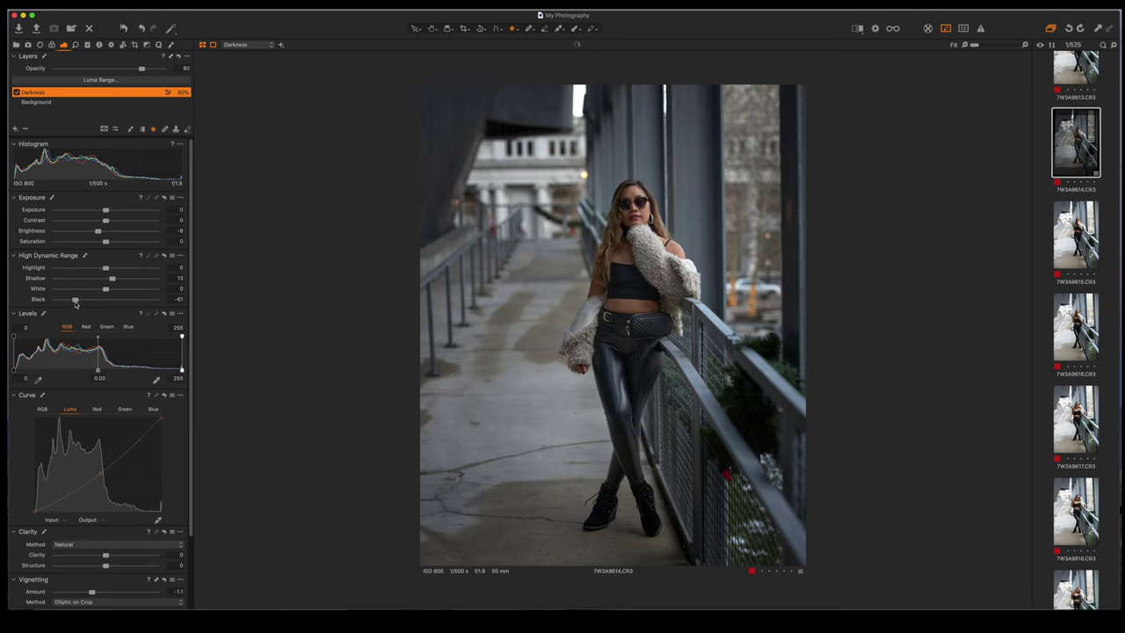
drag(75, 299, 112, 302)
mouse_move(794, 345)
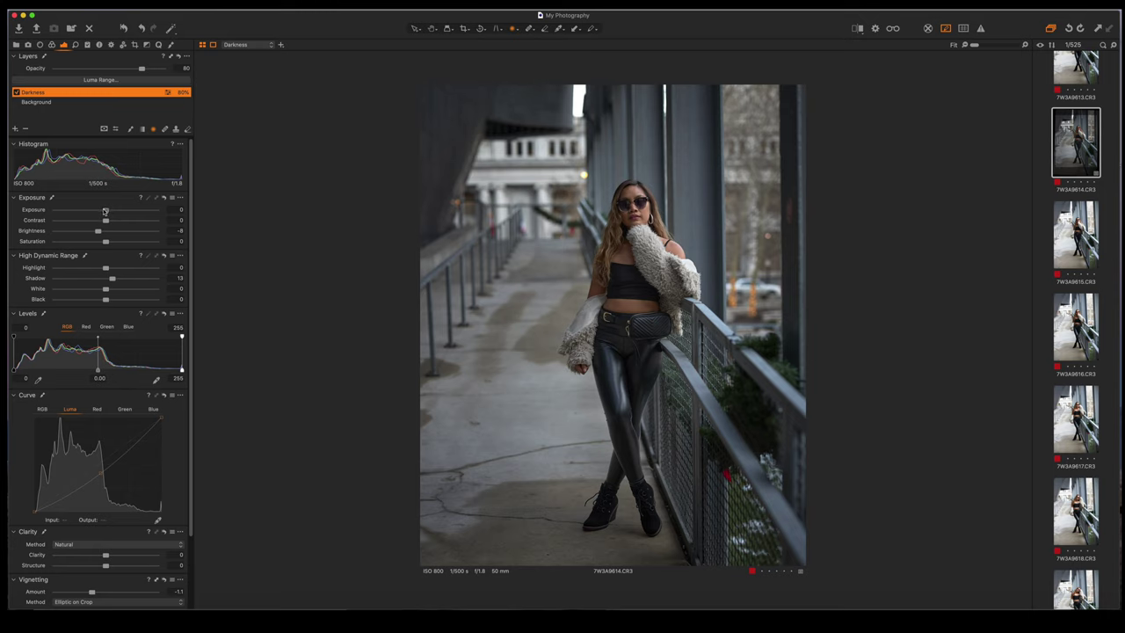
Try Exposure at -1.41, reset it to 0, and lift the dark end of the Darkness layer's Luma curve slightly.
drag(105, 211, 87, 211)
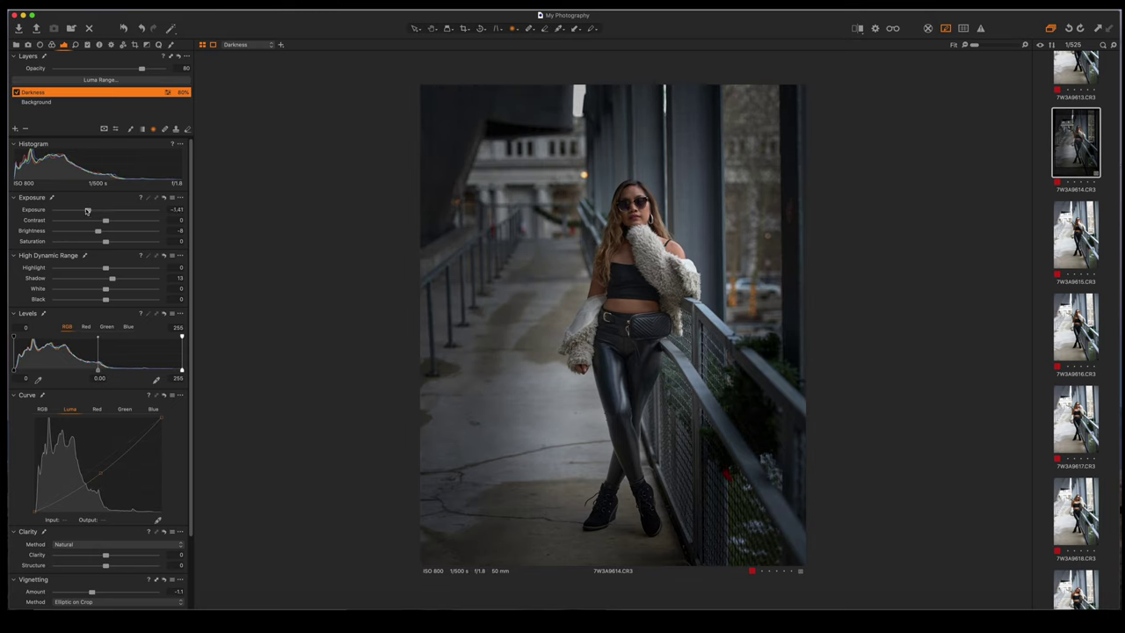
double_click(87, 211)
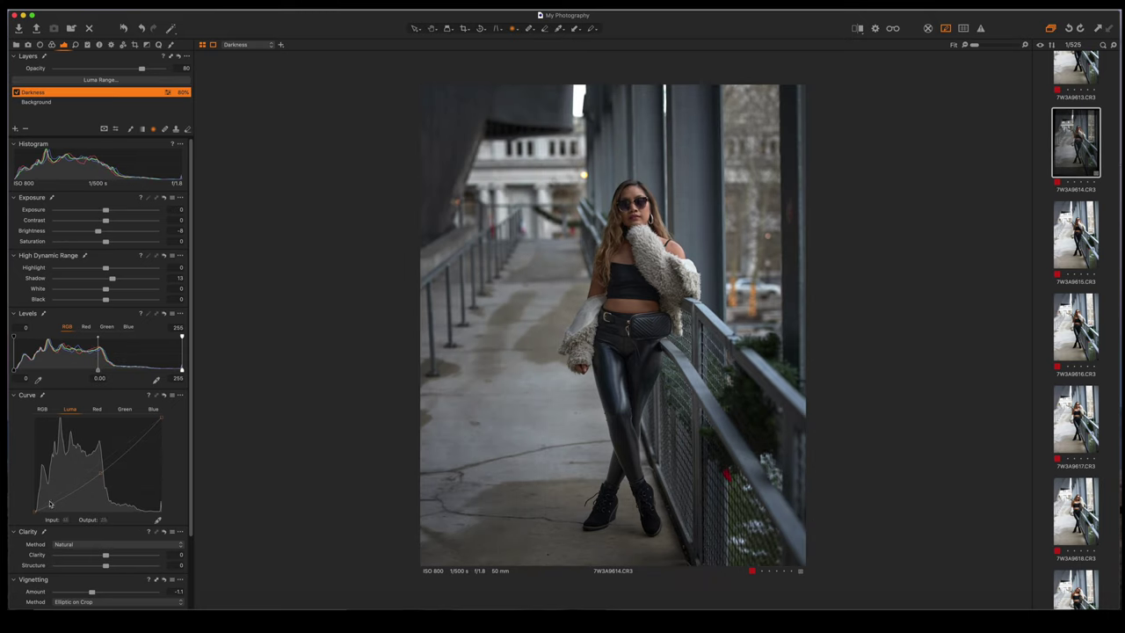
drag(34, 511, 41, 506)
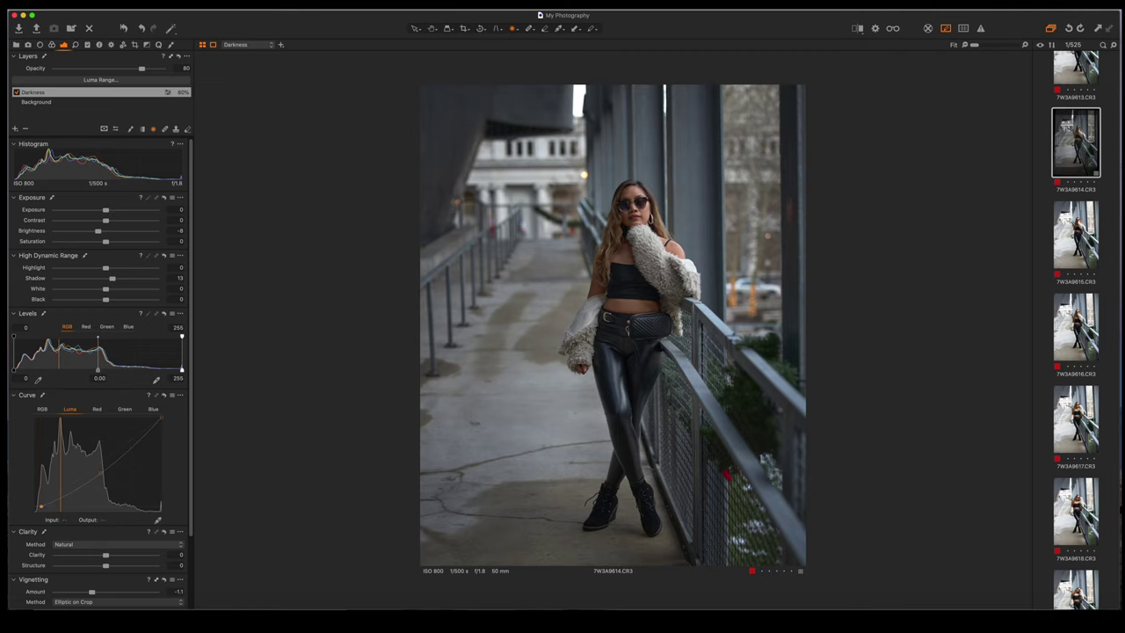
Compare the darkened photo with the original using the split before/after view, and close the comparison.
click(859, 28)
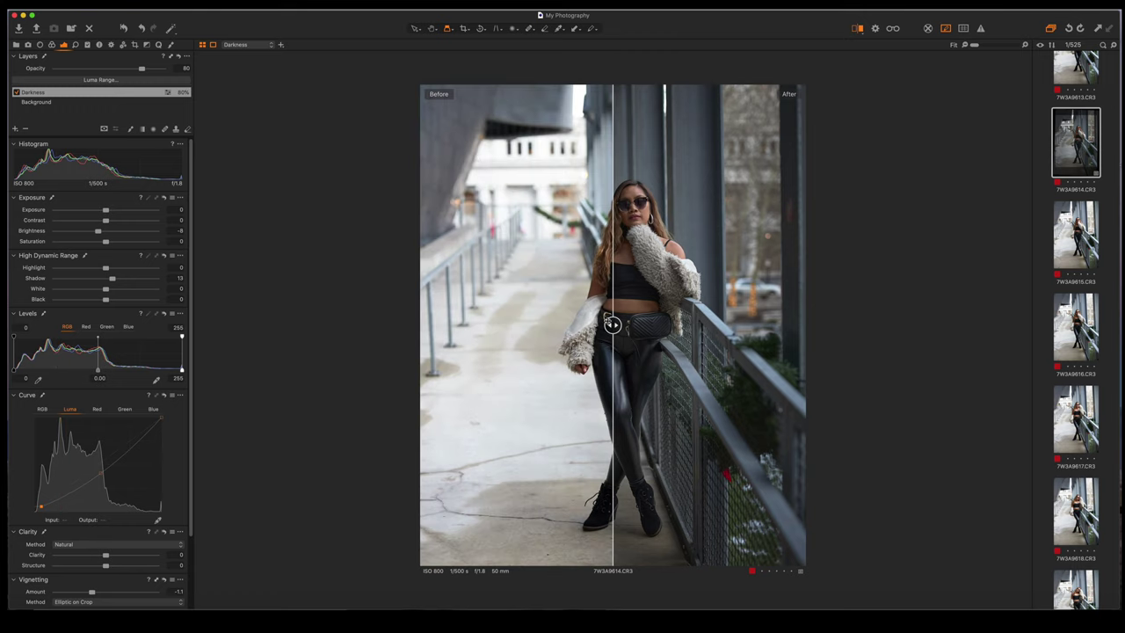
drag(612, 325, 500, 268)
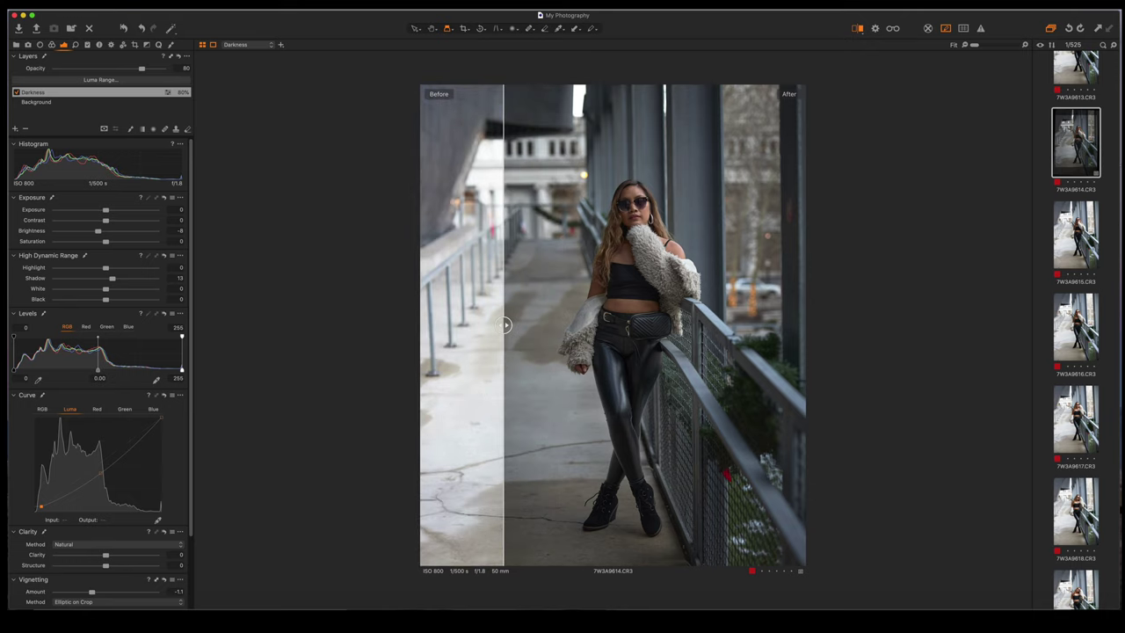
click(858, 28)
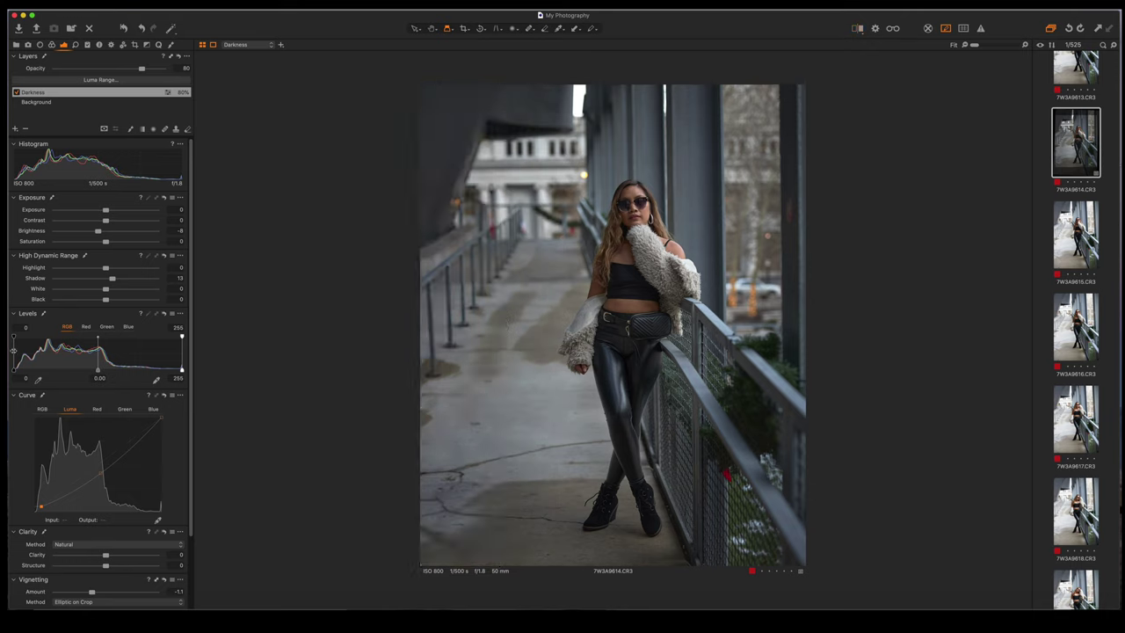
Add a new filled adjustment layer above Darkness and name it Left Side.
click(15, 129)
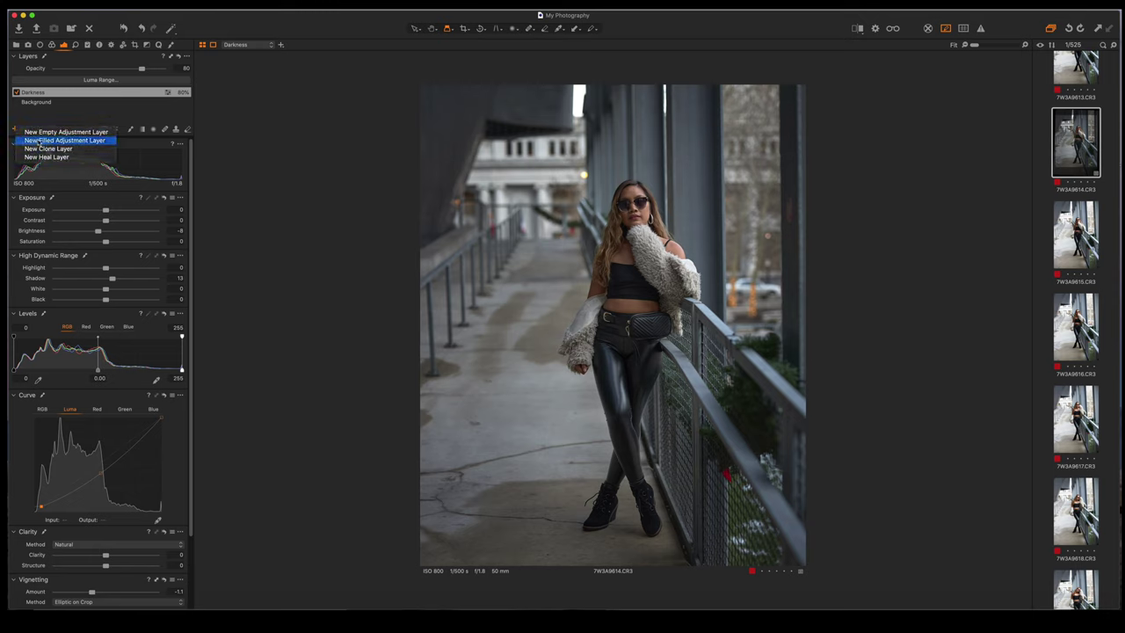
click(38, 142)
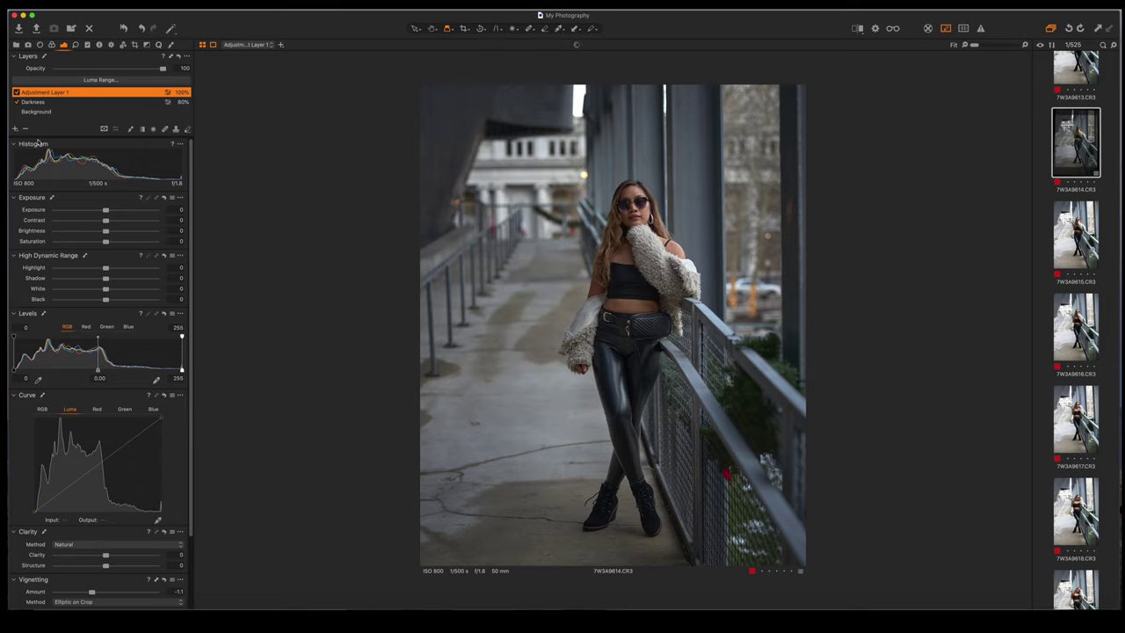
double_click(56, 91)
text(Left Side)
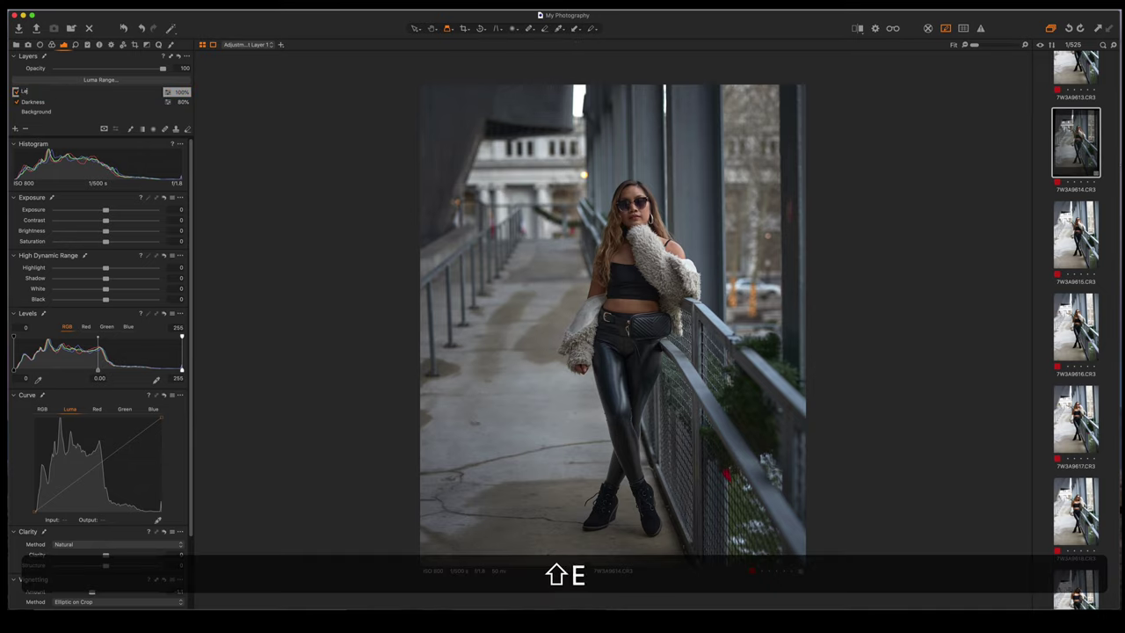
key(Return)
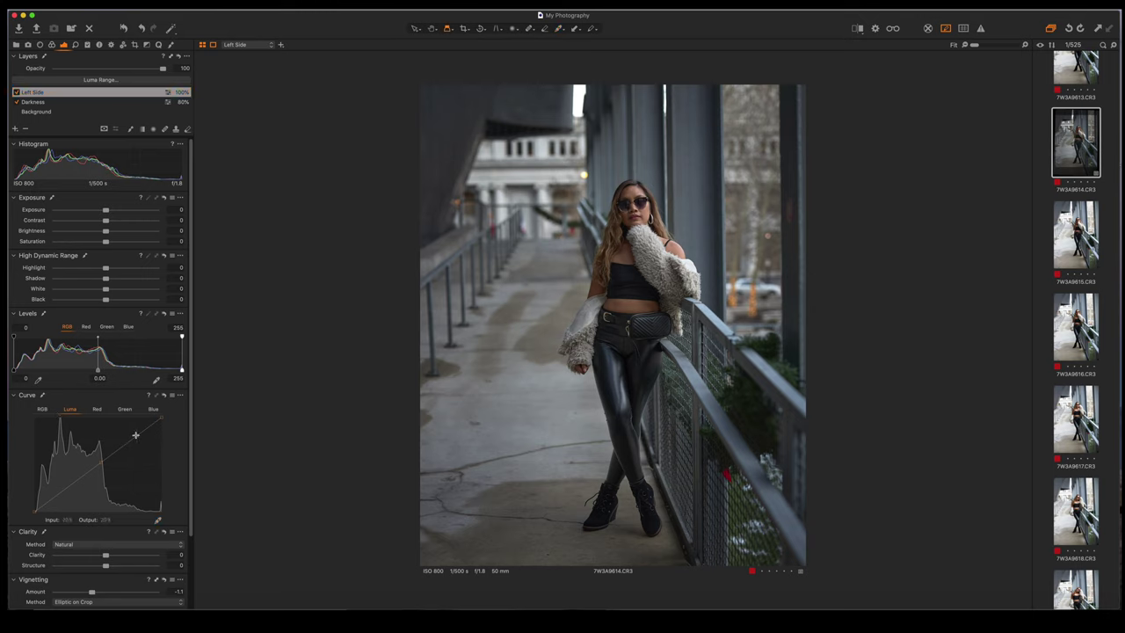
Darken the Left Side layer by pulling down the highlights and midtones of its Luma curve.
mouse_move(136, 434)
mouse_down()
mouse_move(128, 420)
mouse_move(139, 440)
mouse_up()
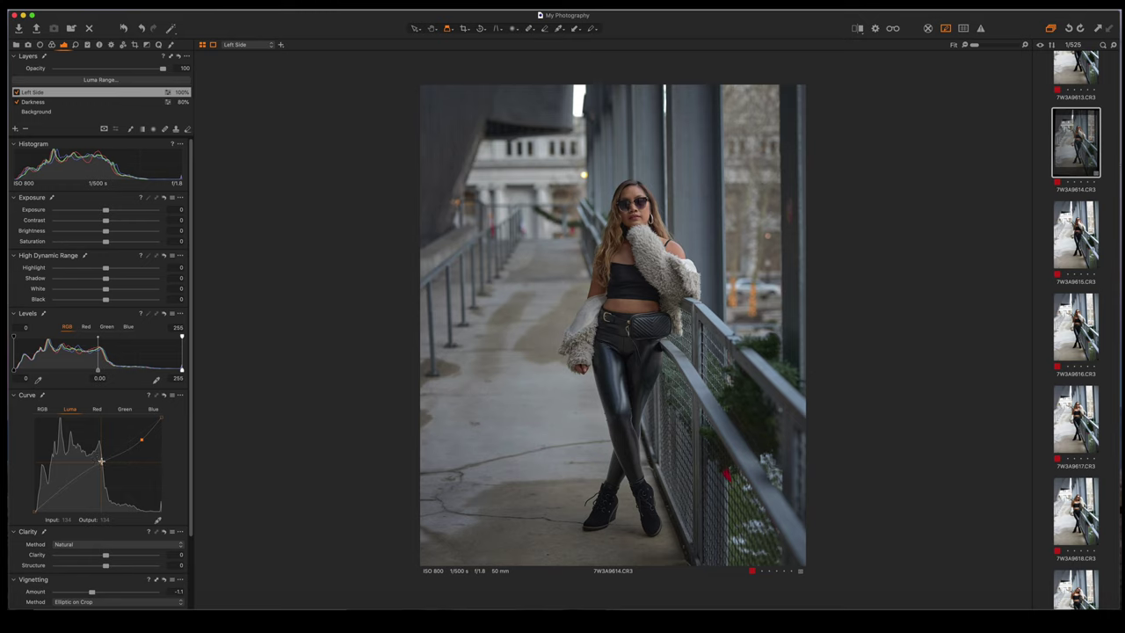
drag(102, 461, 104, 467)
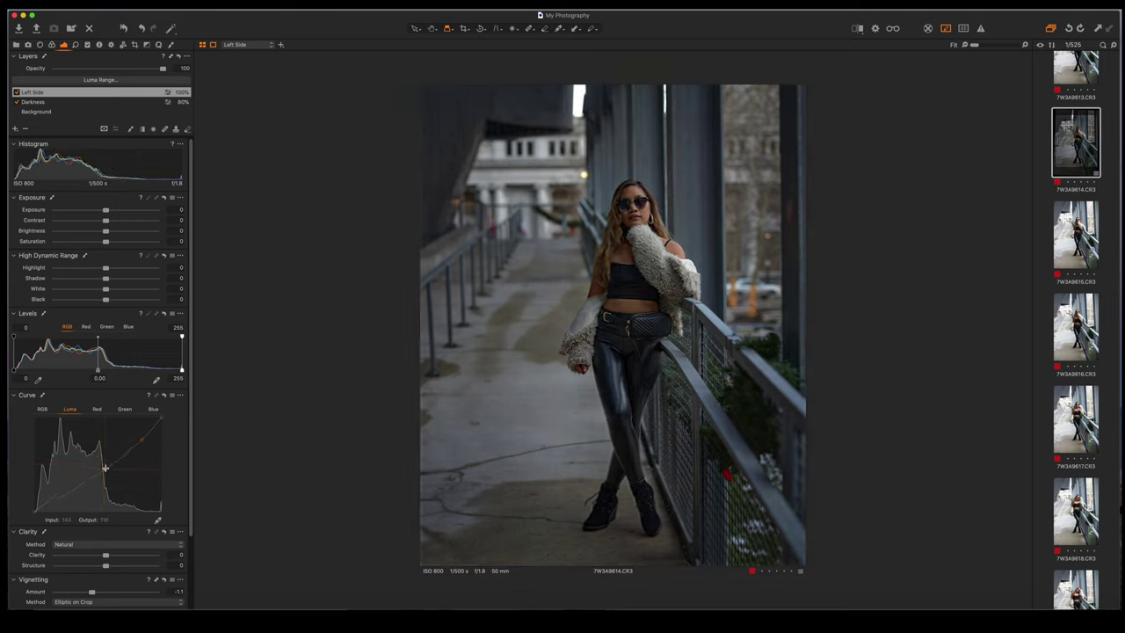
drag(104, 466, 108, 472)
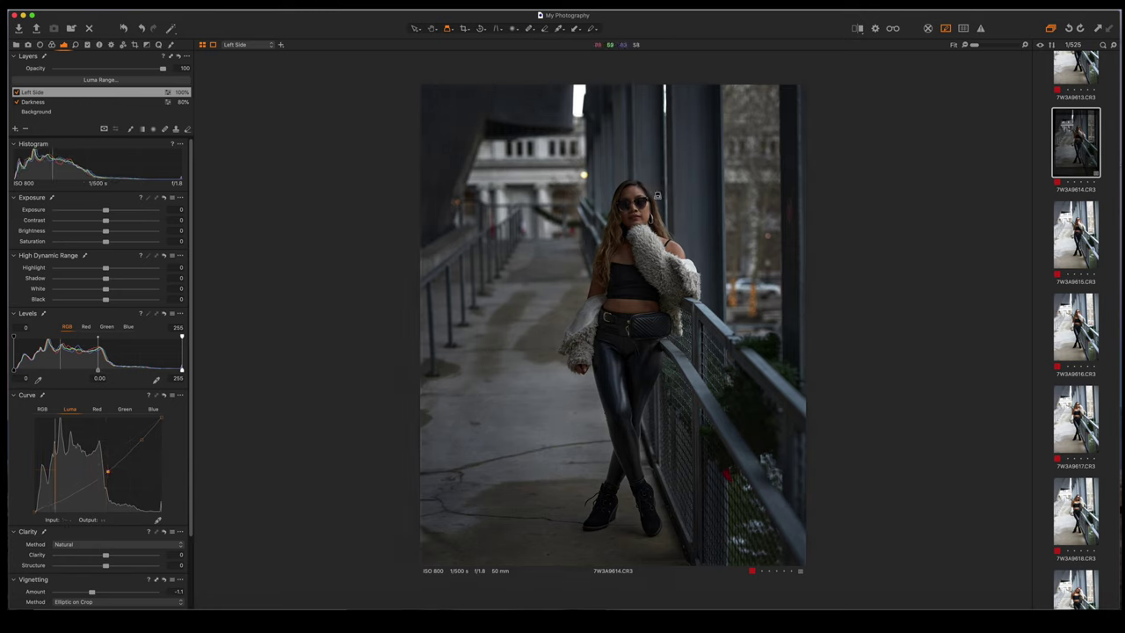
Mask the Left Side layer with a slanted linear gradient that covers the walkway side and fades out across the woman.
key(m)
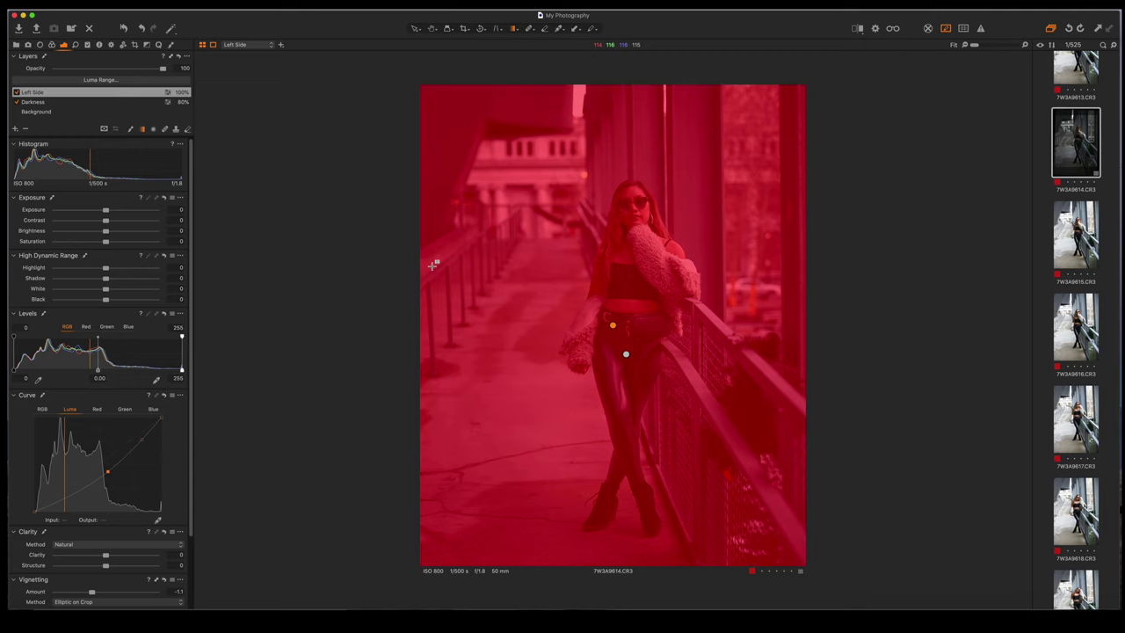
key(m)
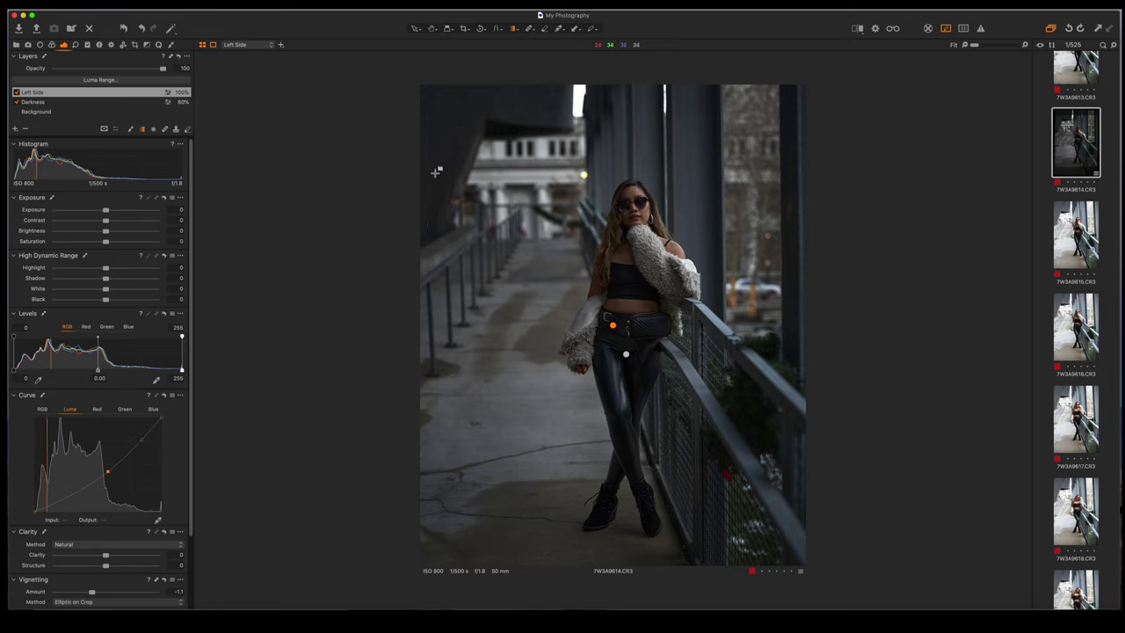
mouse_move(446, 184)
mouse_down()
mouse_move(516, 236)
mouse_move(704, 303)
mouse_move(684, 269)
mouse_up()
drag(579, 230, 537, 210)
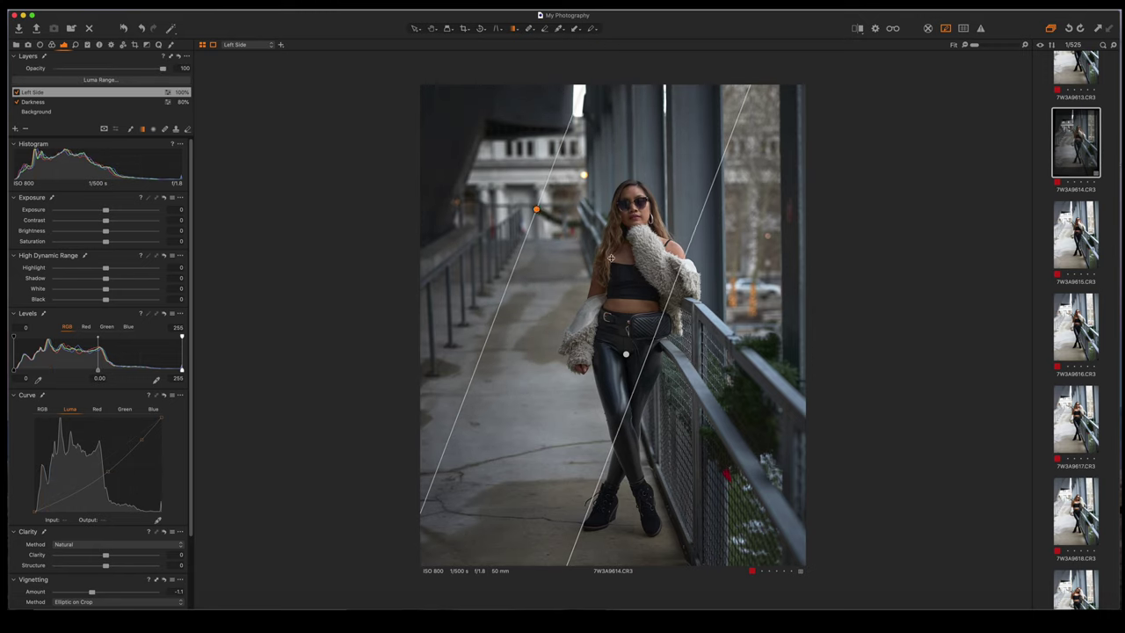
drag(666, 298, 684, 303)
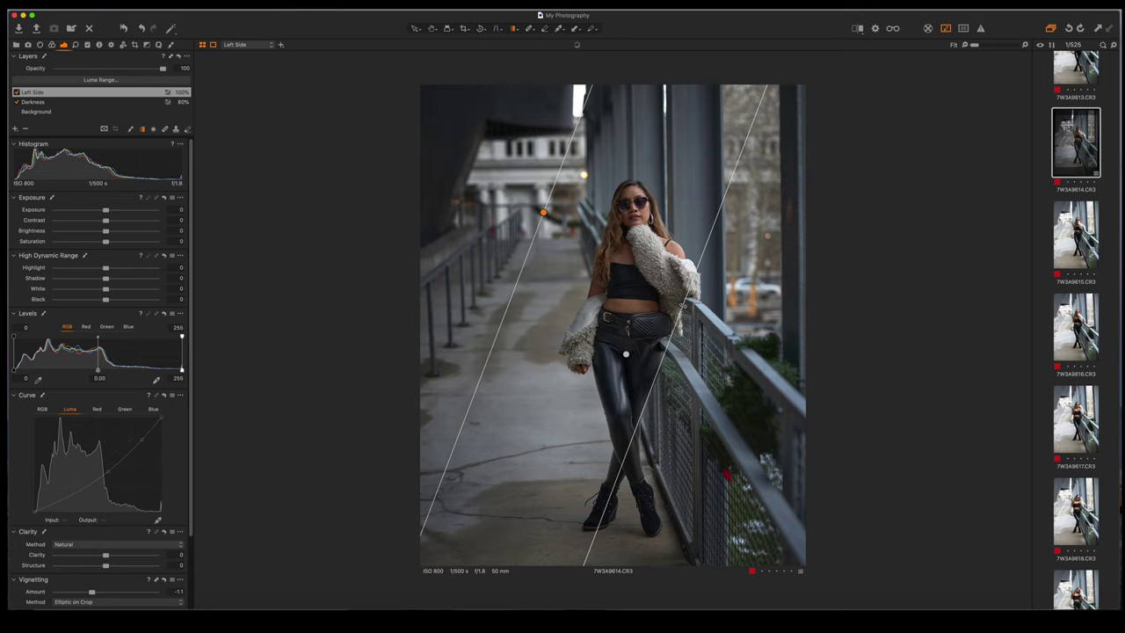
key(m)
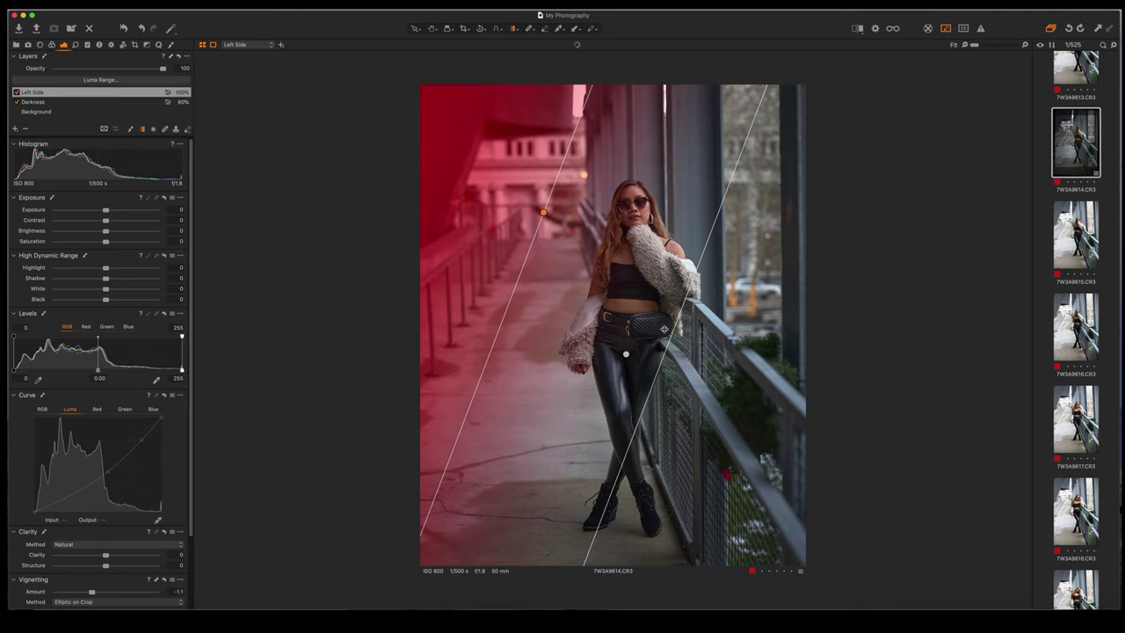
drag(543, 212, 547, 214)
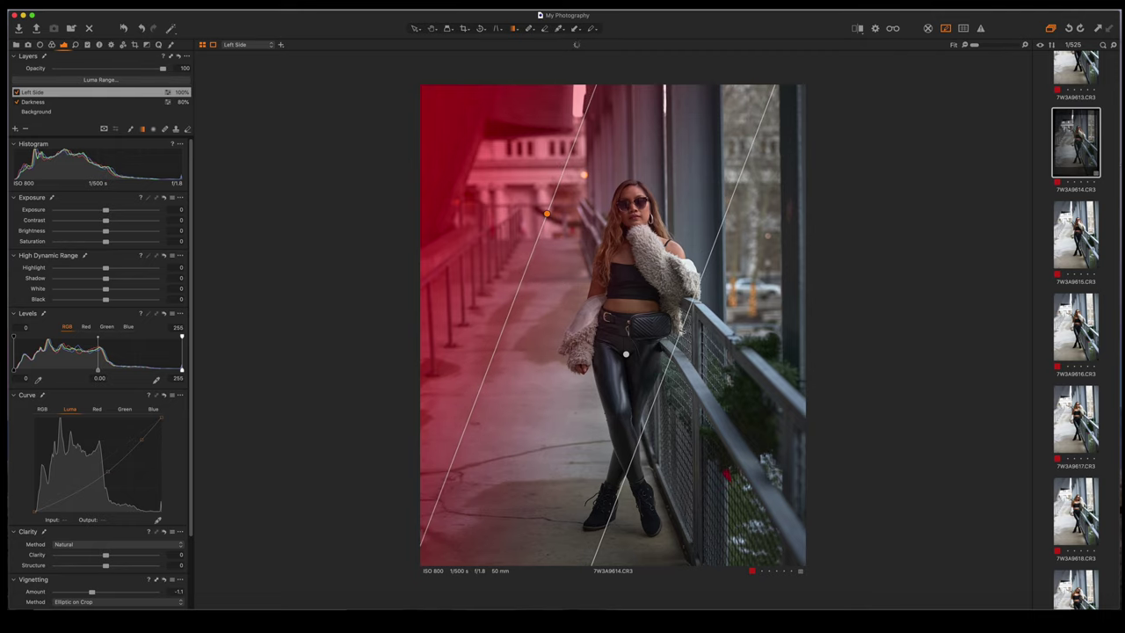
key(m)
key(v)
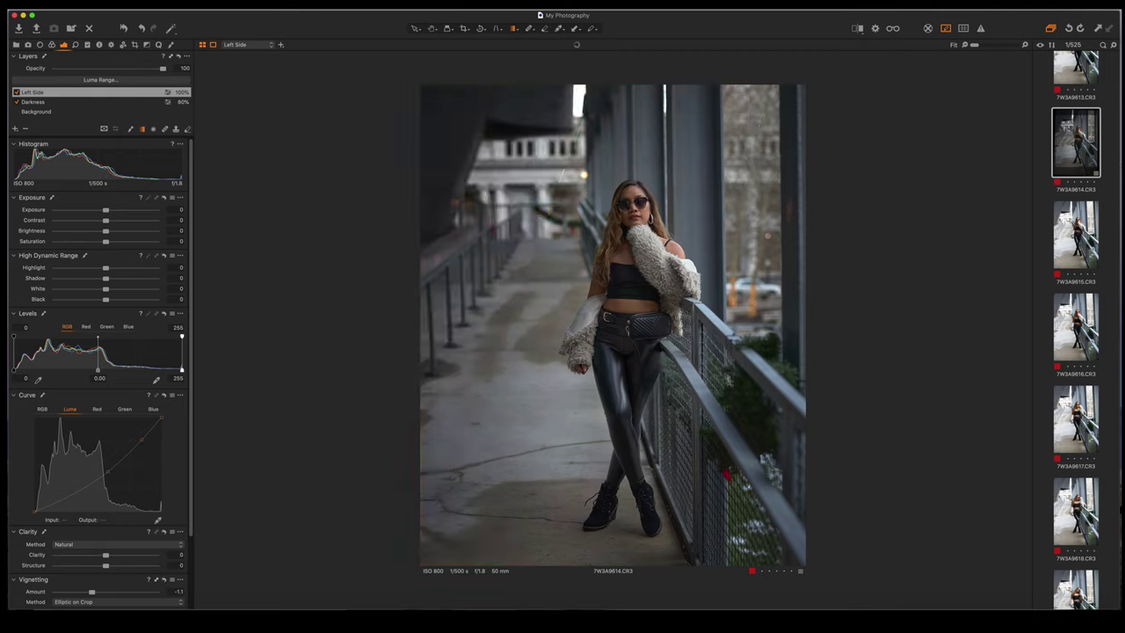
Compare the photo with the Left Side layer off and on, and reduce that layer's opacity to 47.
click(16, 92)
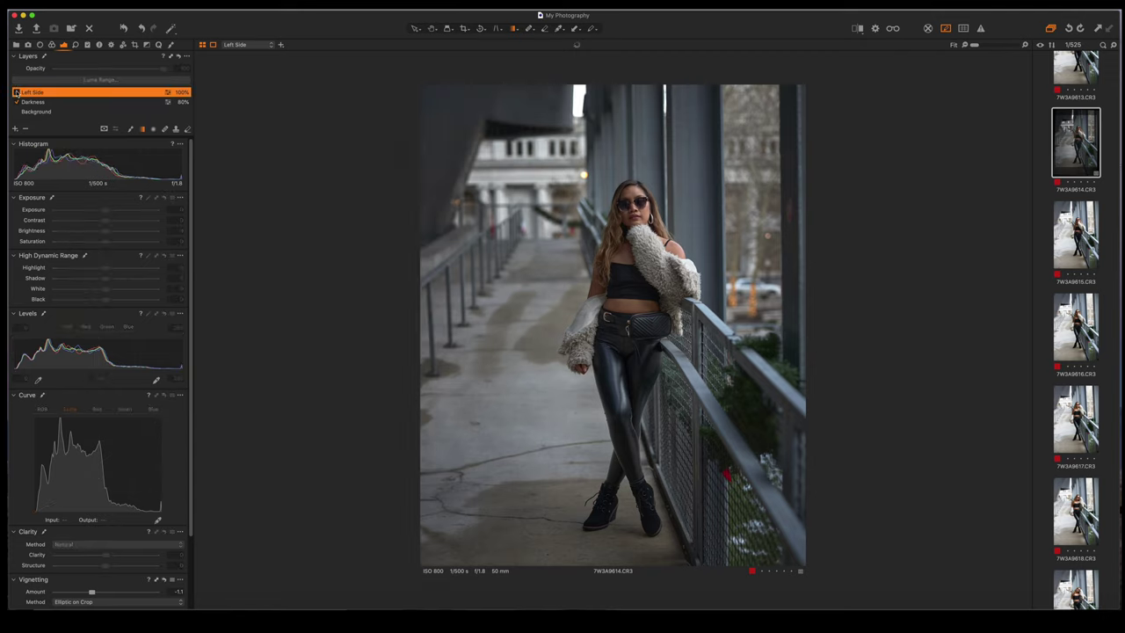
click(15, 92)
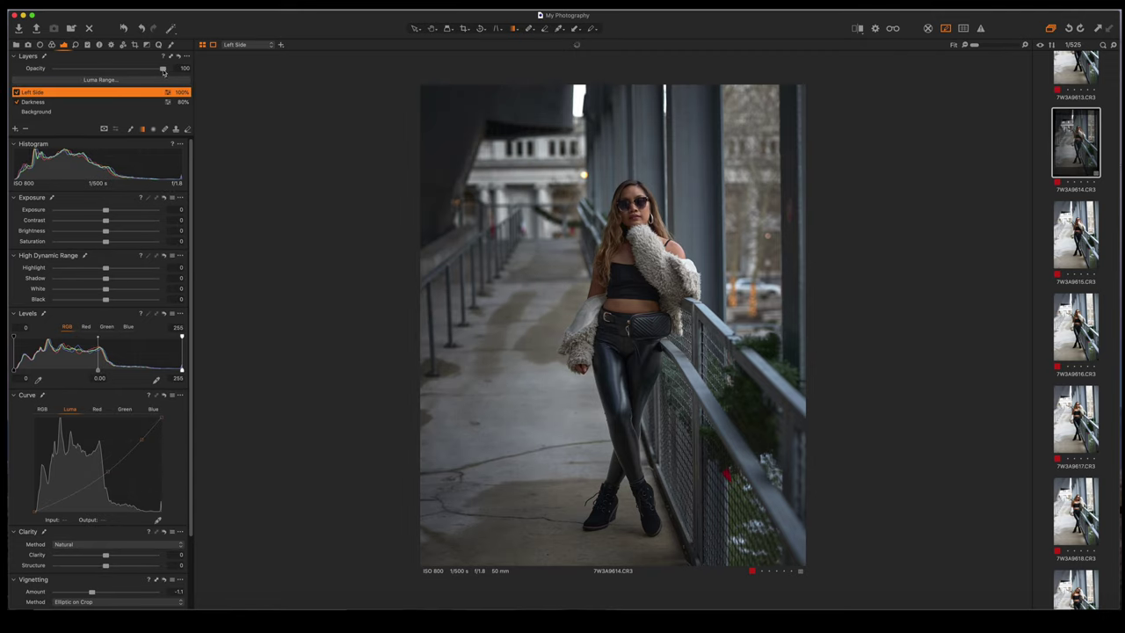
drag(164, 67, 107, 73)
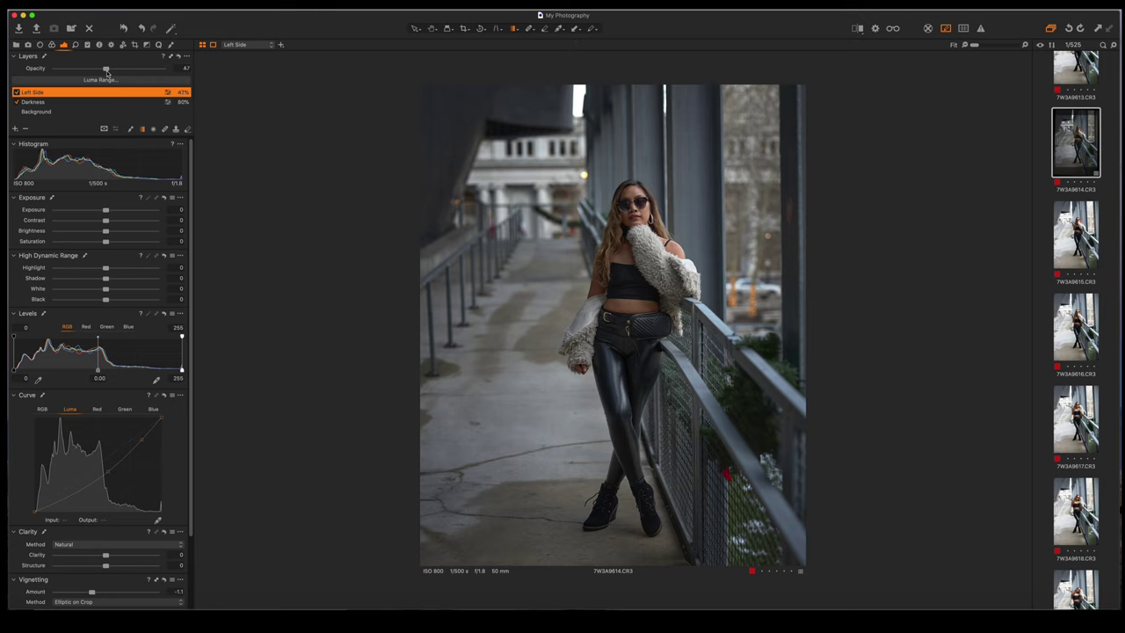
Add a new filled adjustment layer above Left Side and name it Subject.
key(super+shift+n)
click(16, 130)
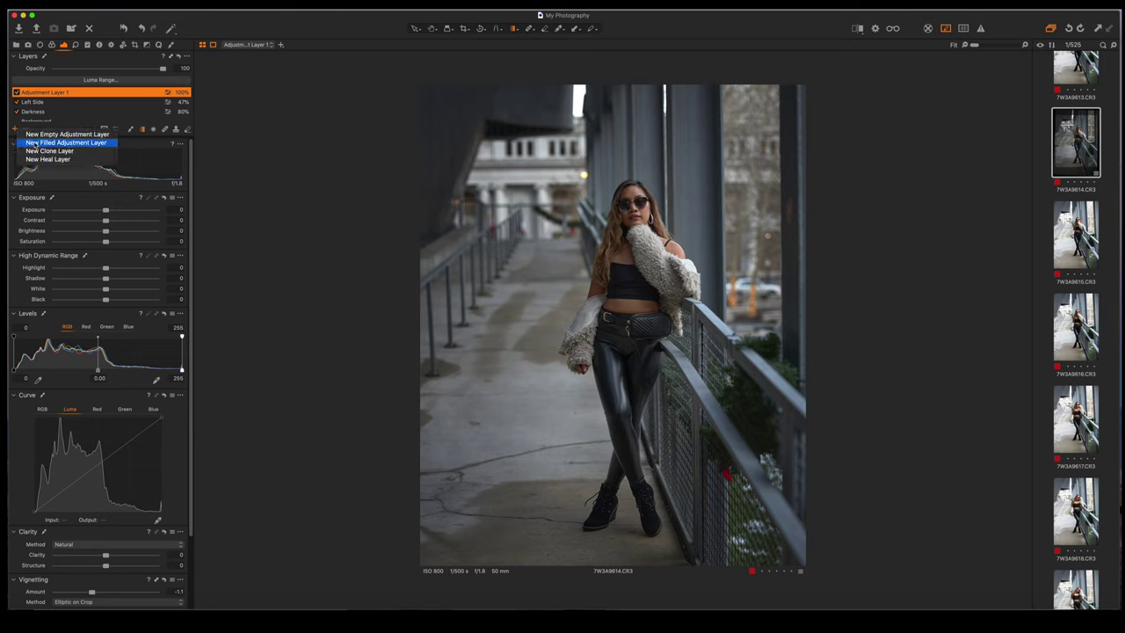
click(35, 144)
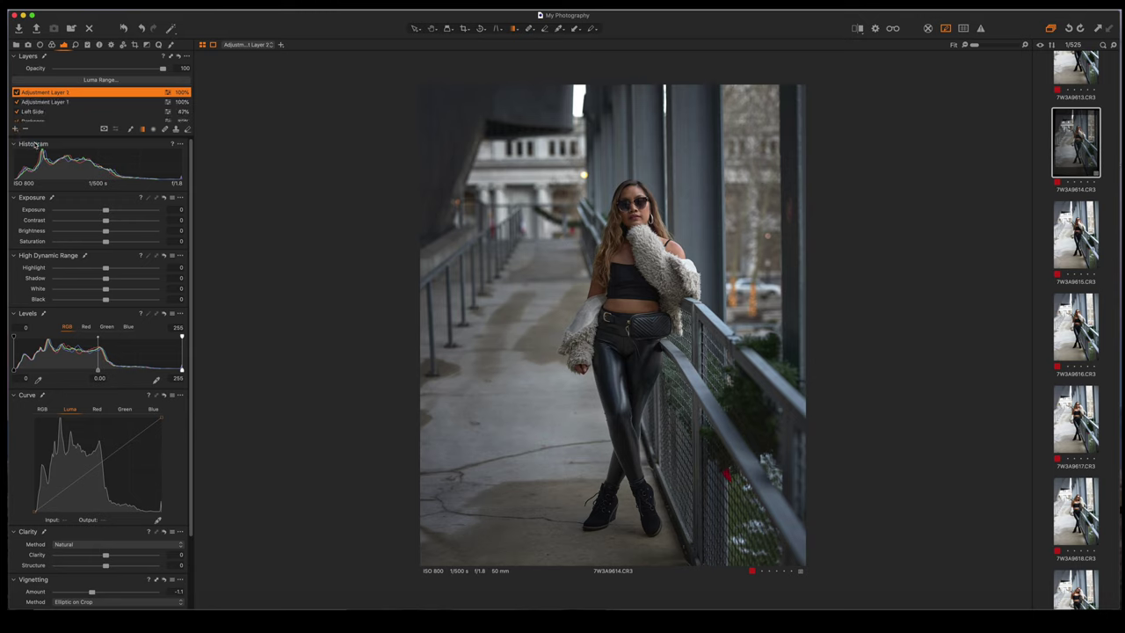
double_click(68, 93)
text(N)
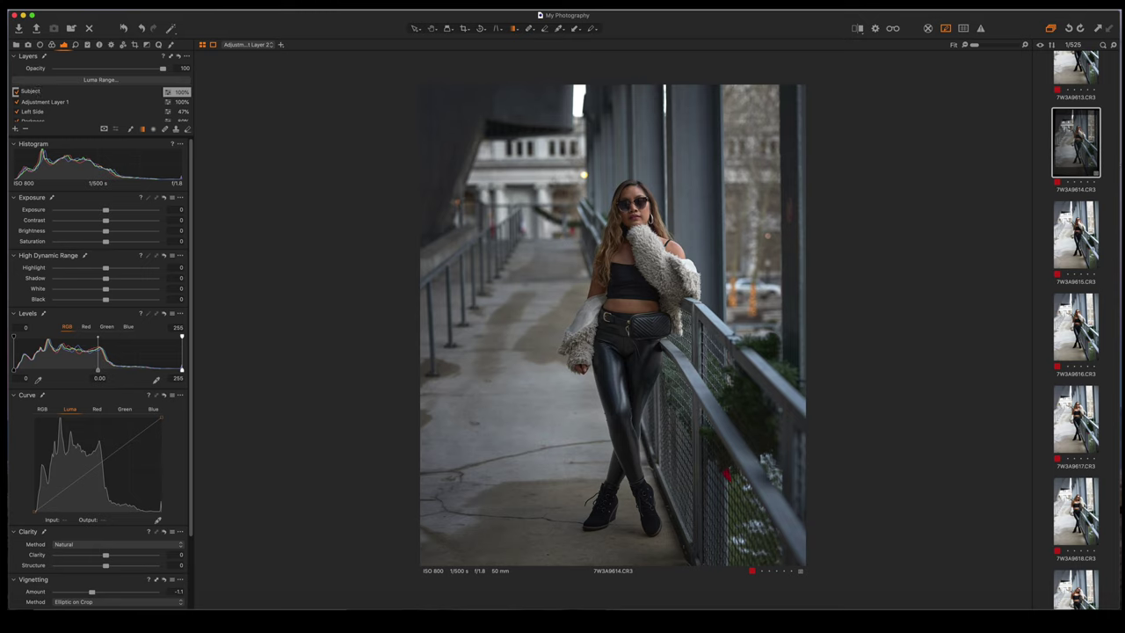
key(Return)
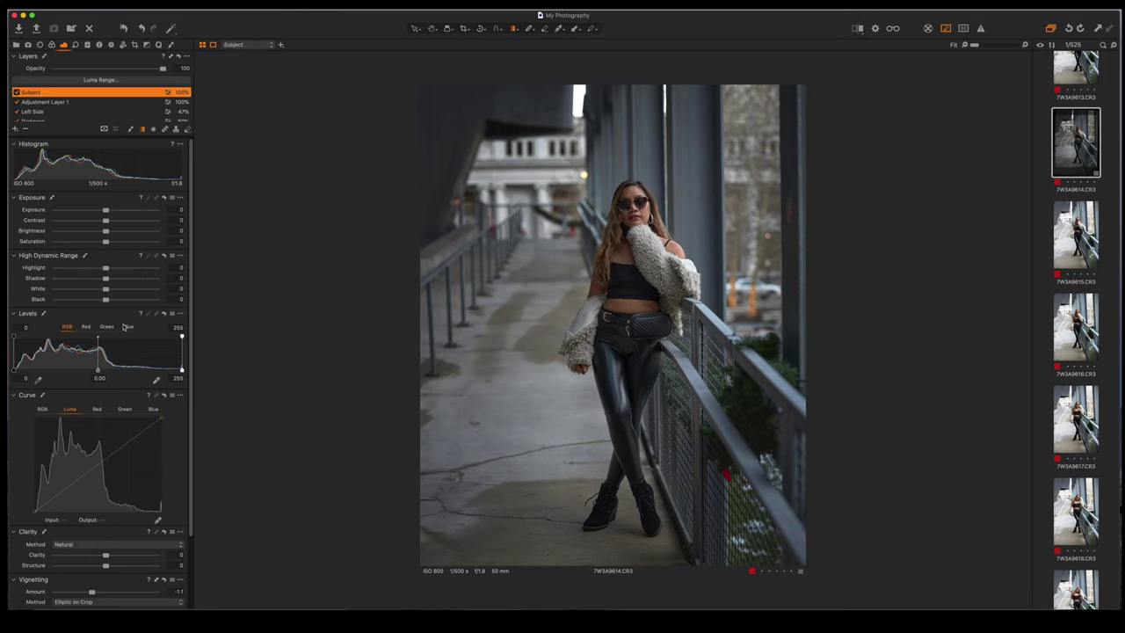
Brighten the Subject layer by slightly raising the midtones of its Luma curve.
click(159, 519)
drag(101, 462, 98, 456)
drag(96, 453, 97, 457)
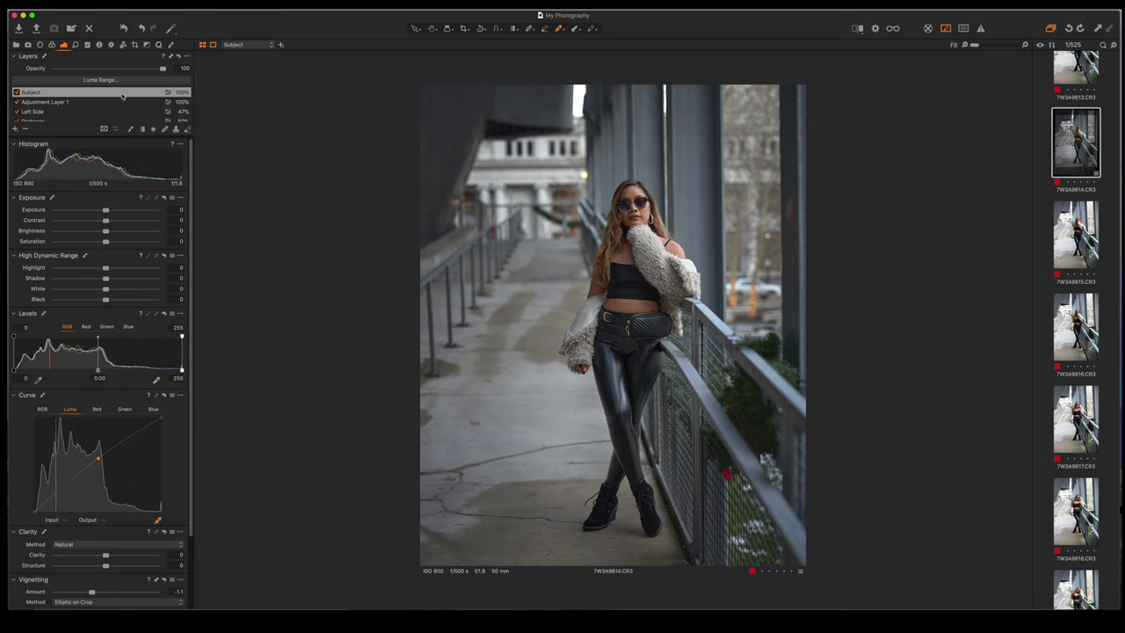
Copy the mask from the Darkness layer to the Subject layer and invert it so it covers the woman.
scroll(122, 96, down, 2)
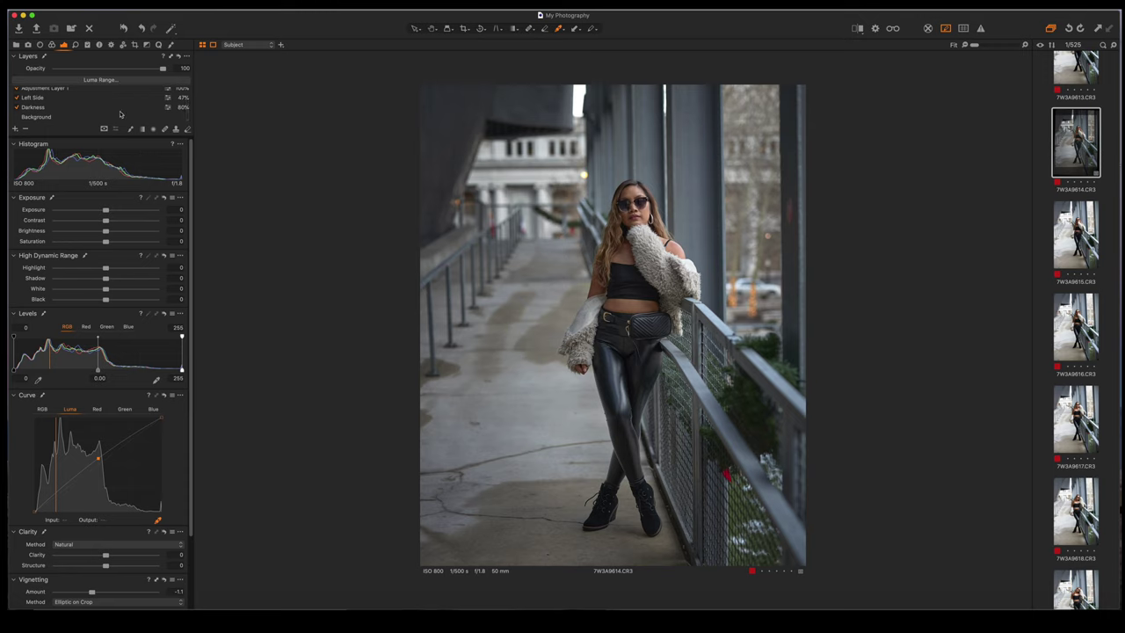
scroll(120, 114, up, 2)
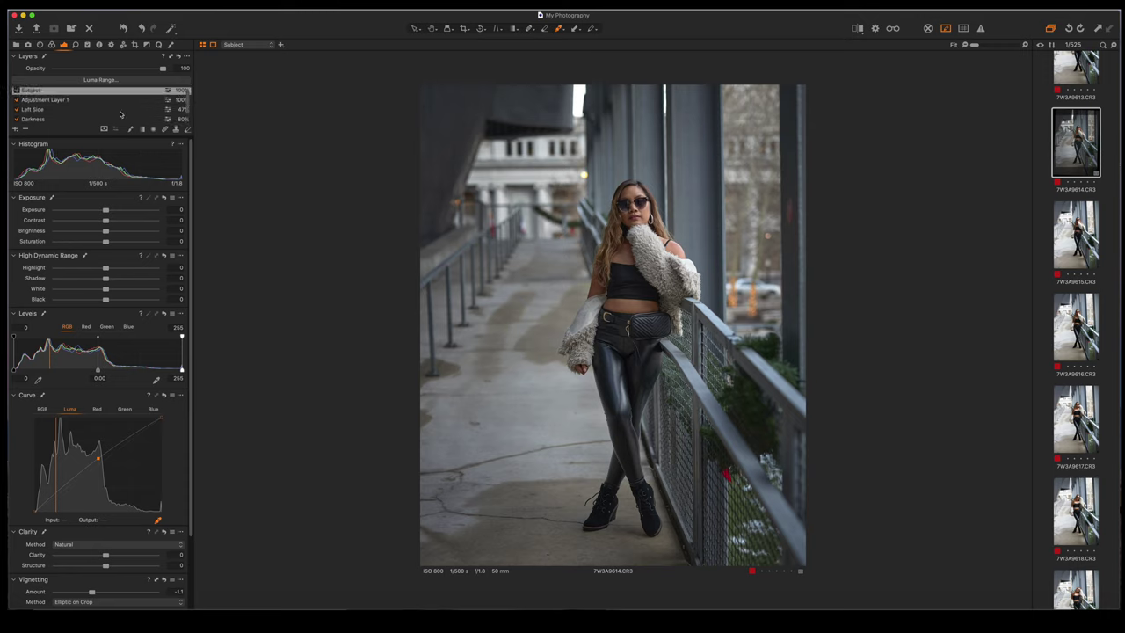
right_click(57, 92)
mouse_move(124, 153)
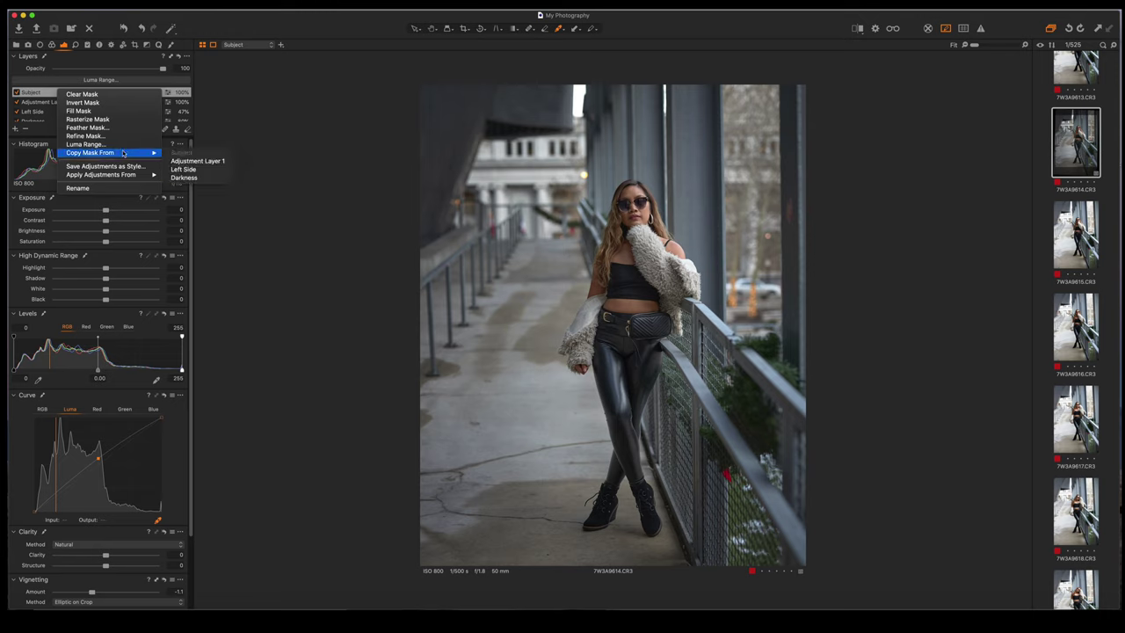
click(187, 177)
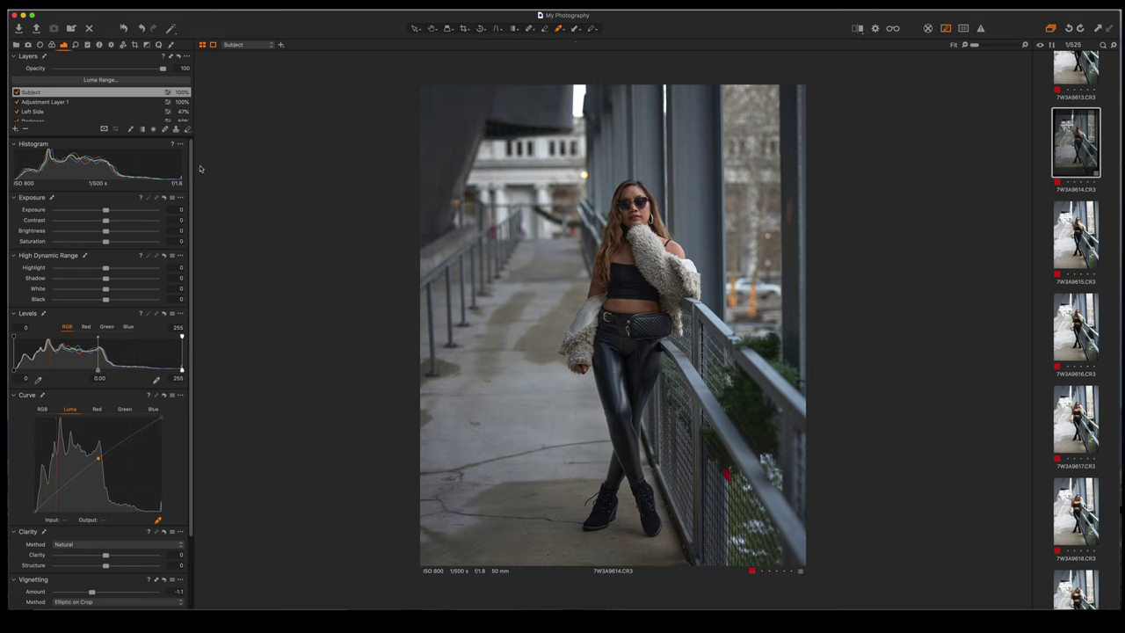
right_click(118, 95)
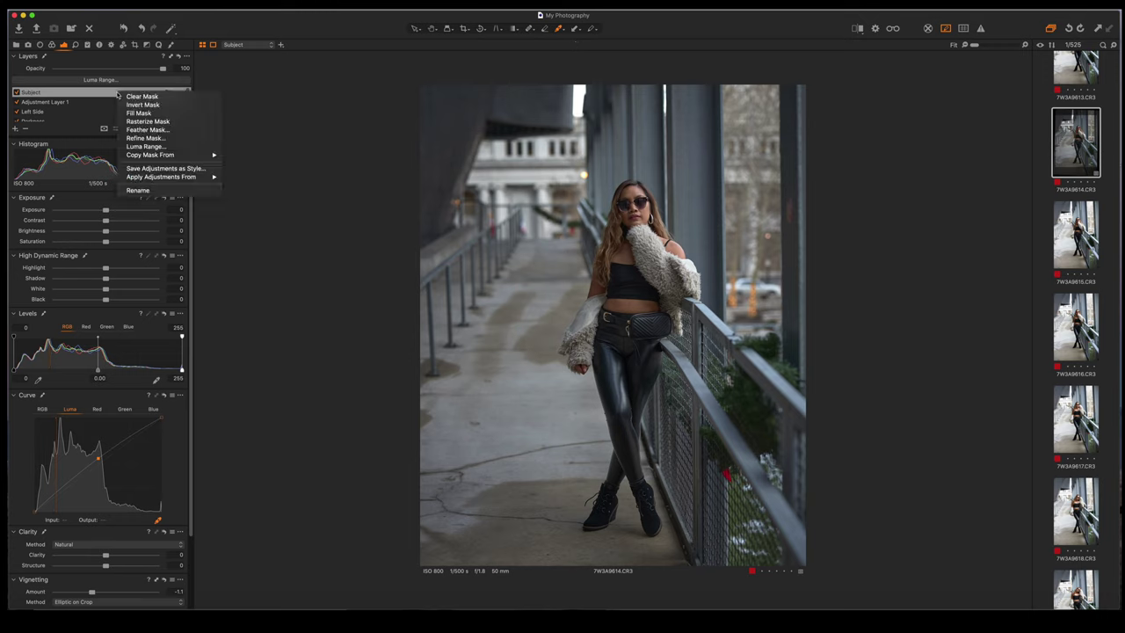
click(135, 104)
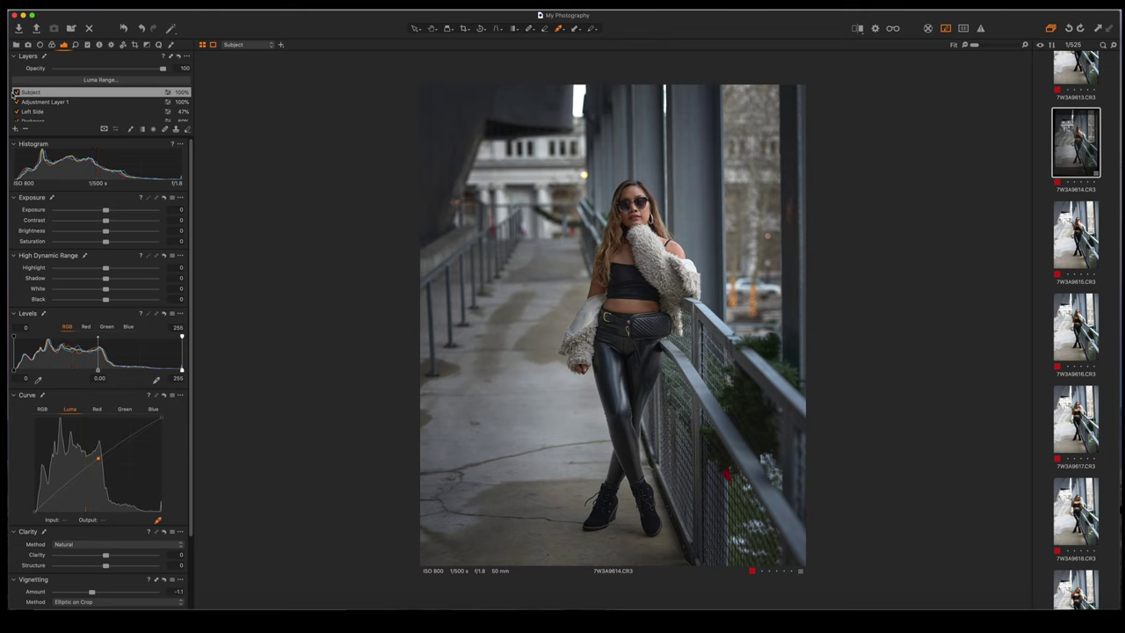
Compare the photo with the Subject layer off and on, try its opacity at 28, and check its mask coverage.
click(16, 92)
click(16, 92)
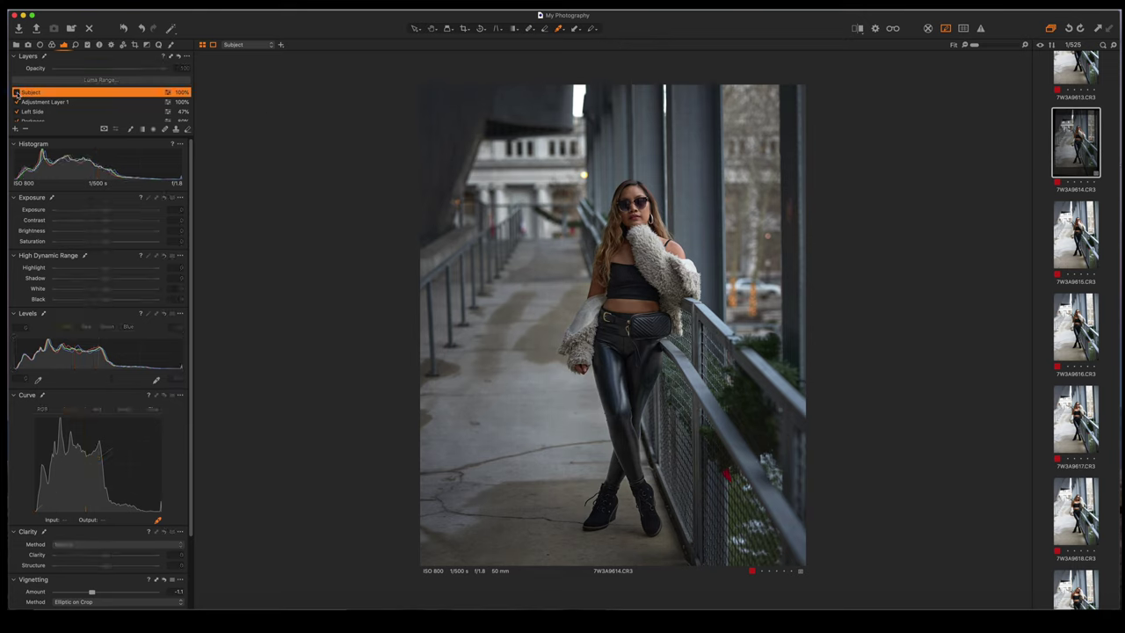
click(16, 93)
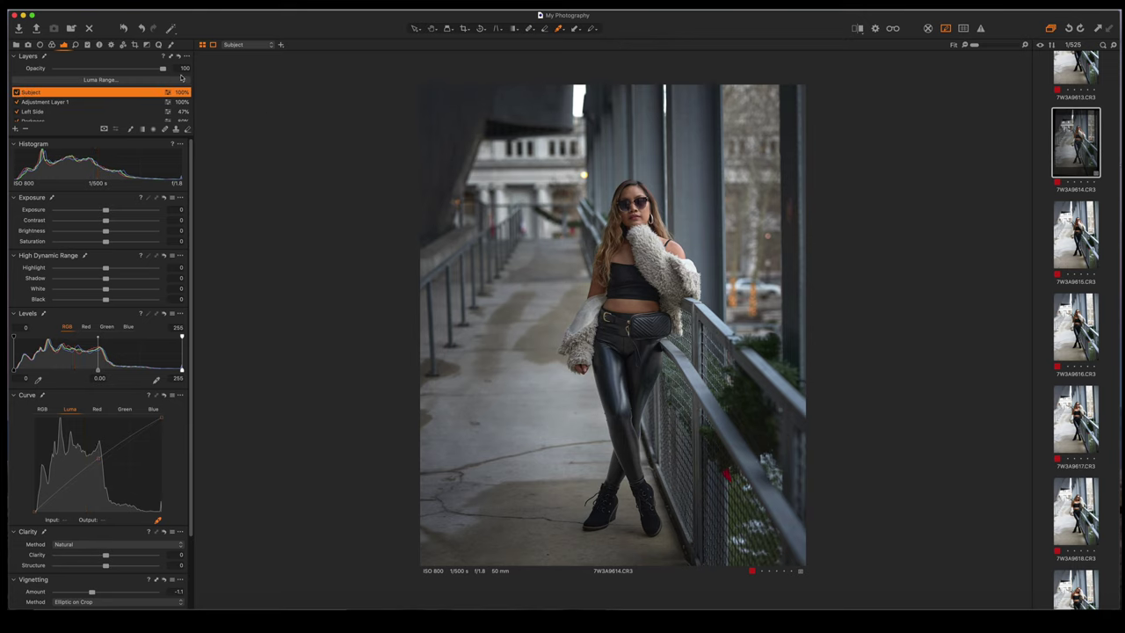
drag(163, 70, 82, 70)
key(m)
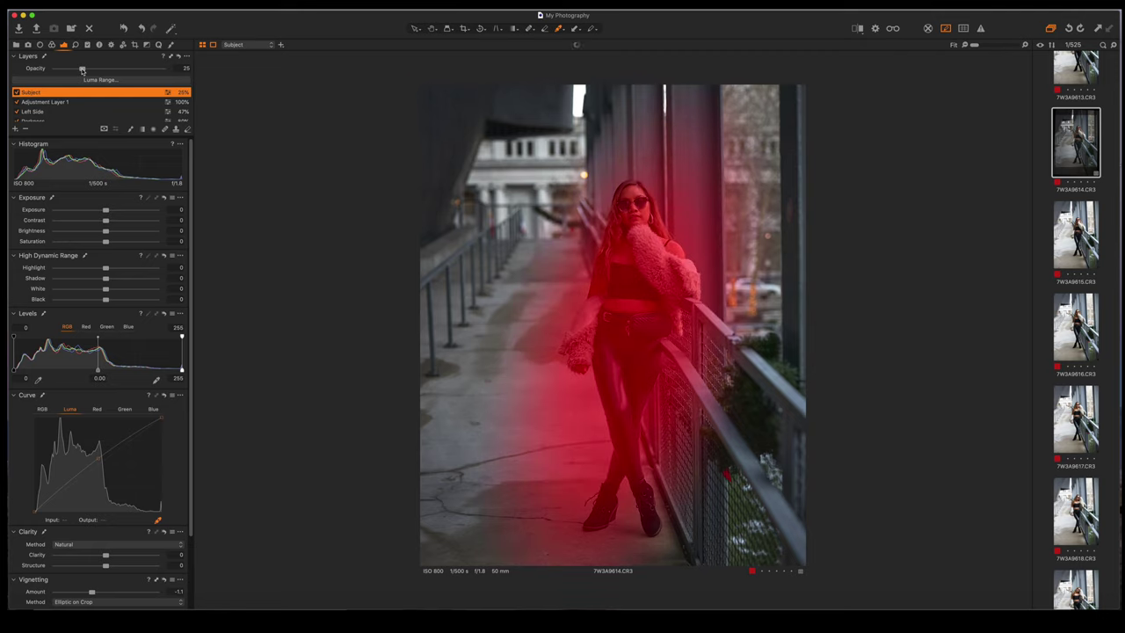
key(m)
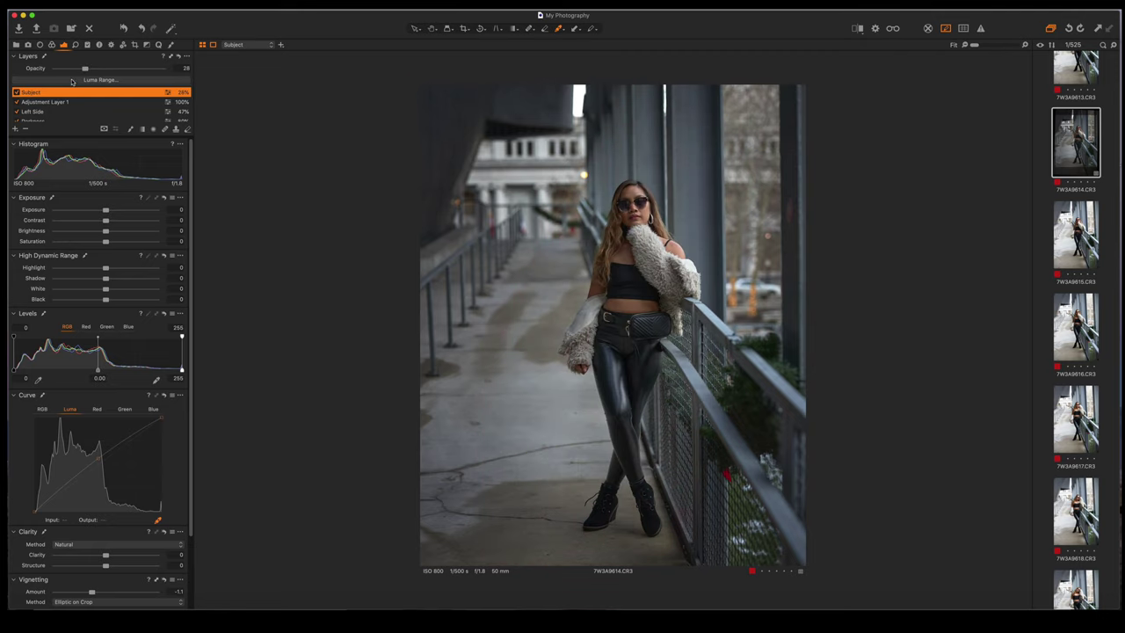
Examine the Subject layer's mask overlay and its radial gradient outline around the woman.
key(m)
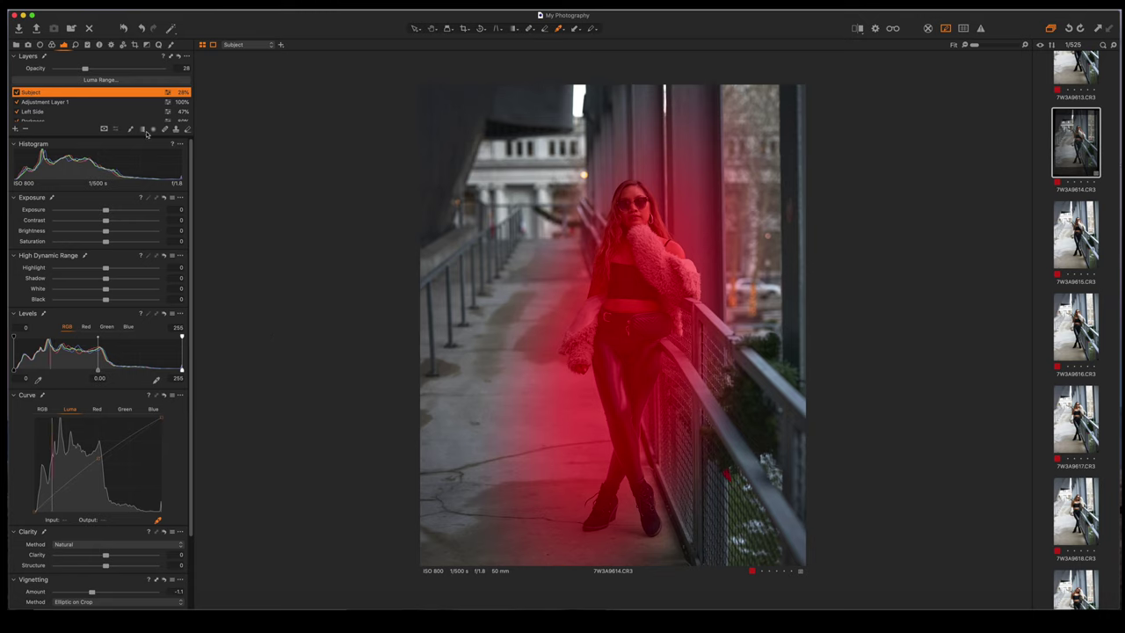
click(155, 130)
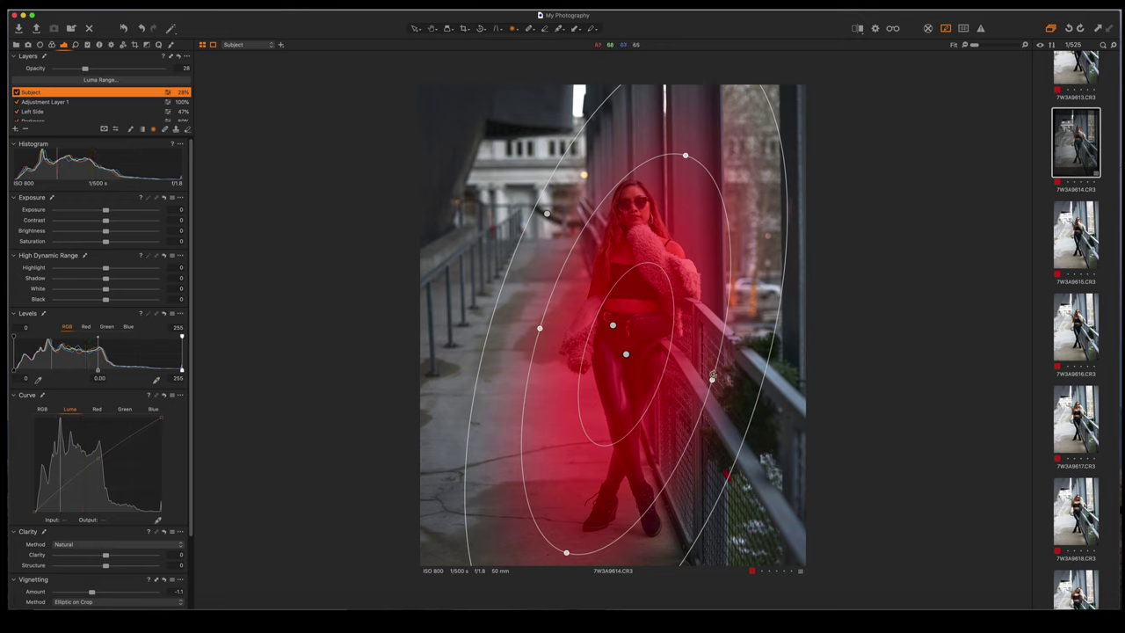
drag(712, 371, 731, 361)
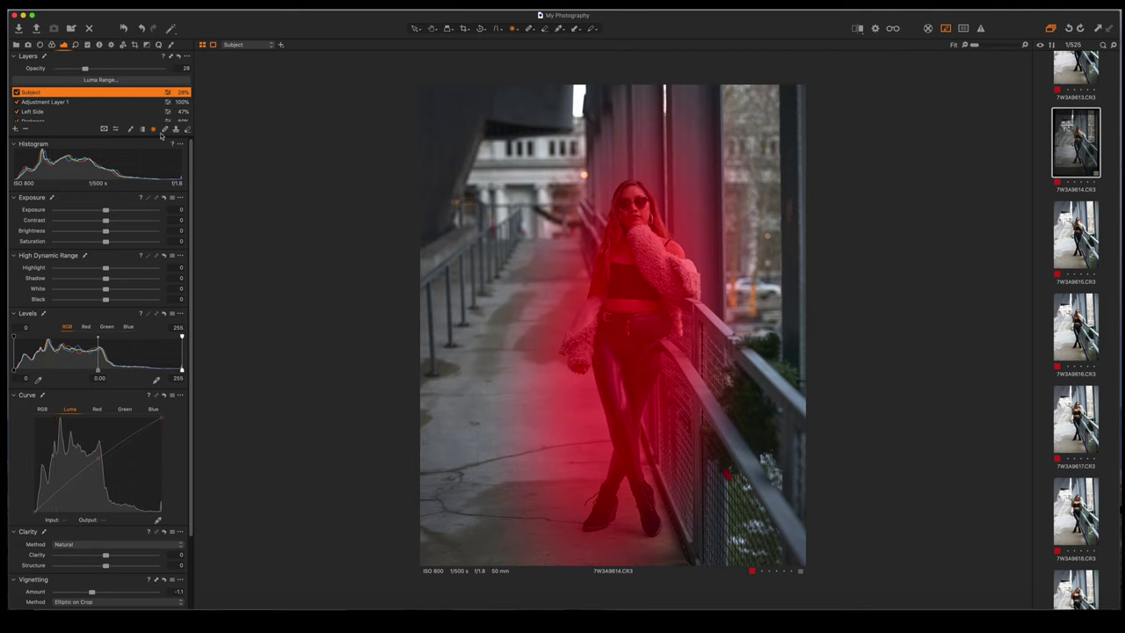
key(m)
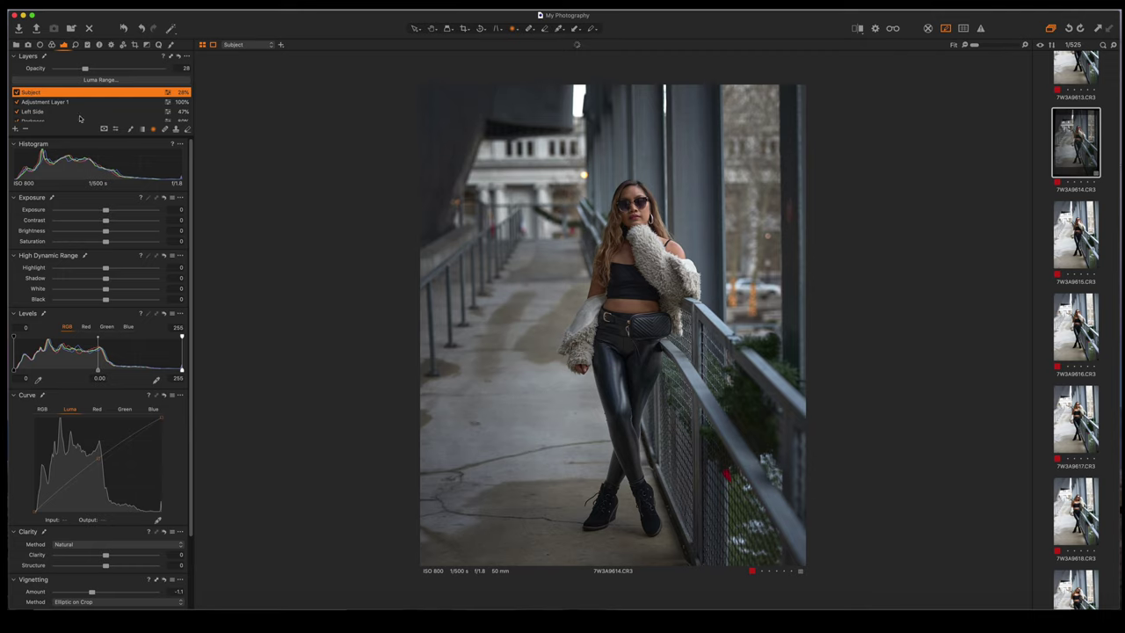
Set the Subject layer's opacity to 75 and compare the photo with the layer off and on.
drag(85, 68, 124, 76)
drag(126, 69, 136, 70)
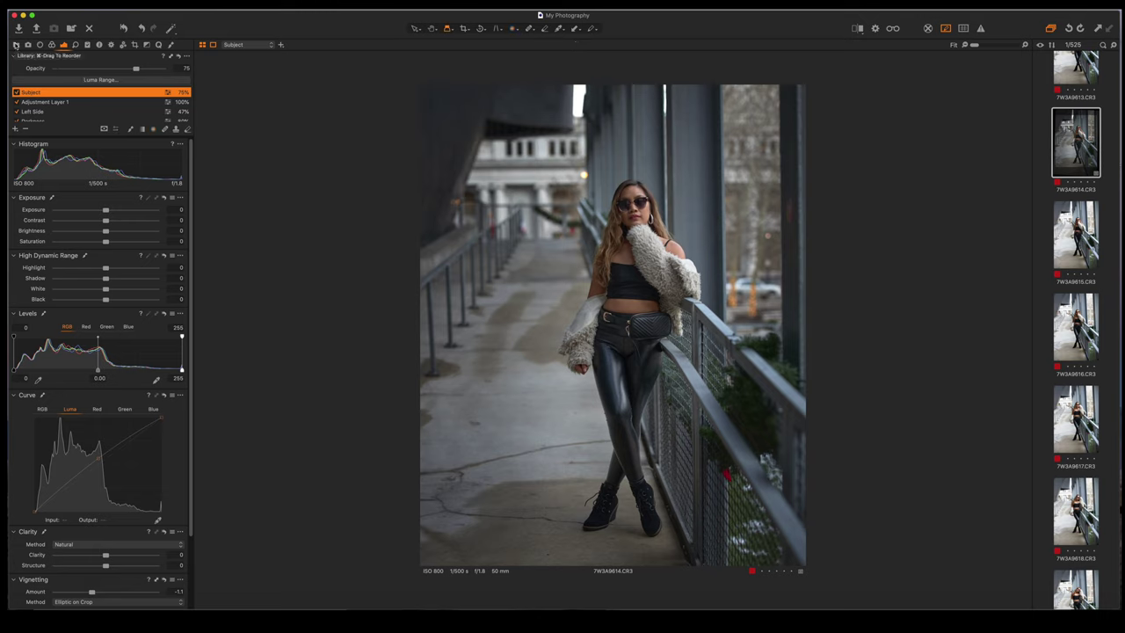
click(16, 92)
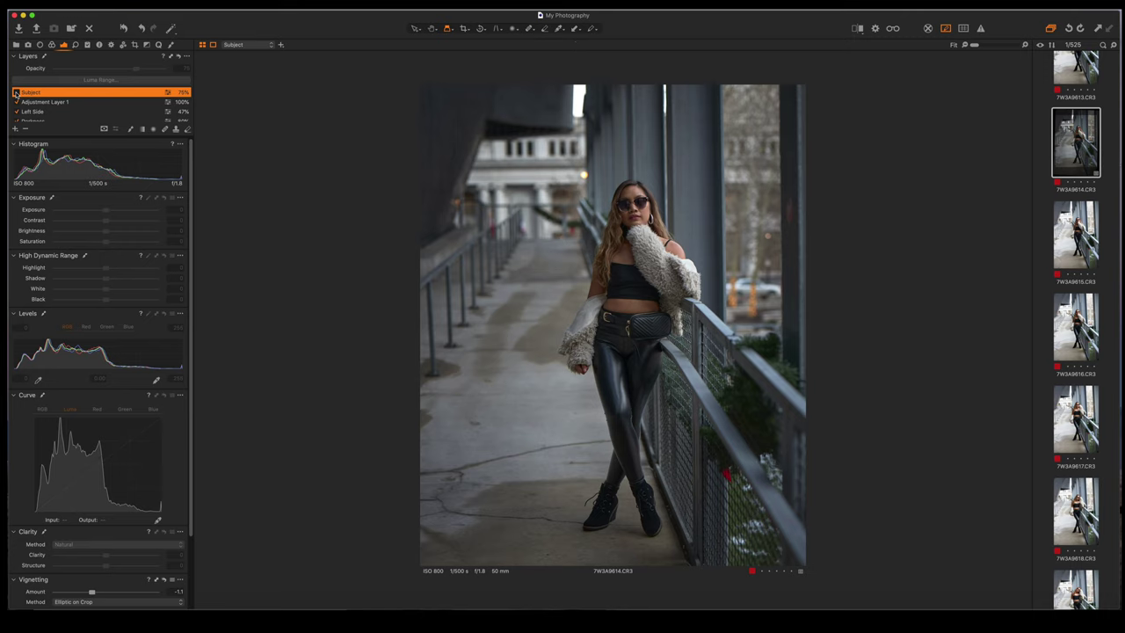
click(16, 92)
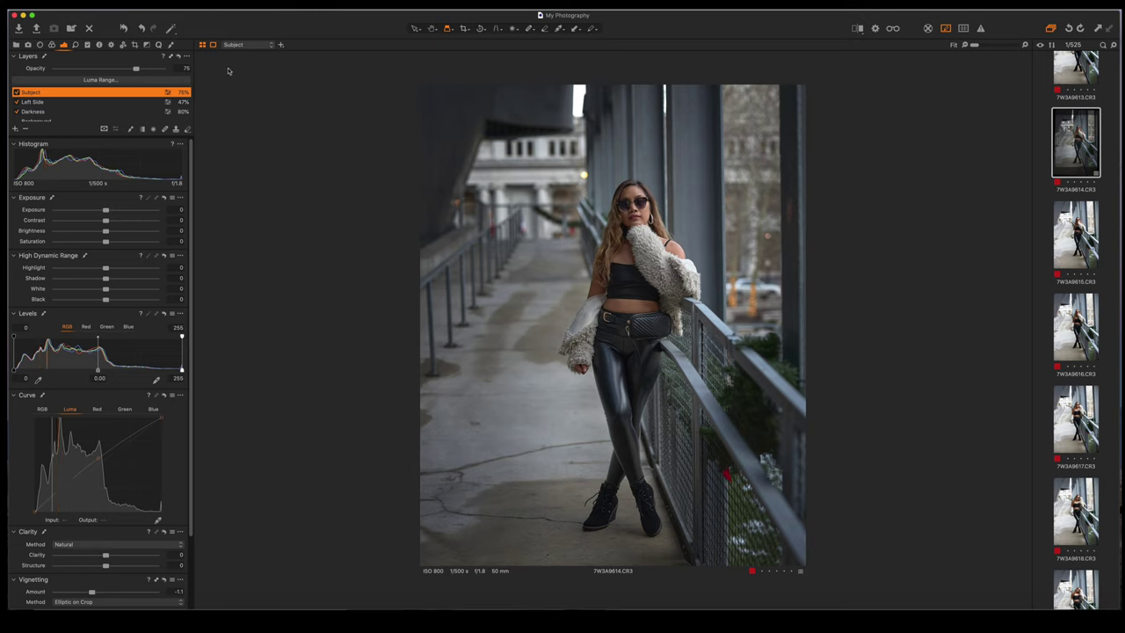
Select the Background layer and shift its Color Balance highlights slightly toward warm yellow-orange.
scroll(130, 110, down, 1)
scroll(130, 110, down, 2)
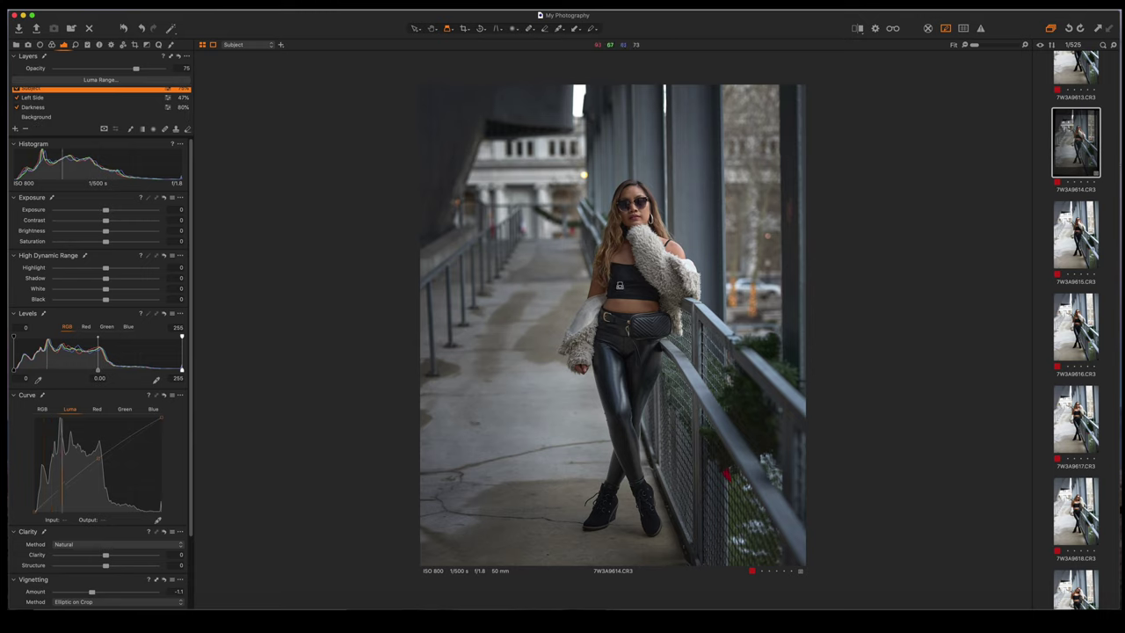
click(43, 117)
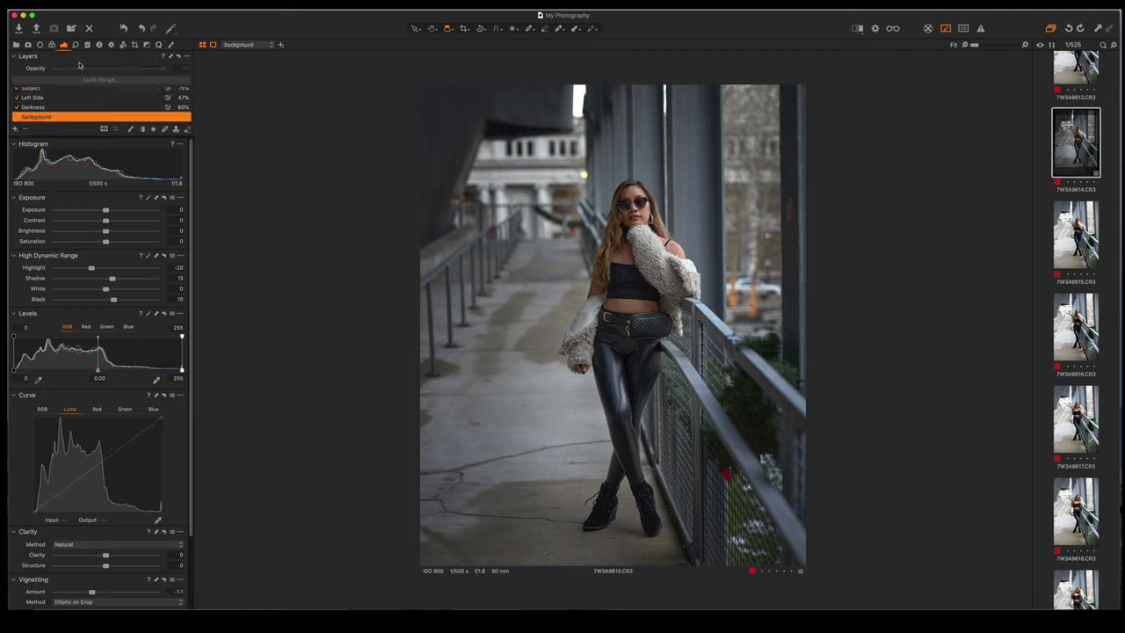
click(51, 45)
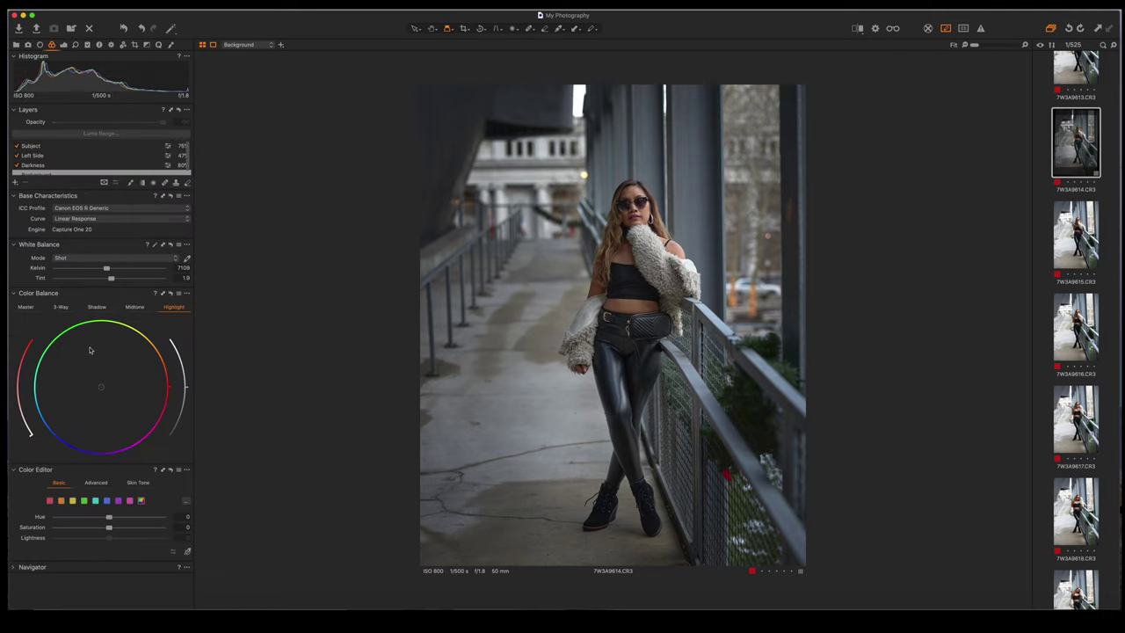
click(99, 308)
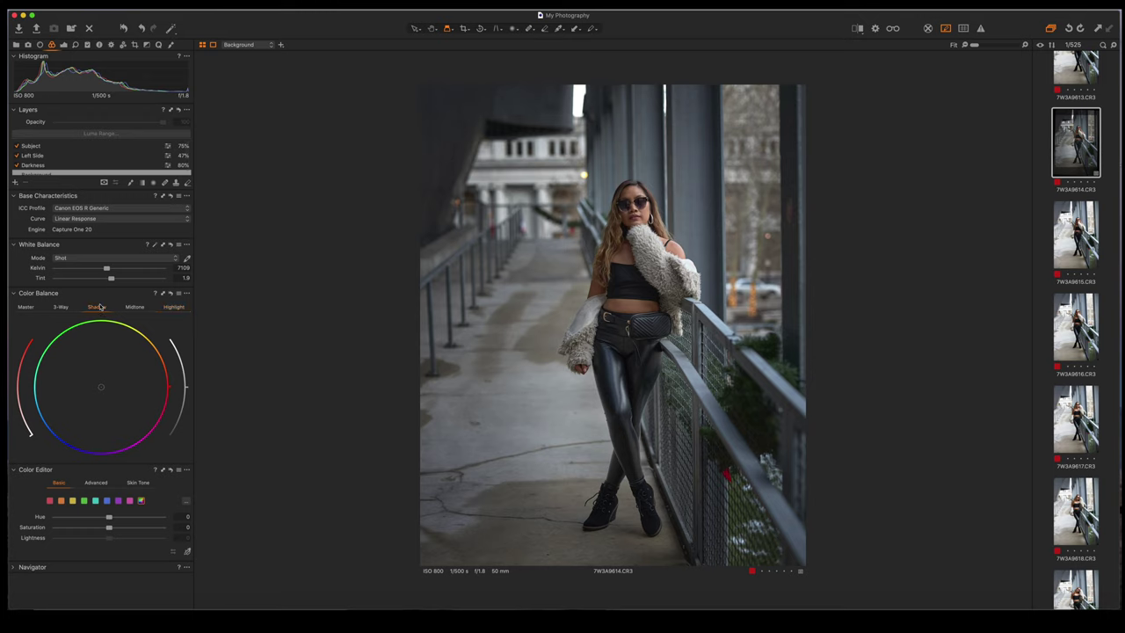
click(98, 390)
click(175, 307)
drag(102, 388, 108, 379)
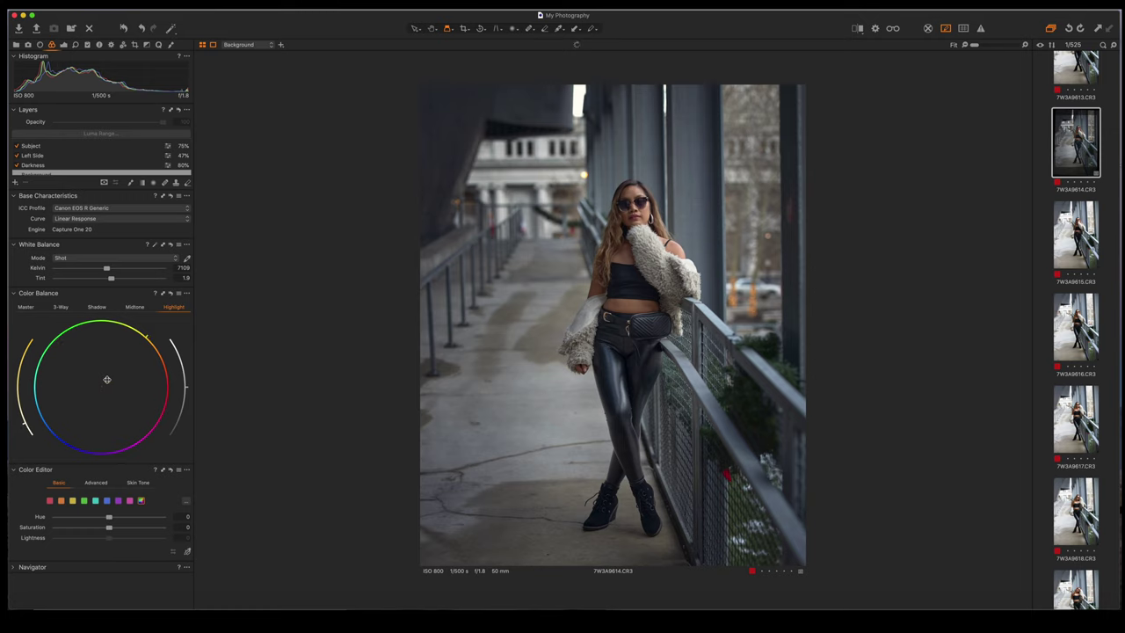
Nudge the Background layer's Color Balance midtones slightly toward warm orange.
click(136, 307)
drag(100, 387, 104, 383)
drag(104, 383, 105, 385)
Add a new filled adjustment layer and name it Warmness.
click(64, 44)
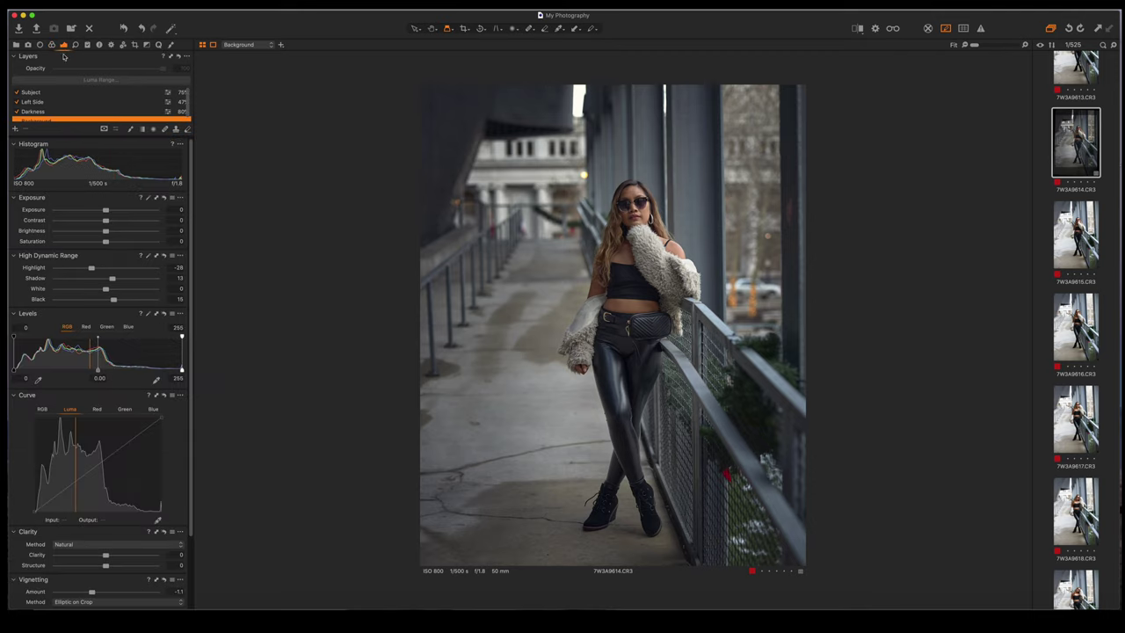
click(14, 130)
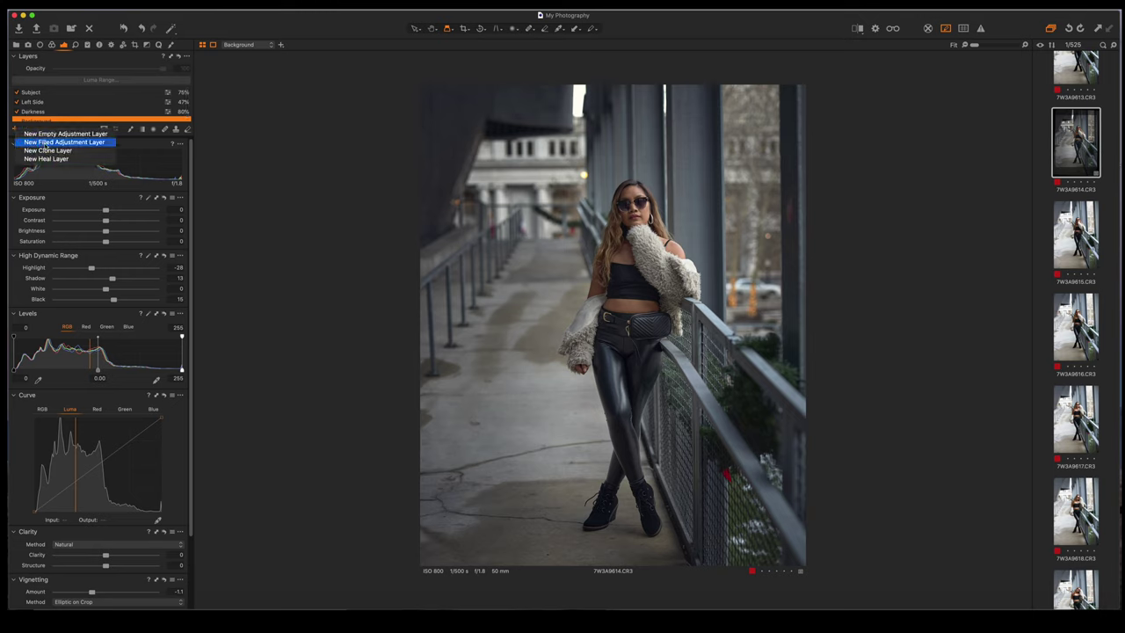
click(49, 143)
double_click(46, 91)
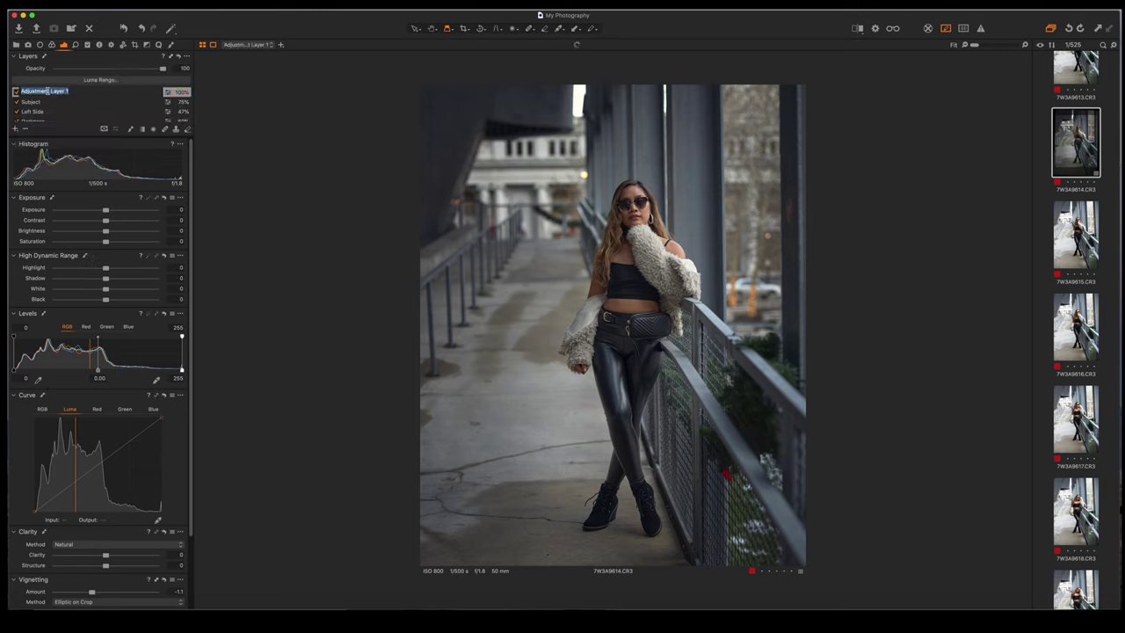
text(Wi)
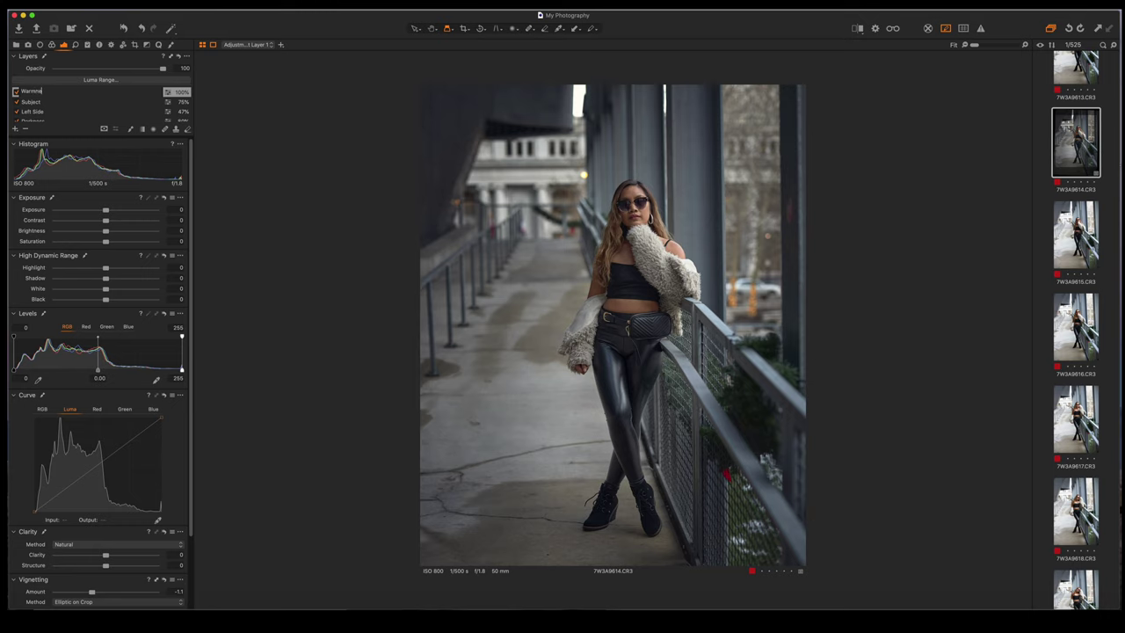
key(Return)
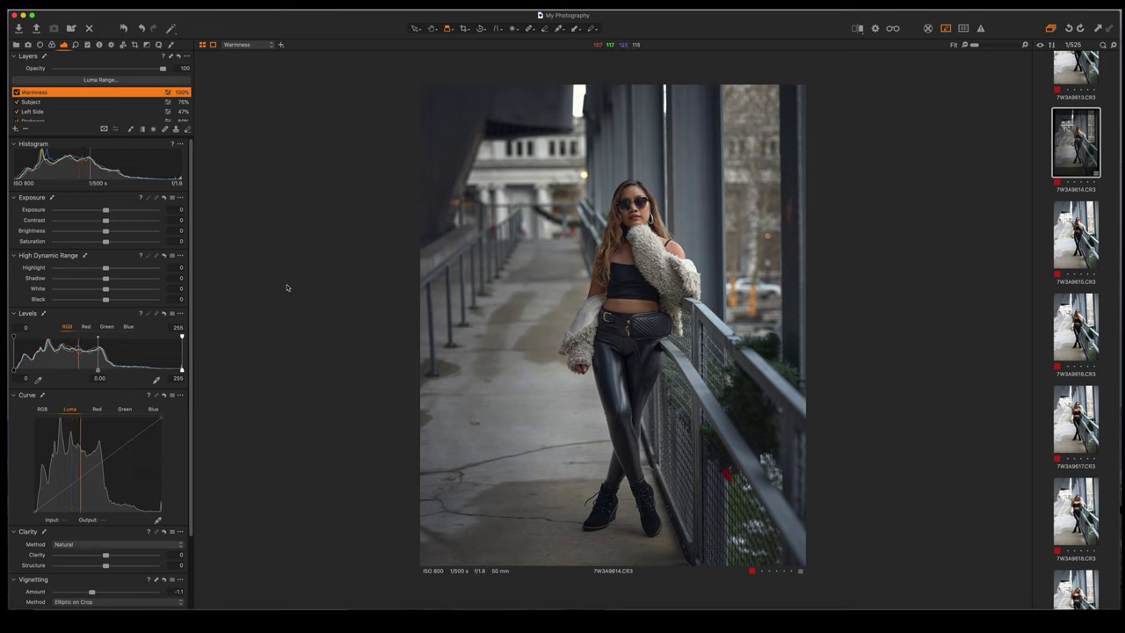
Lift the midtones of the Warmness layer's Luma curve and set its white balance Kelvin to 8220.
click(158, 522)
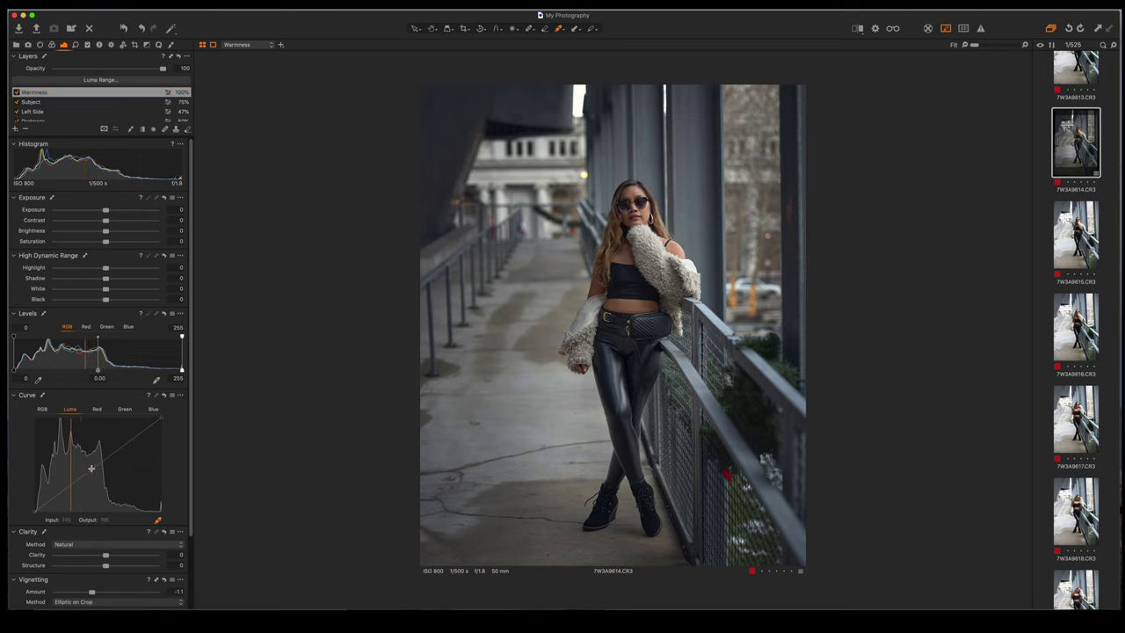
drag(91, 469, 85, 455)
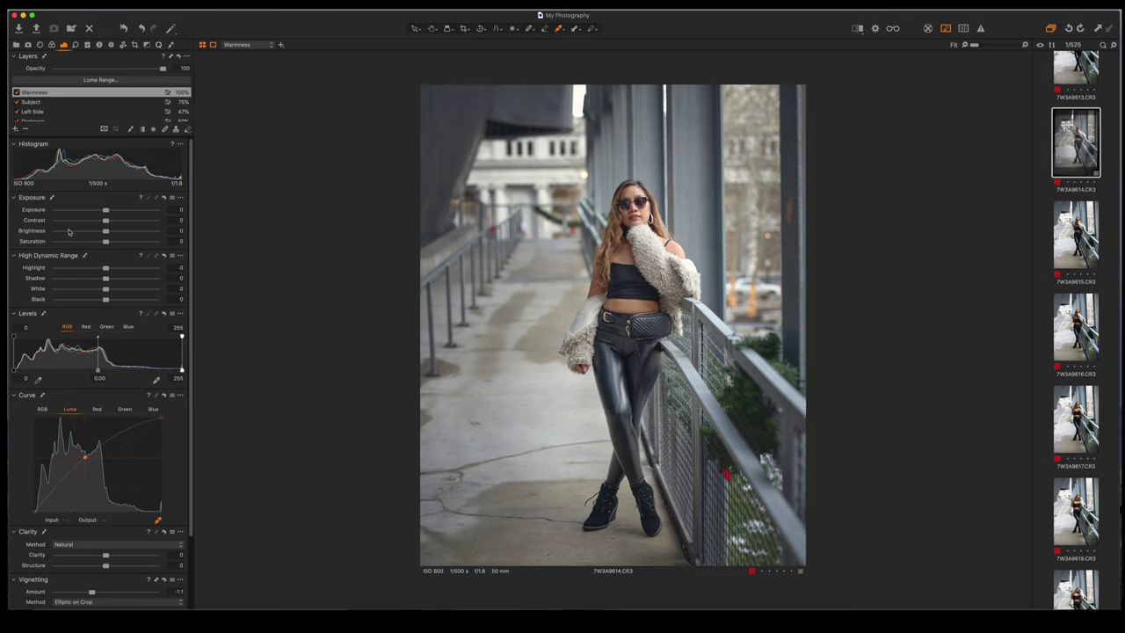
click(52, 45)
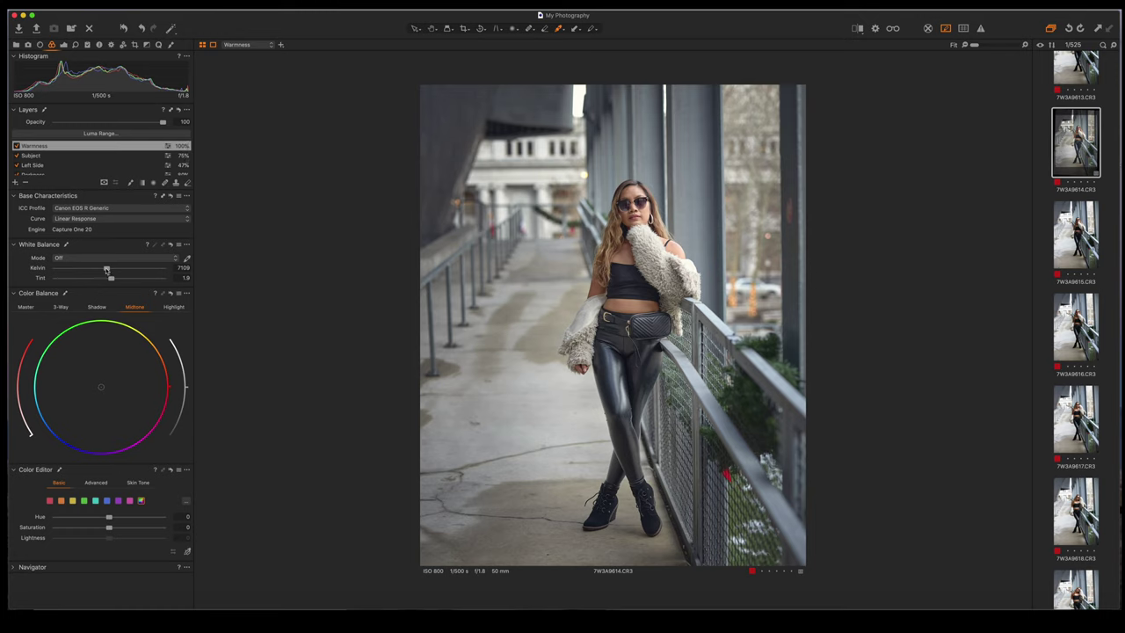
drag(106, 269, 115, 271)
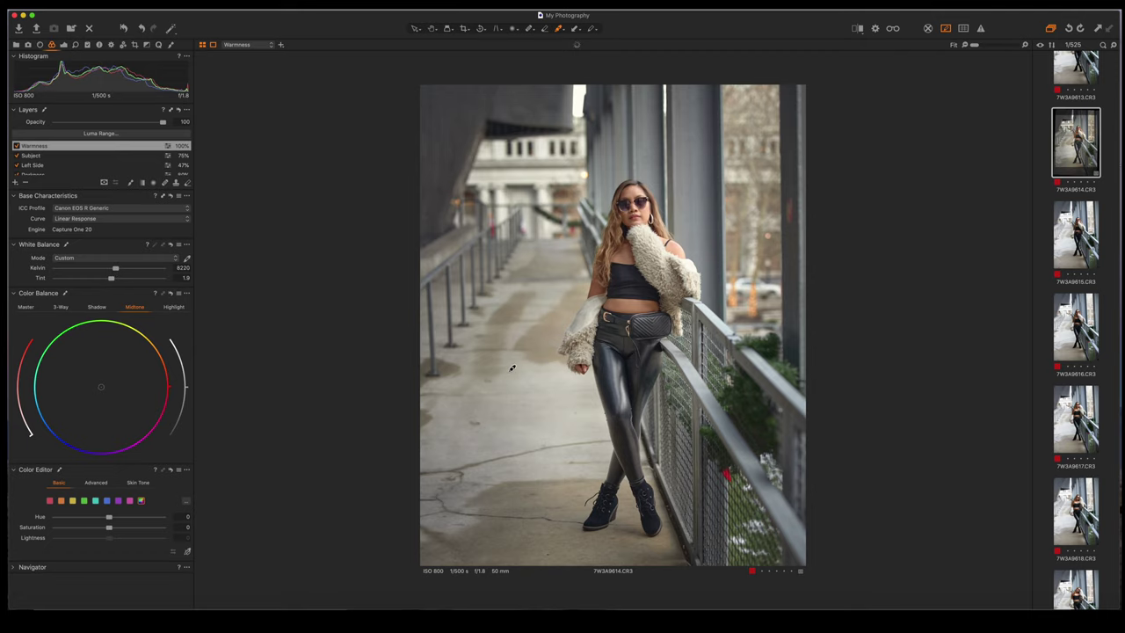
Limit the Warmness layer with a diagonal linear gradient mask fading from the photo's upper-right corner toward the left side.
key(m)
key(g)
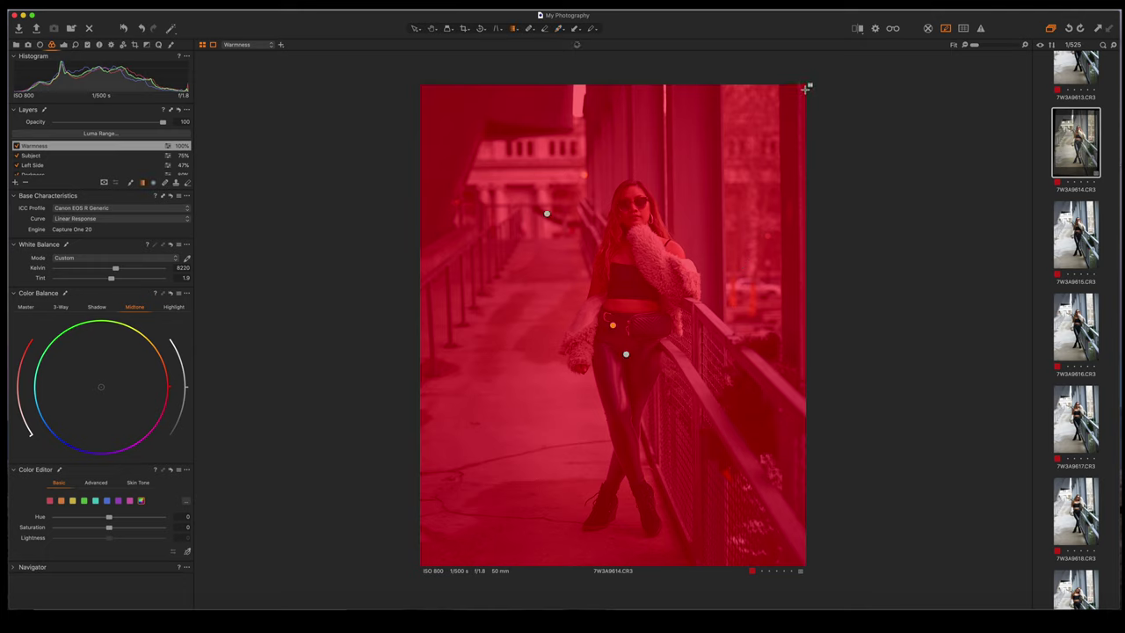
drag(802, 88, 497, 200)
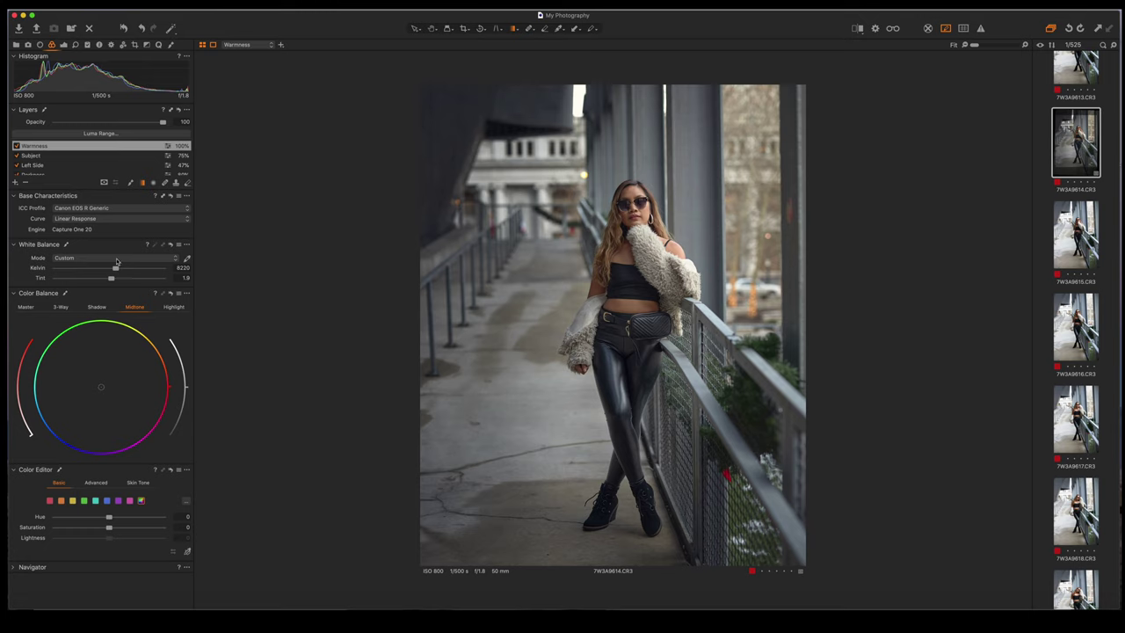
Set the Warmness layer's white balance Kelvin to 8481 and its opacity to 89.
mouse_move(116, 268)
mouse_down()
mouse_move(160, 269)
mouse_move(123, 269)
mouse_up()
mouse_move(162, 124)
mouse_down()
mouse_move(22, 112)
mouse_move(149, 126)
mouse_up()
Apply a luma range of 123 to 235 with falloff 78 to 255 to the Warmness mask, checking it with the mask displayed.
click(168, 135)
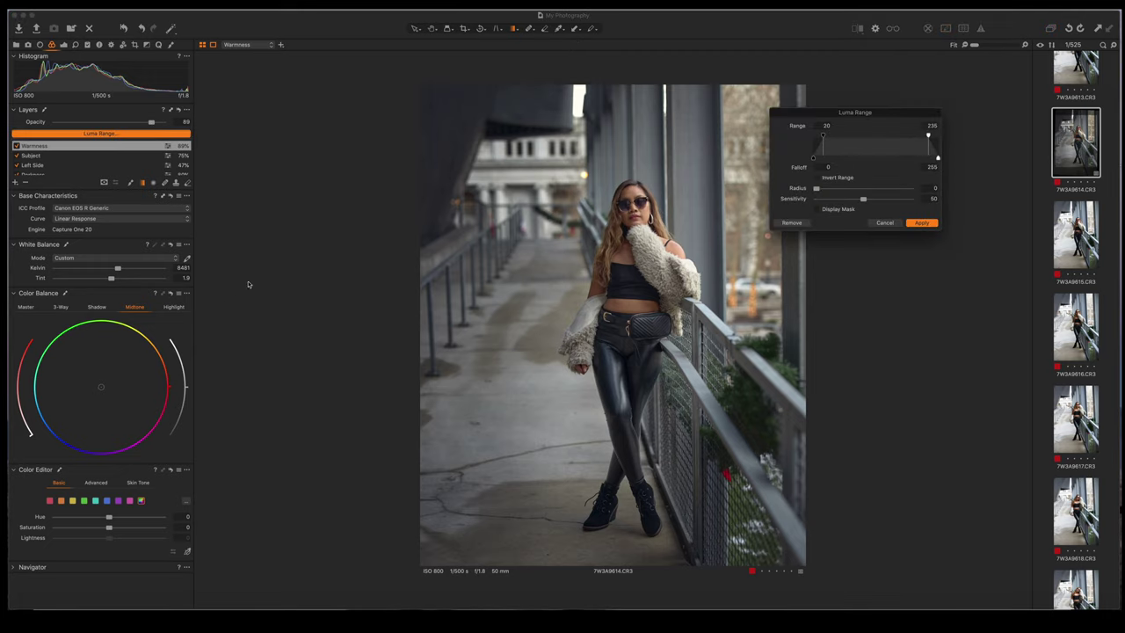
click(885, 223)
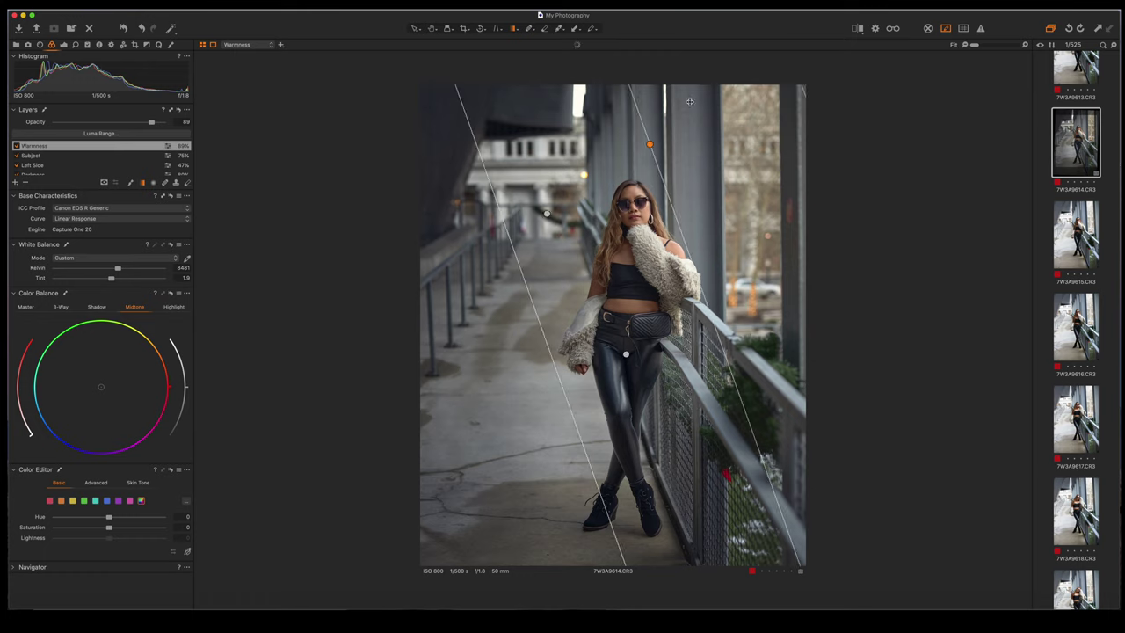
click(151, 133)
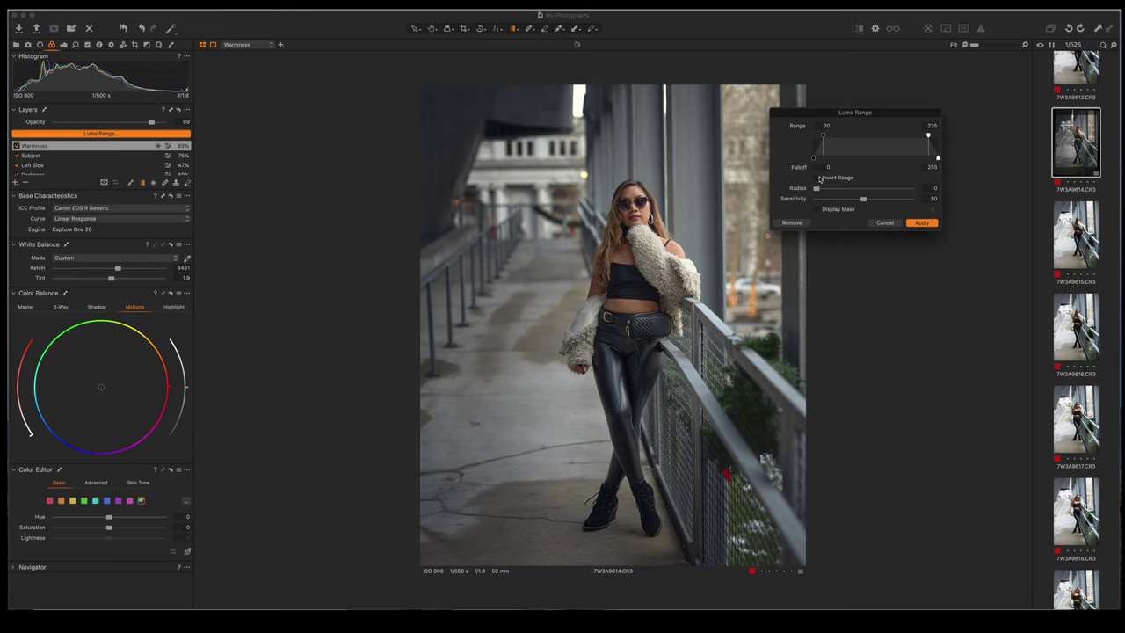
click(818, 209)
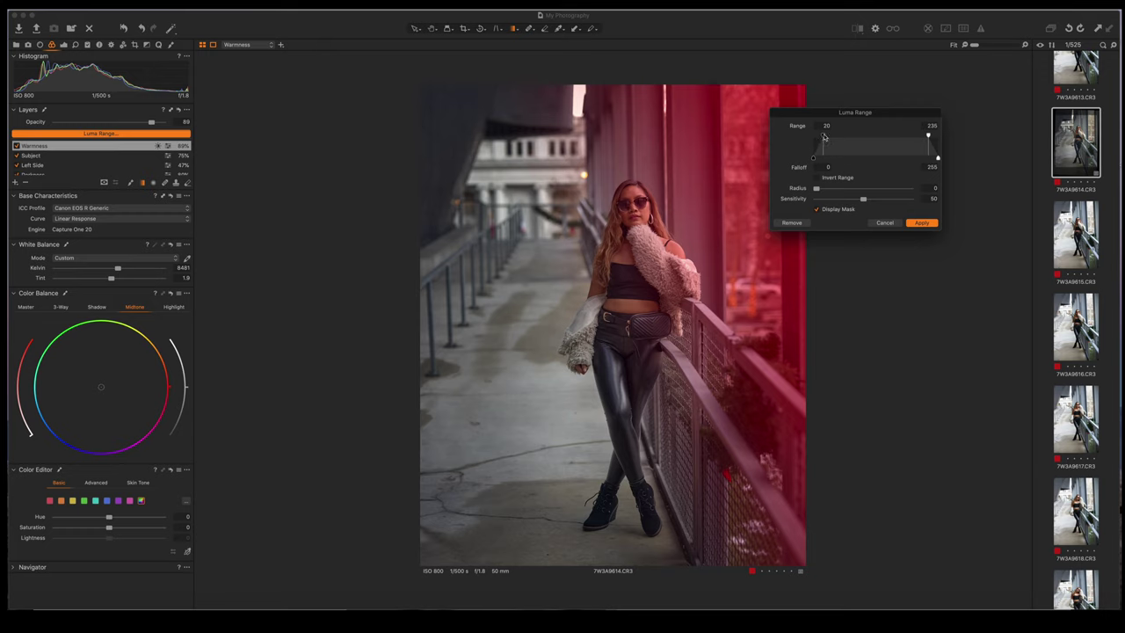
drag(824, 137, 860, 143)
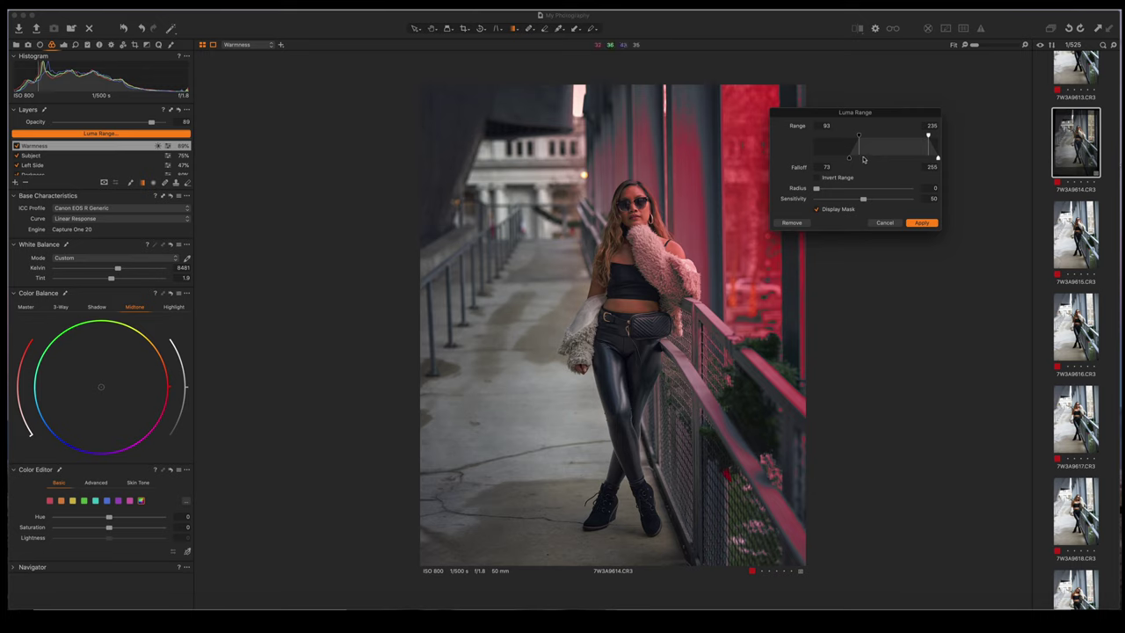
drag(848, 160, 875, 138)
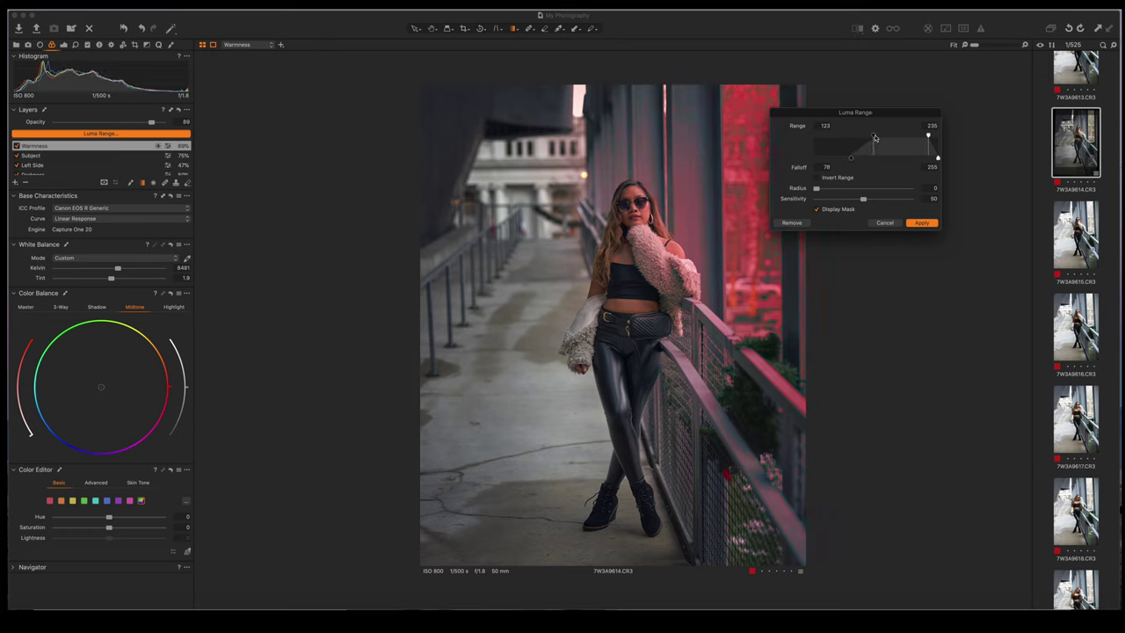
click(920, 223)
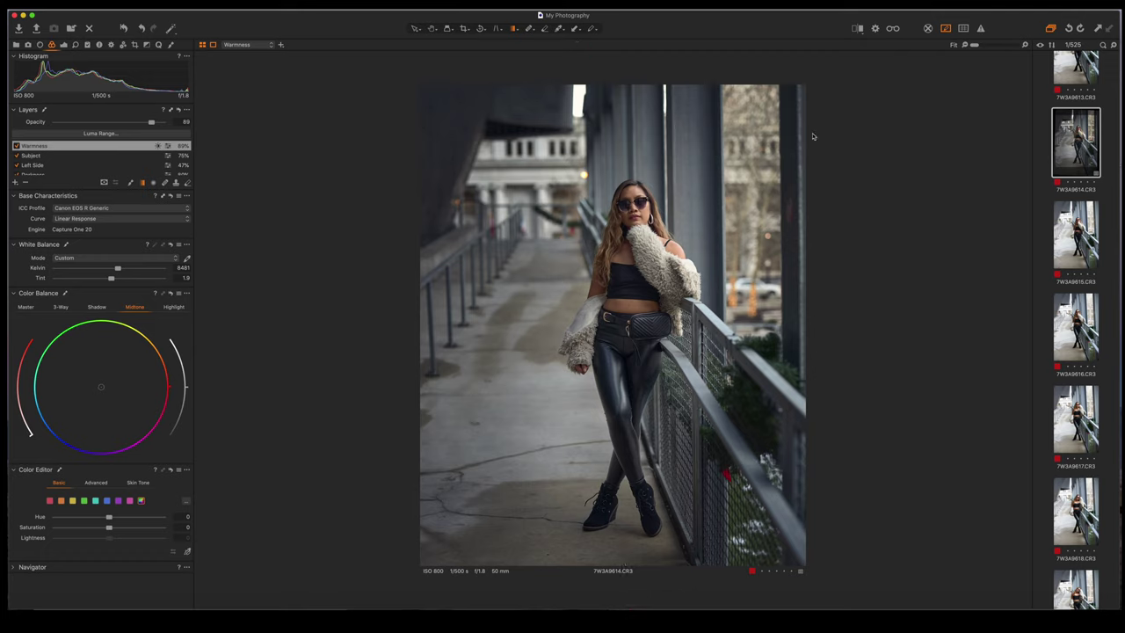
Compare the photo with the Warmness layer off and on, and show its mask overlay.
mouse_move(719, 104)
click(15, 145)
mouse_move(679, 101)
mouse_move(713, 139)
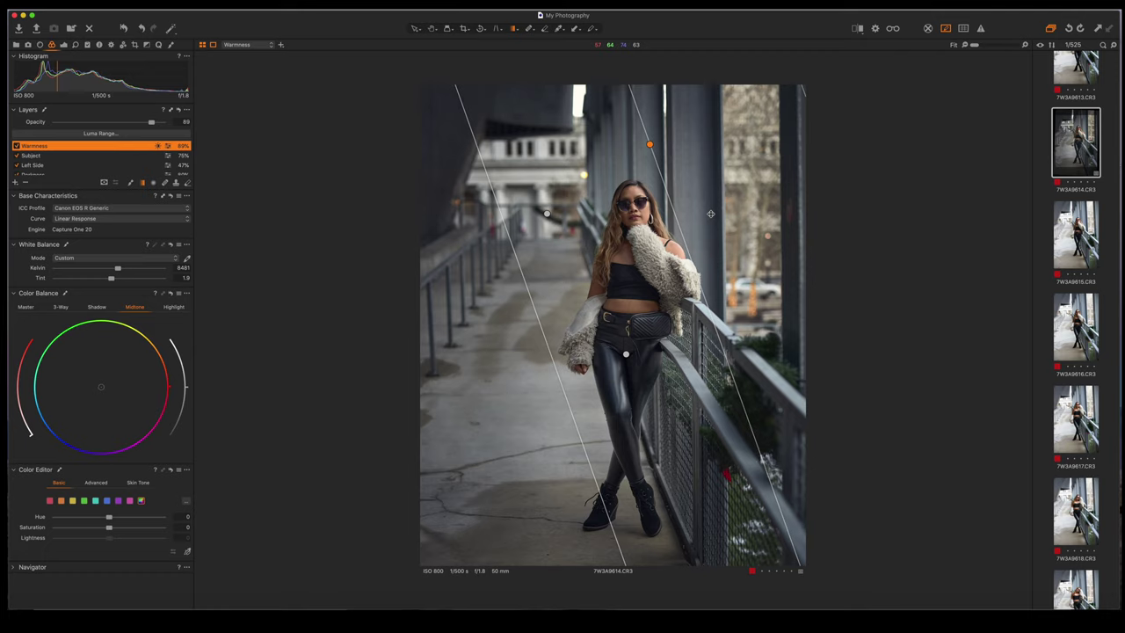
key(m)
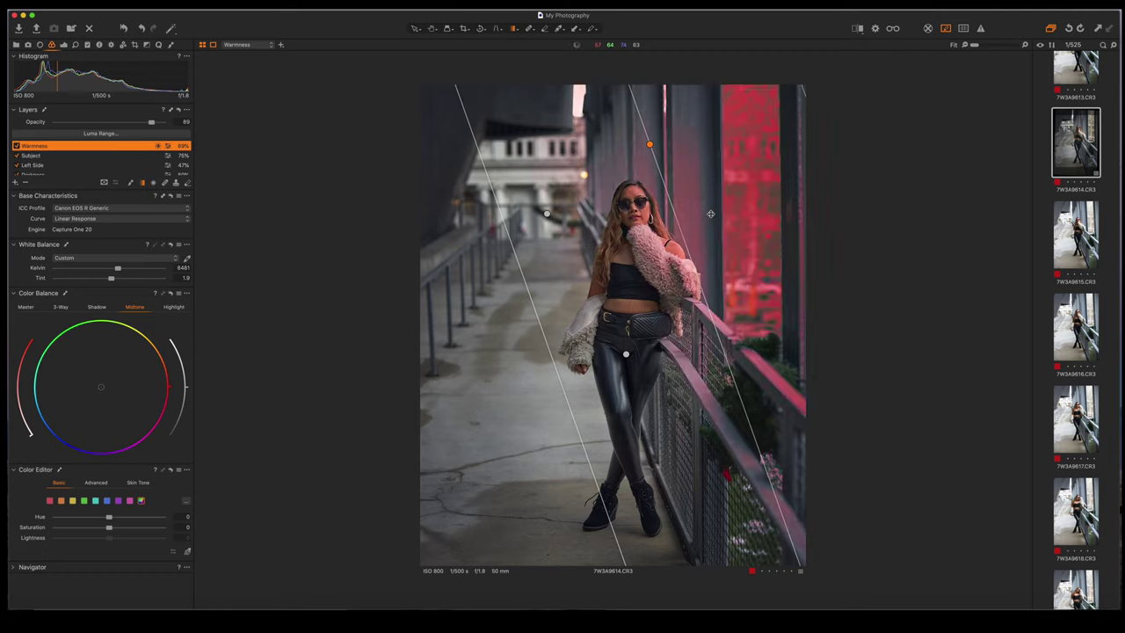
Enlarge the mask brush, apply it near the lower end of the railing and rasterize the Warmness mask.
key(b)
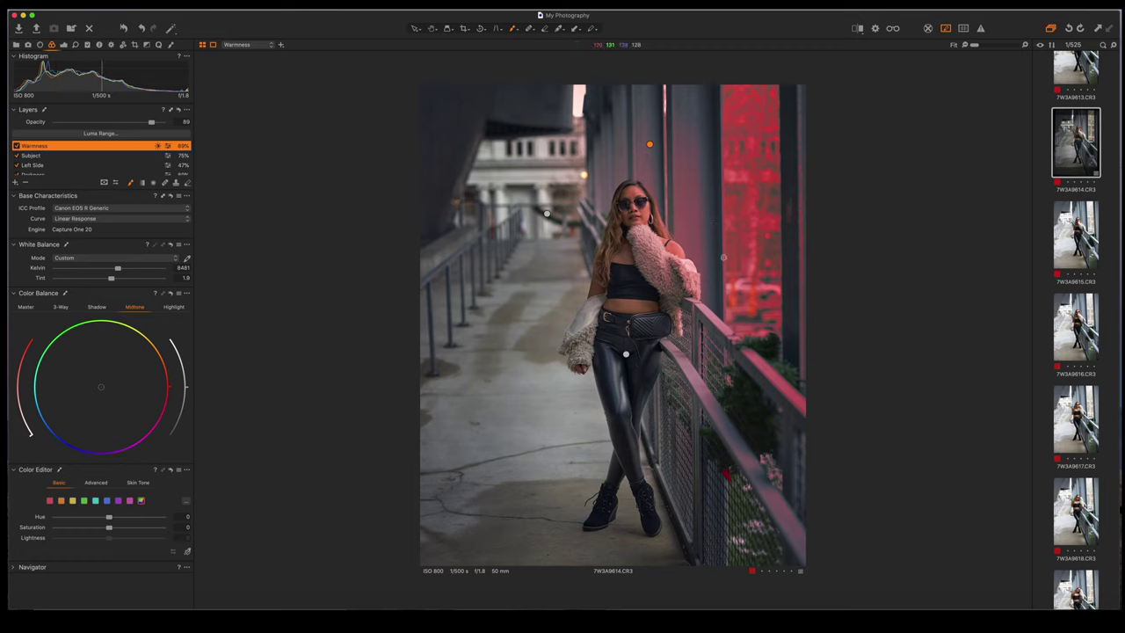
key(bracketright)
key(bracketright)
key(bracketright)
click(783, 511)
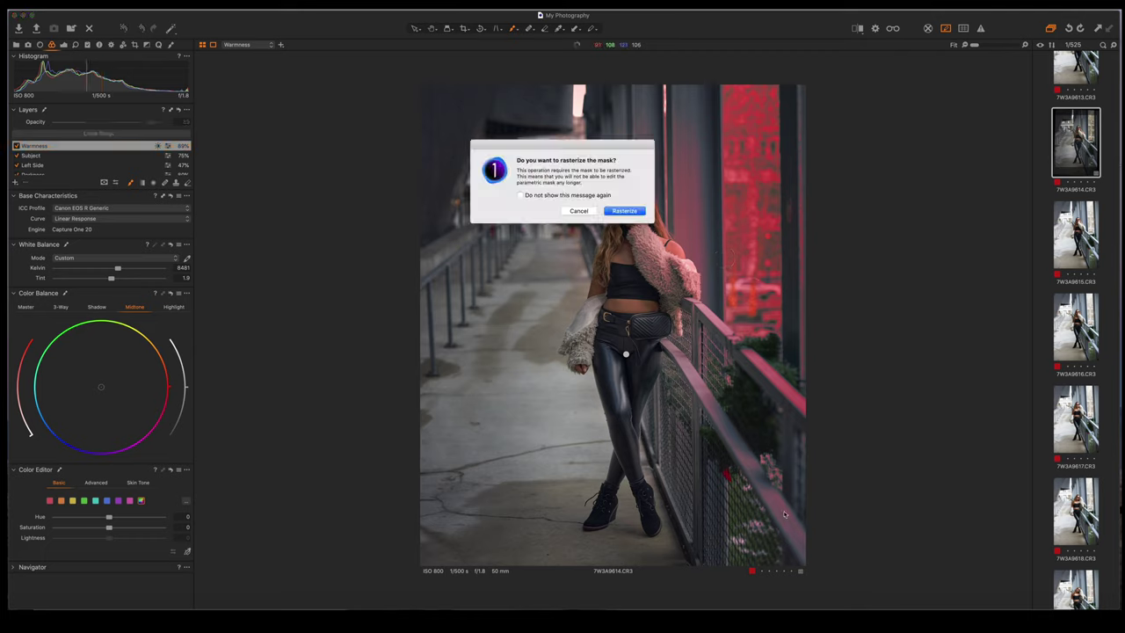
click(624, 211)
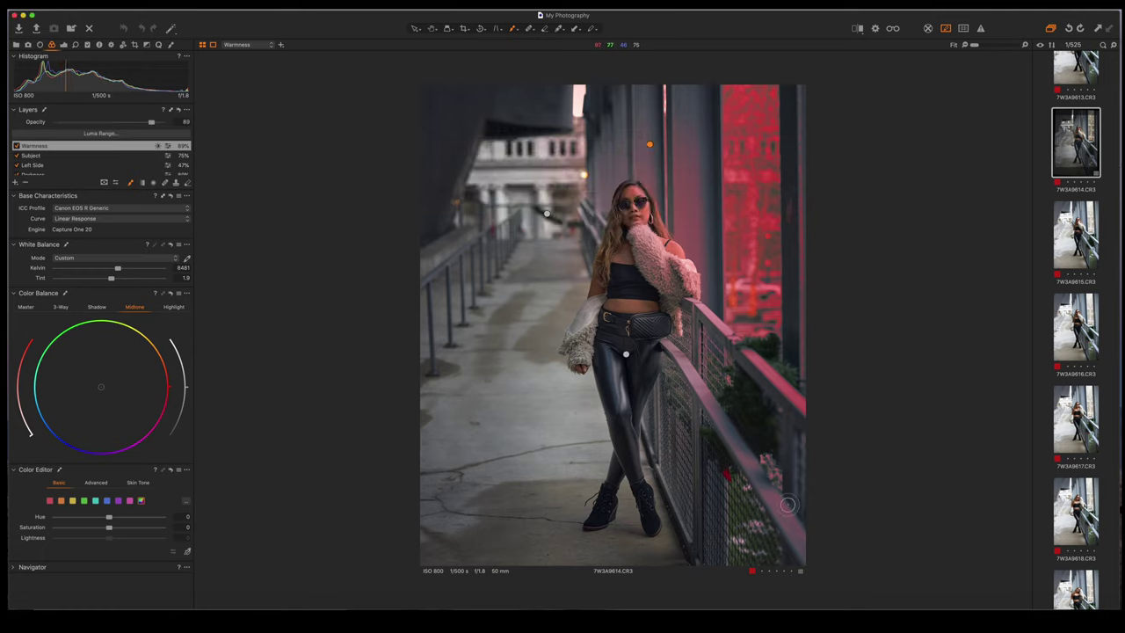
Erase the Warmness mask along the photo's right edge, over the dark pillar and the end of the railing.
key(e)
mouse_move(792, 515)
mouse_down()
mouse_move(761, 470)
mouse_move(792, 550)
mouse_move(792, 397)
mouse_move(790, 414)
mouse_up()
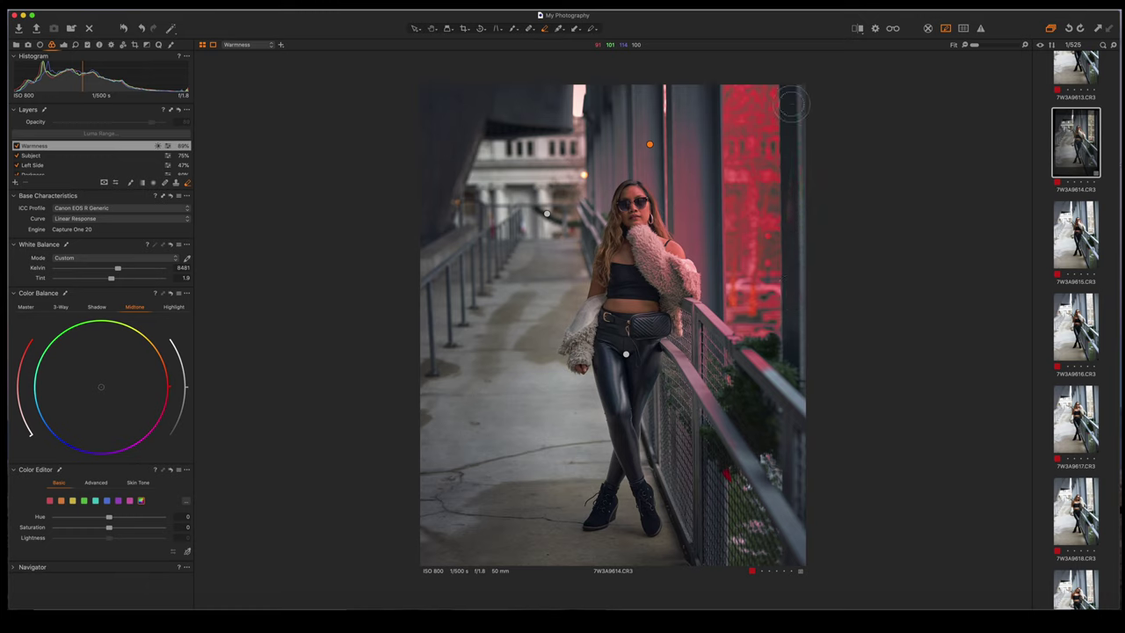
mouse_move(791, 104)
mouse_down()
mouse_move(779, 214)
mouse_move(797, 378)
mouse_up()
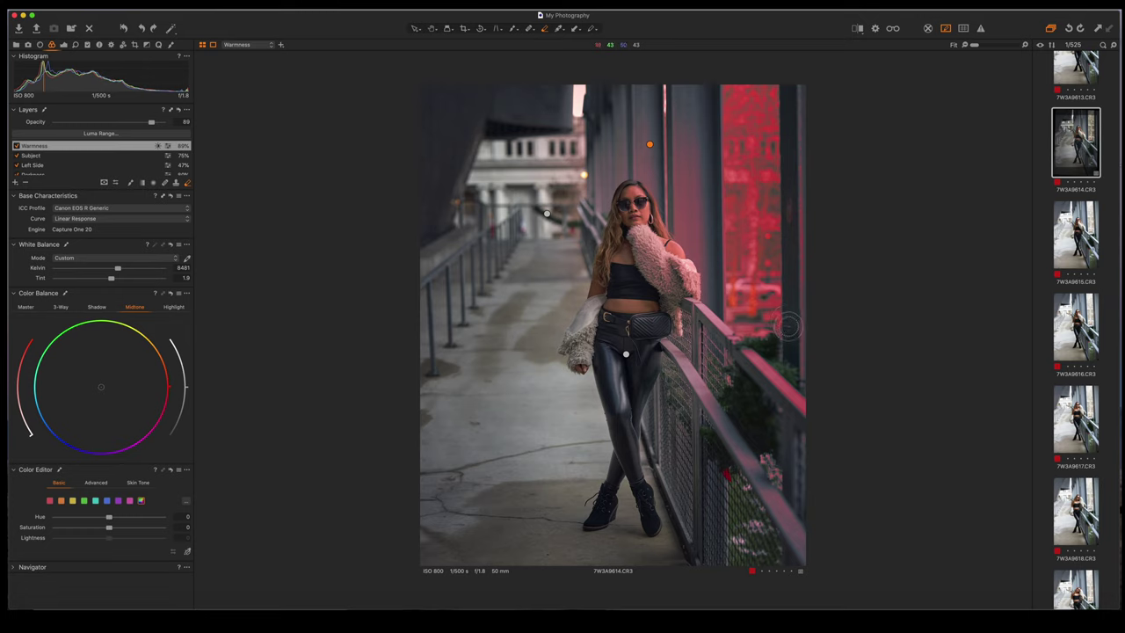
mouse_move(779, 328)
mouse_down()
mouse_move(789, 349)
mouse_move(791, 313)
mouse_move(787, 332)
mouse_up()
mouse_move(788, 263)
mouse_down()
mouse_move(792, 237)
mouse_move(796, 291)
mouse_move(795, 83)
mouse_move(788, 225)
mouse_move(798, 321)
mouse_move(778, 371)
mouse_move(777, 352)
mouse_move(799, 339)
mouse_move(787, 376)
mouse_move(775, 388)
mouse_move(766, 378)
mouse_move(790, 366)
mouse_move(766, 389)
mouse_move(802, 367)
mouse_move(770, 380)
mouse_move(748, 353)
mouse_move(767, 376)
mouse_move(787, 374)
mouse_move(798, 408)
mouse_move(796, 390)
mouse_move(776, 369)
mouse_move(794, 379)
mouse_move(769, 530)
mouse_move(740, 465)
mouse_move(770, 475)
mouse_move(801, 547)
mouse_move(791, 507)
mouse_move(765, 479)
mouse_move(785, 440)
mouse_up()
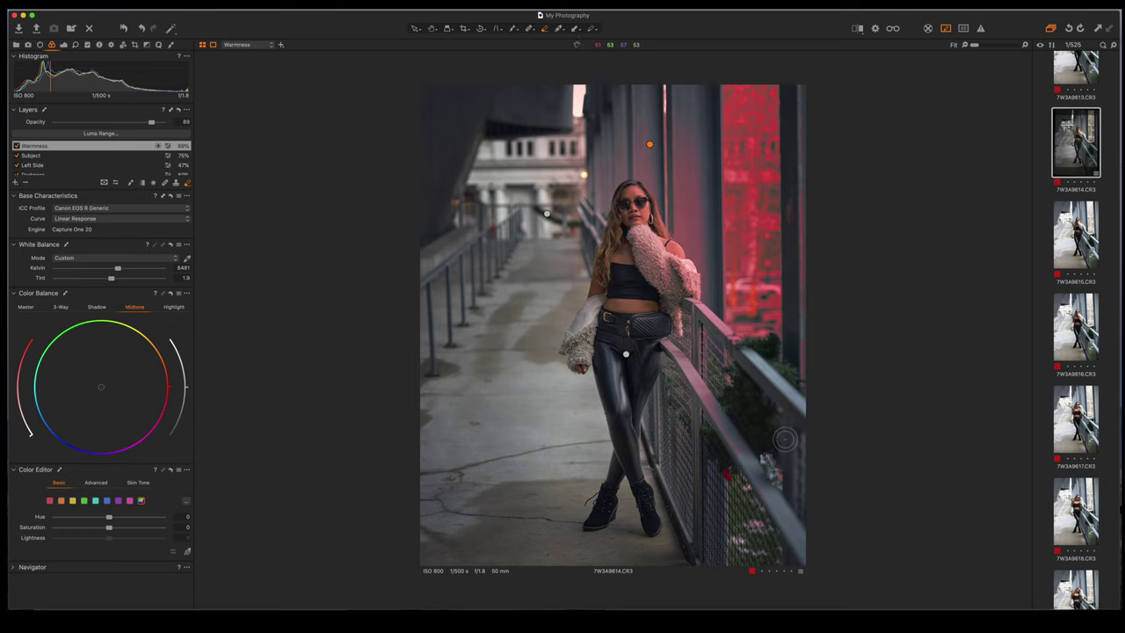
Hide the mask, compare the photo with the Warmness layer off and on, and return to the layer's exposure adjustments.
key(m)
mouse_move(650, 144)
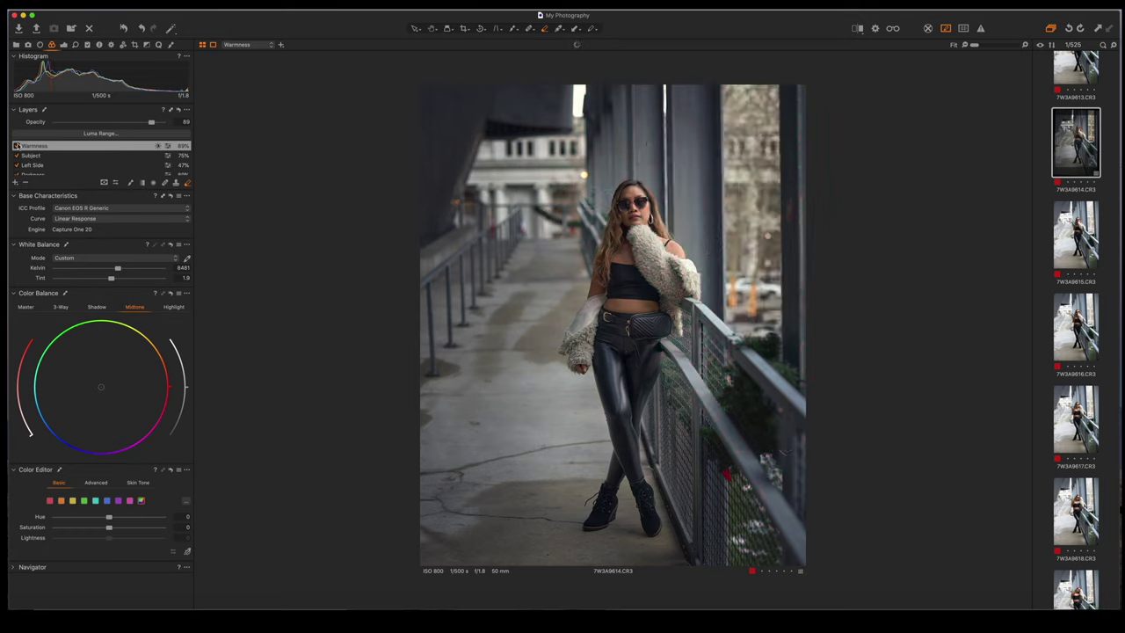
click(16, 146)
click(15, 146)
mouse_move(591, 265)
click(16, 146)
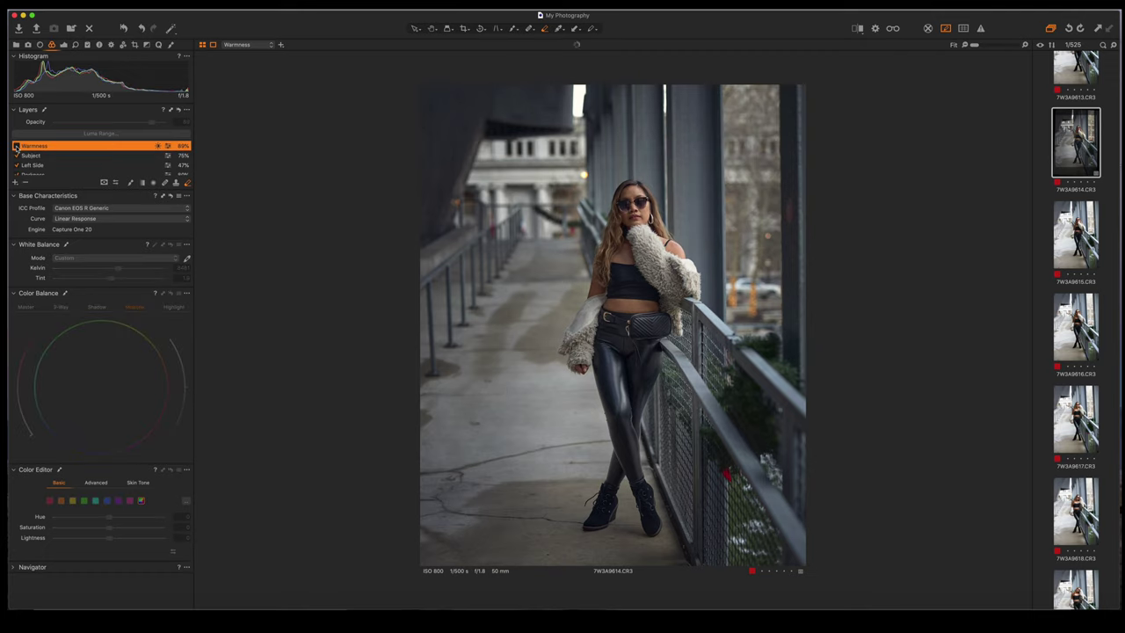
click(15, 146)
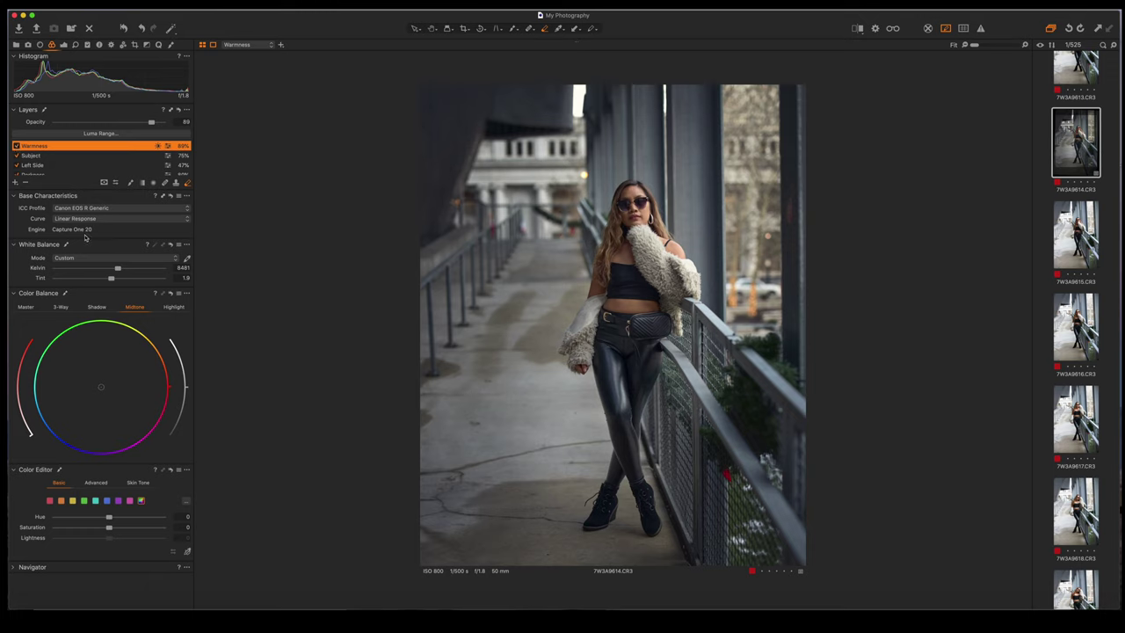
click(63, 44)
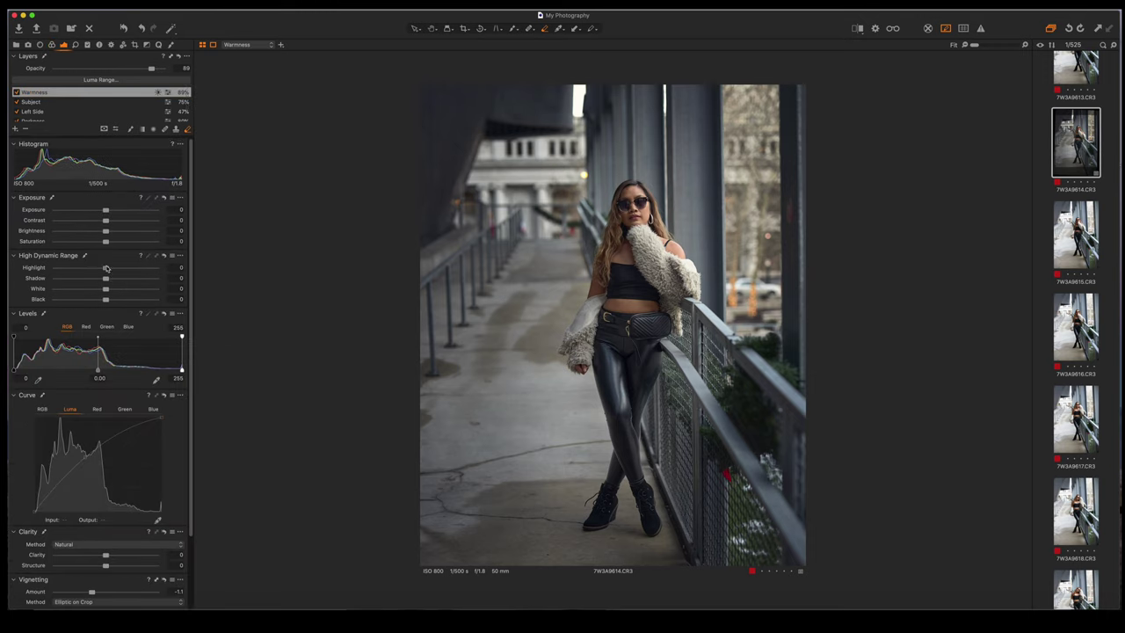
Try the Warmness layer's highlights at 100, reset them, and set the layer's brightness to 4.
drag(121, 267, 230, 271)
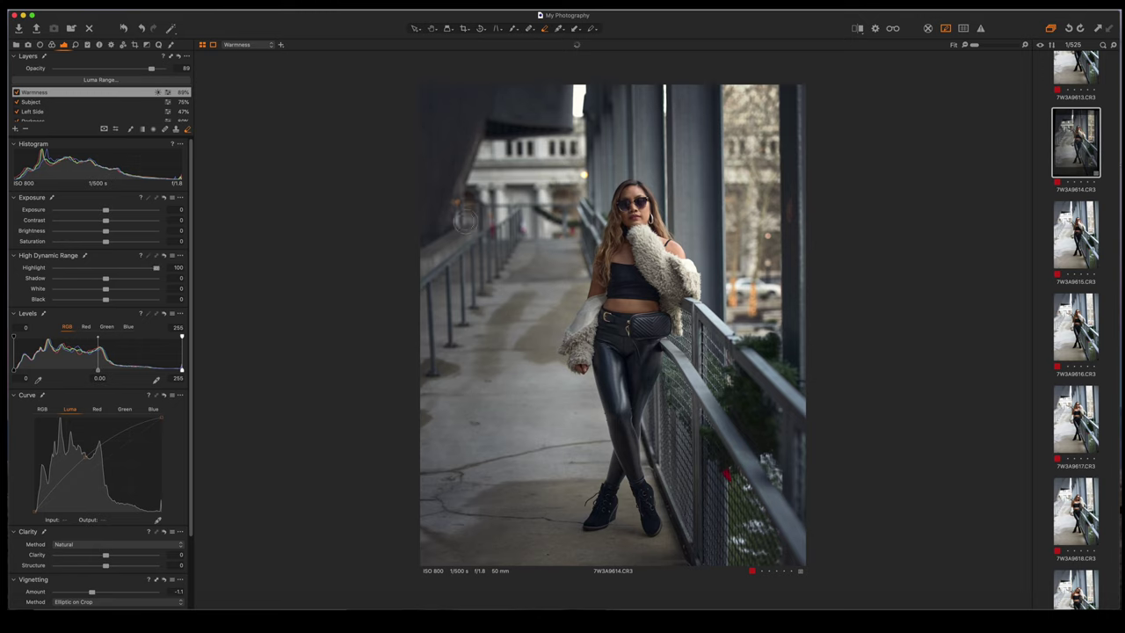
double_click(155, 268)
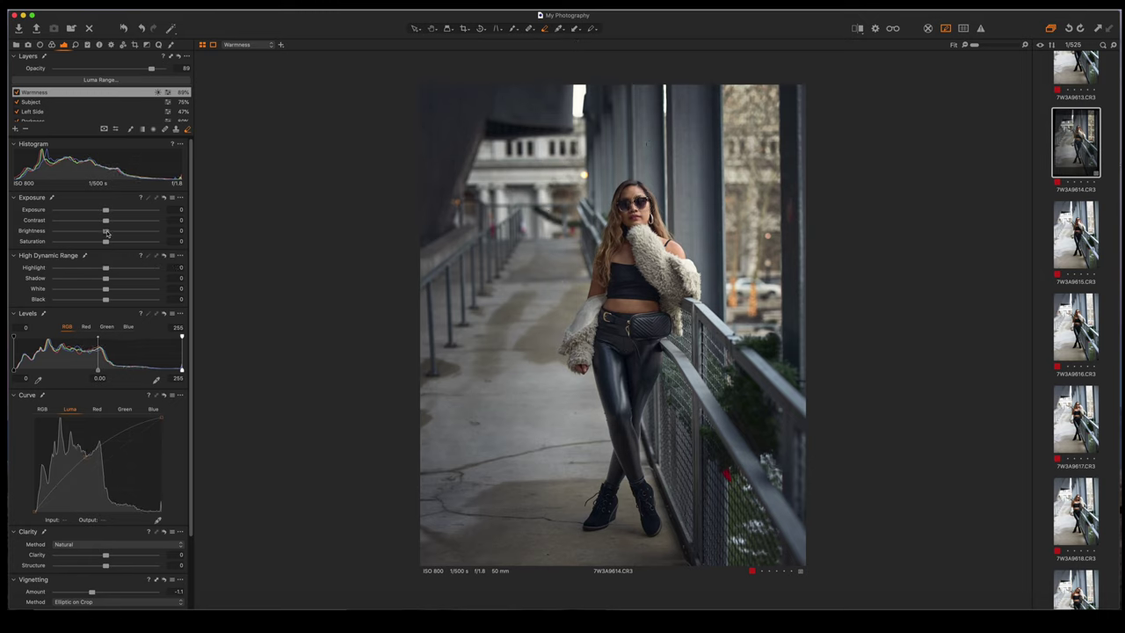
mouse_move(108, 233)
mouse_down()
mouse_move(132, 233)
mouse_move(62, 232)
mouse_move(121, 233)
mouse_move(109, 234)
mouse_up()
Compare the original and edited photo in a before/after split view, sweeping the divider across the image, and return to the edited view.
key(space)
click(858, 28)
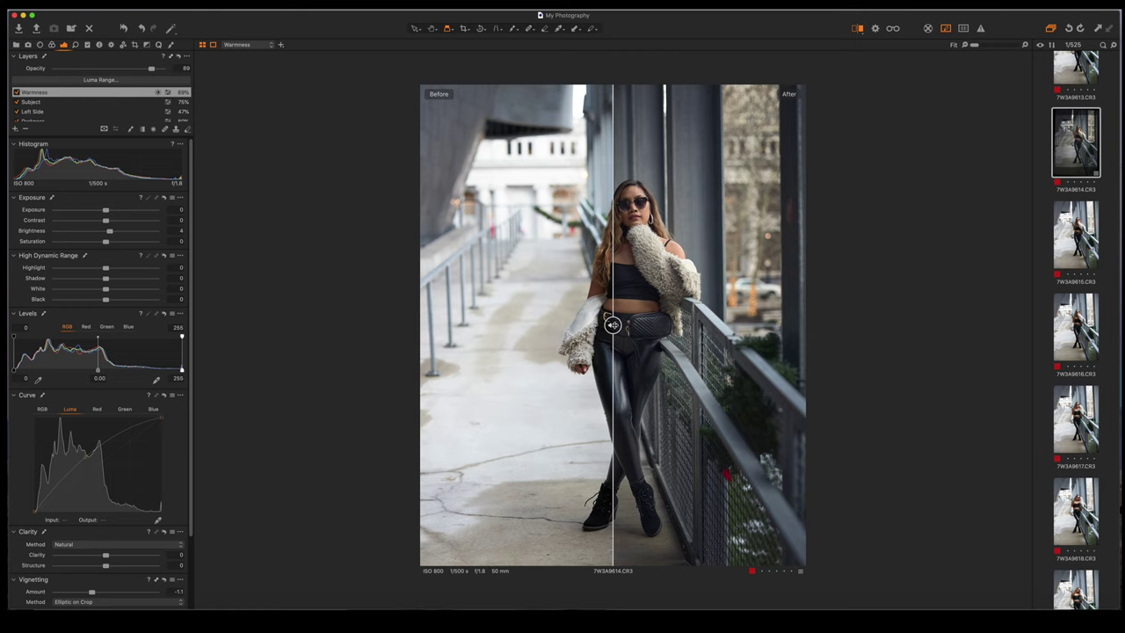
drag(613, 326, 839, 324)
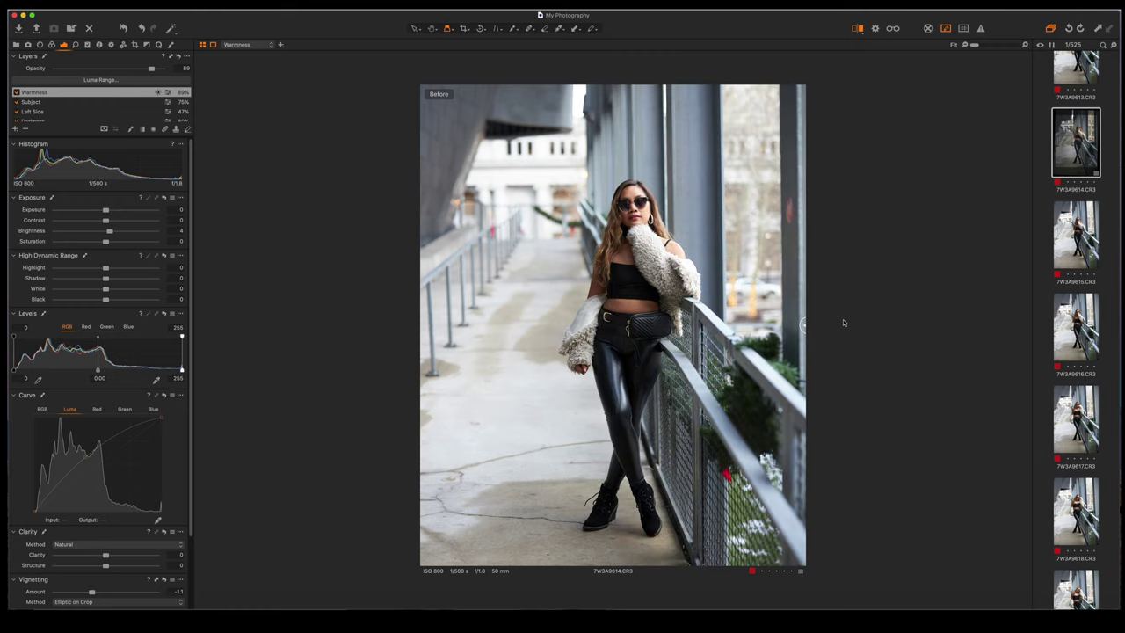
drag(803, 324, 523, 325)
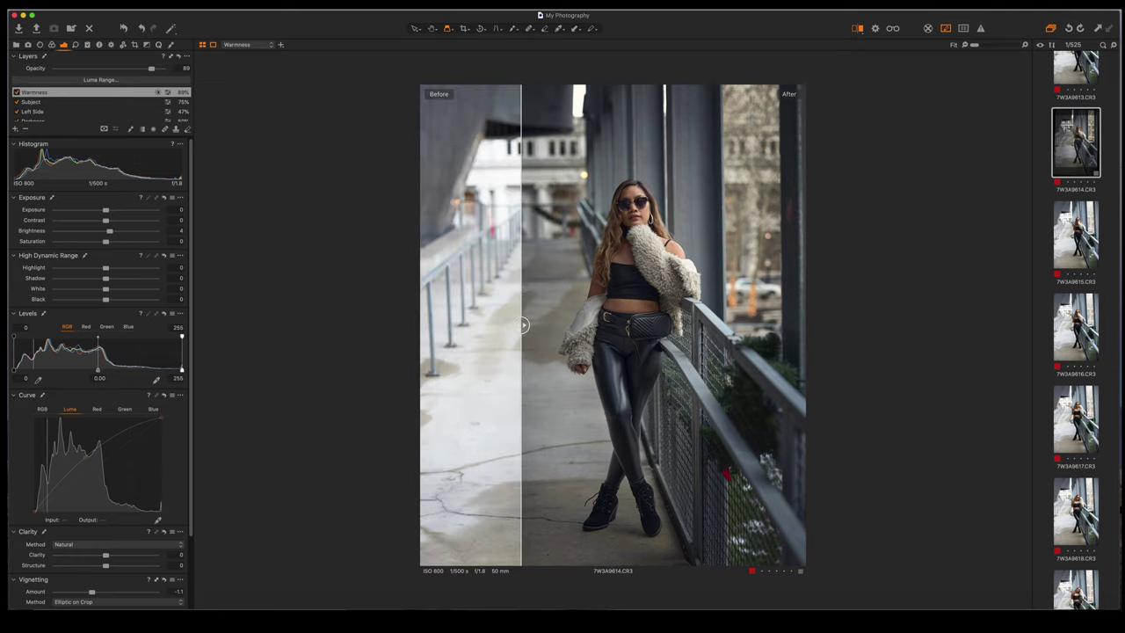
click(859, 28)
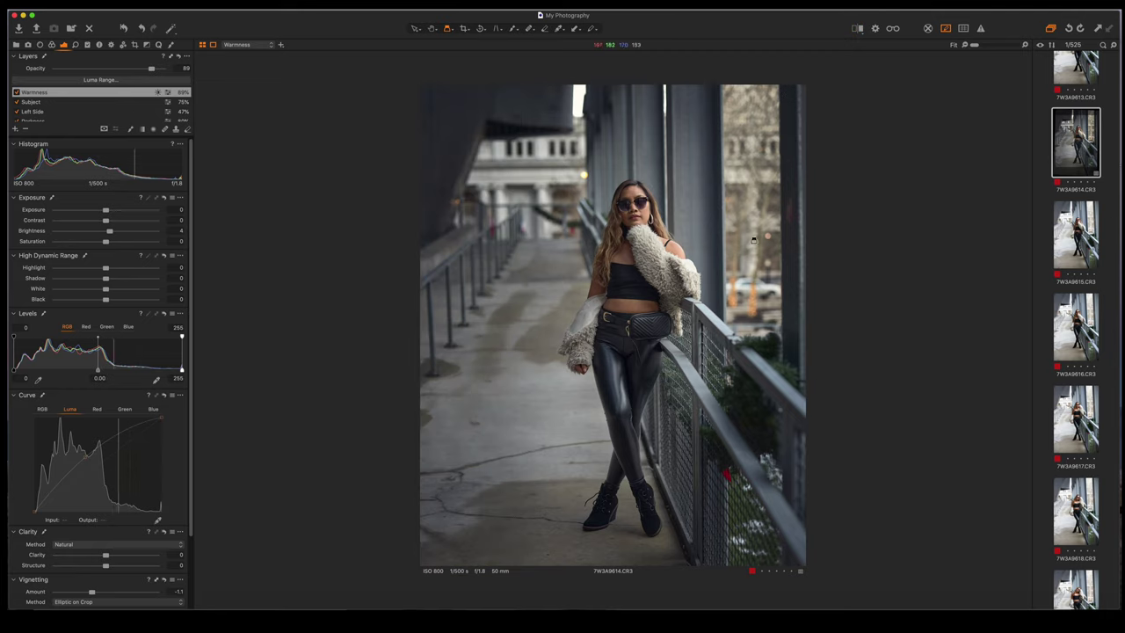